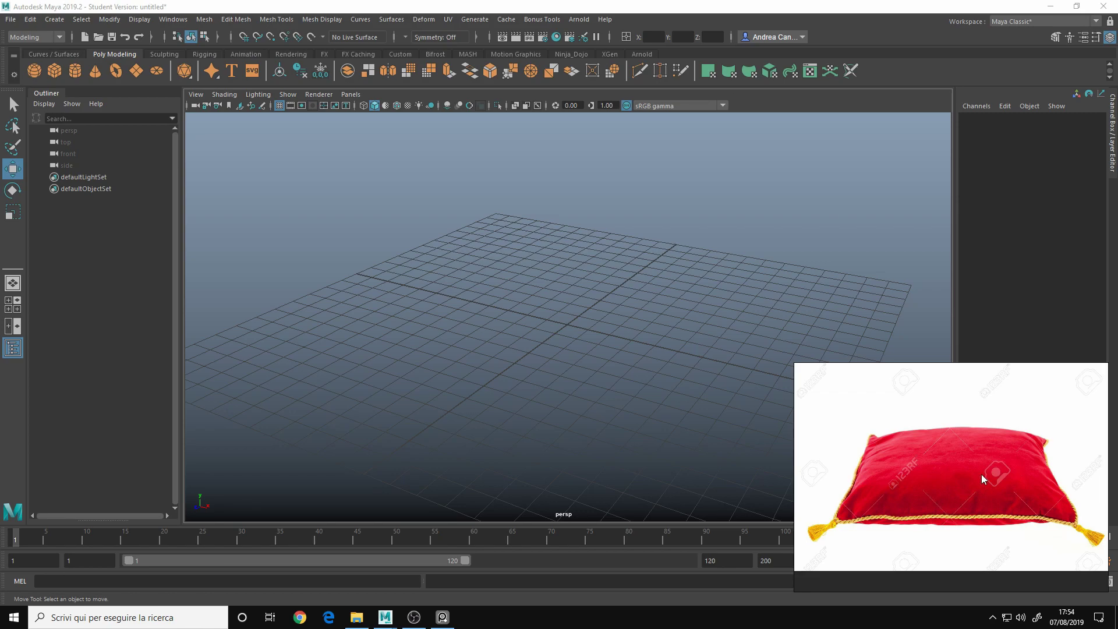
# - Create a polygon plane at the centre of the grid and frame it in the perspective view
pyautogui.keyDown('alt'); pyautogui.moveTo(535, 291); pyautogui.dragTo(542, 300, button='middle'); pyautogui.keyUp('alt')
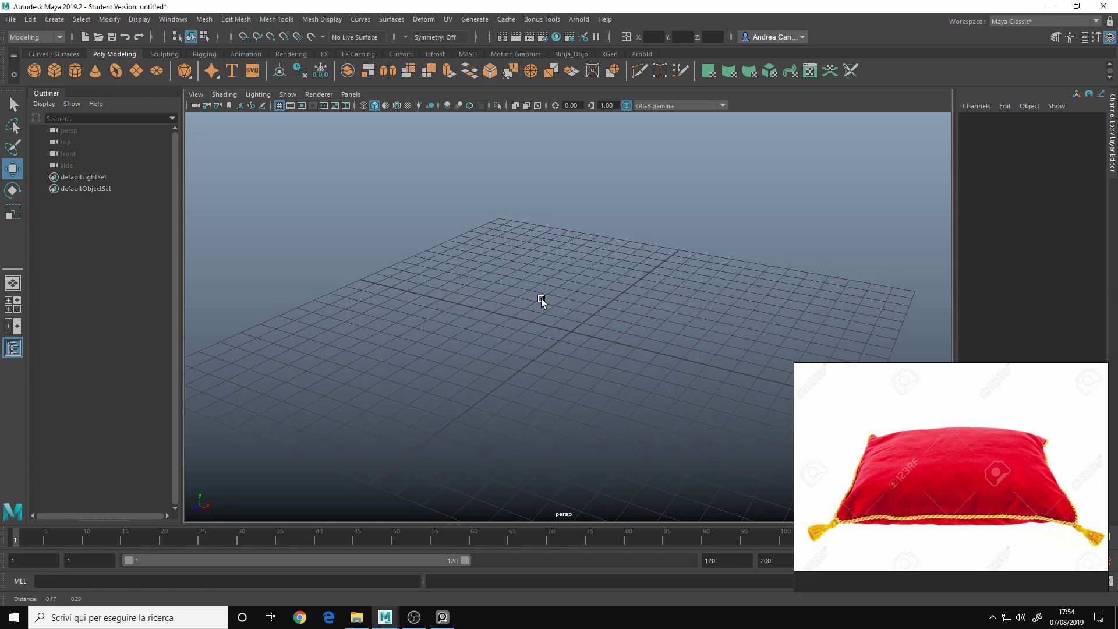
pyautogui.click(54, 20)
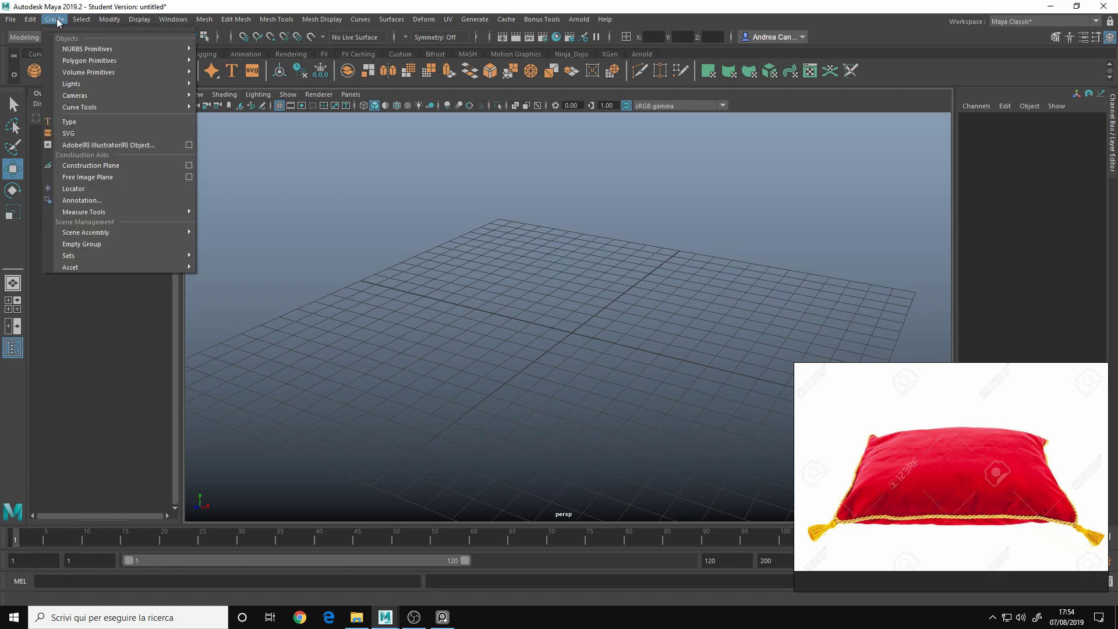
pyautogui.moveTo(110, 63)
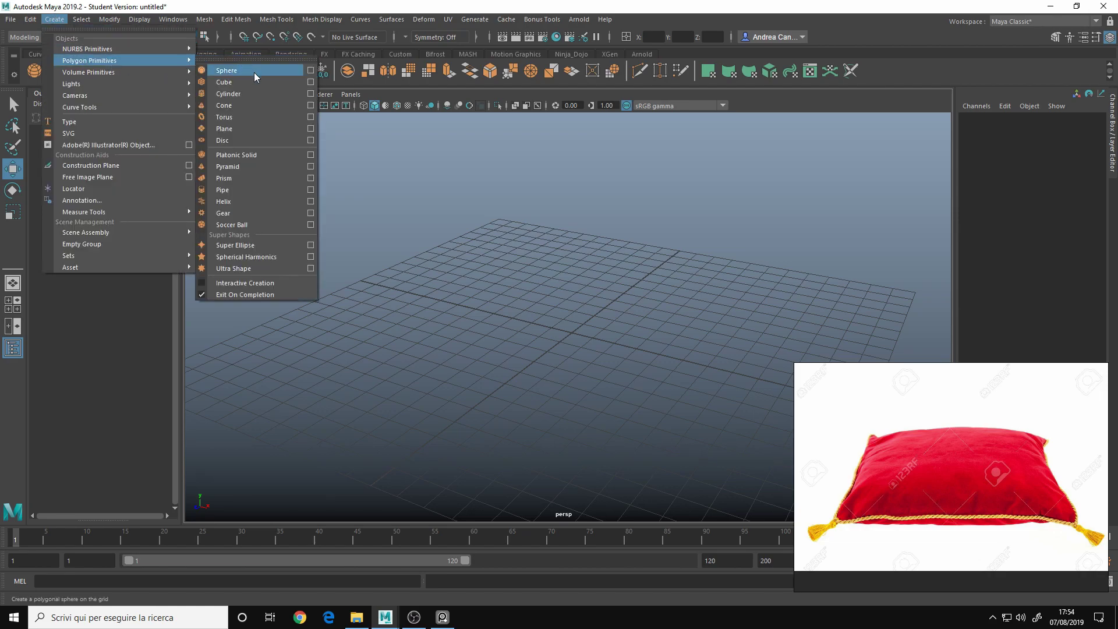
pyautogui.click(256, 128)
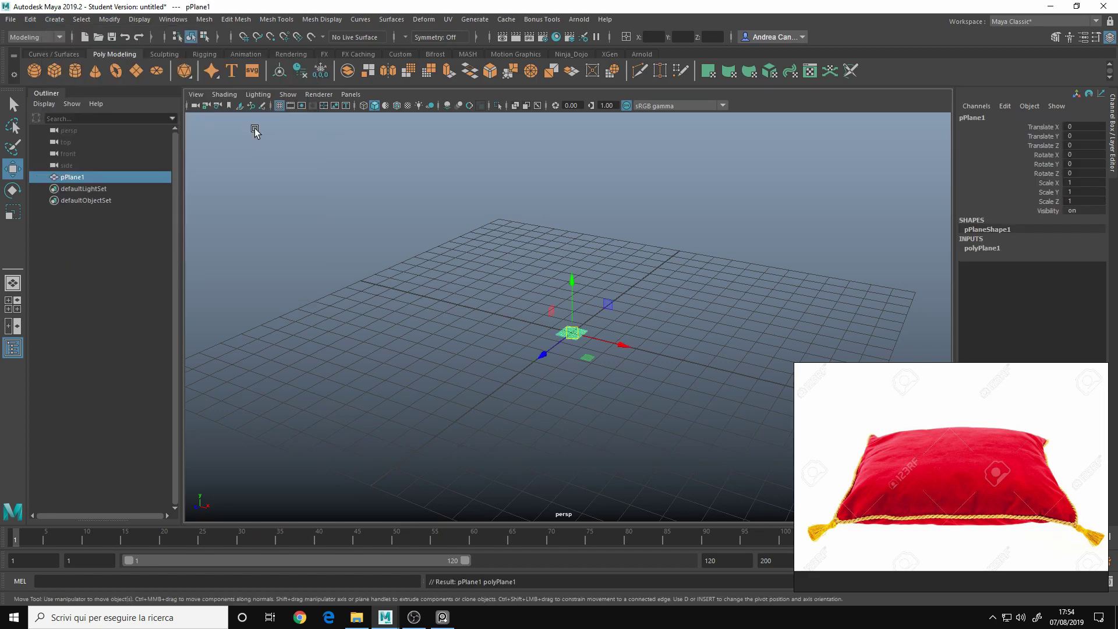
pyautogui.press('f')
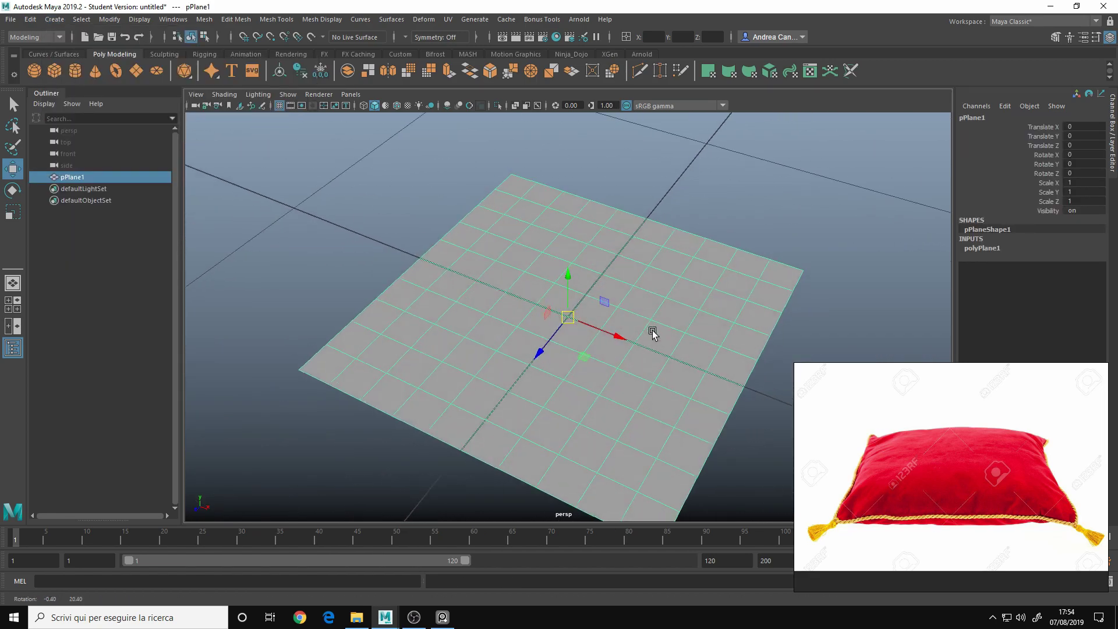
# - Set the plane's width and height subdivisions to 1
pyautogui.click(984, 248)
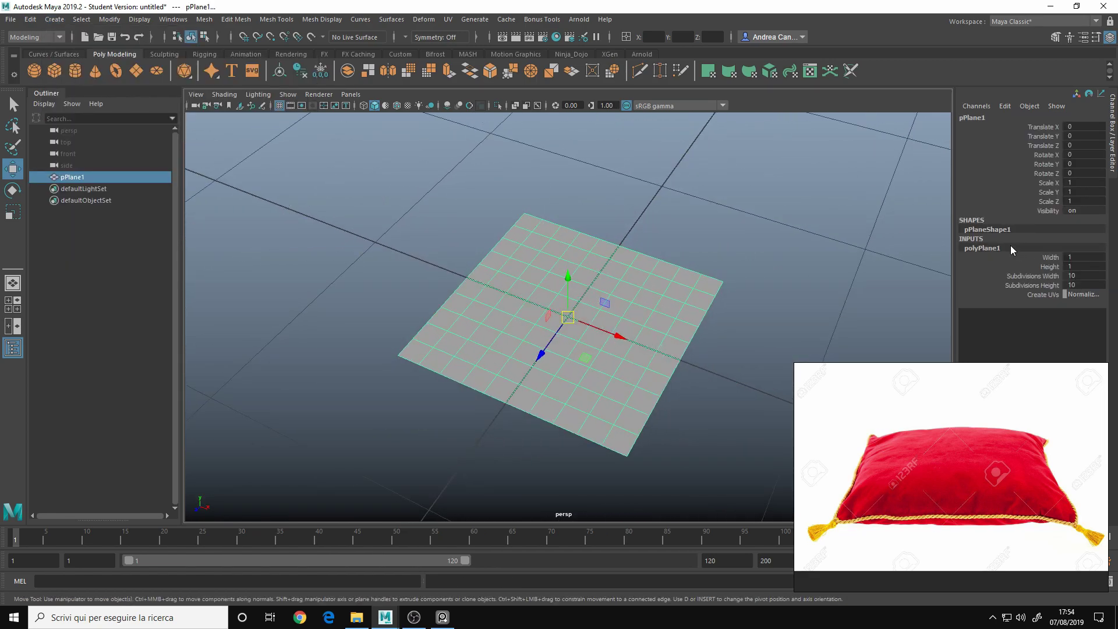
pyautogui.doubleClick(1086, 275)
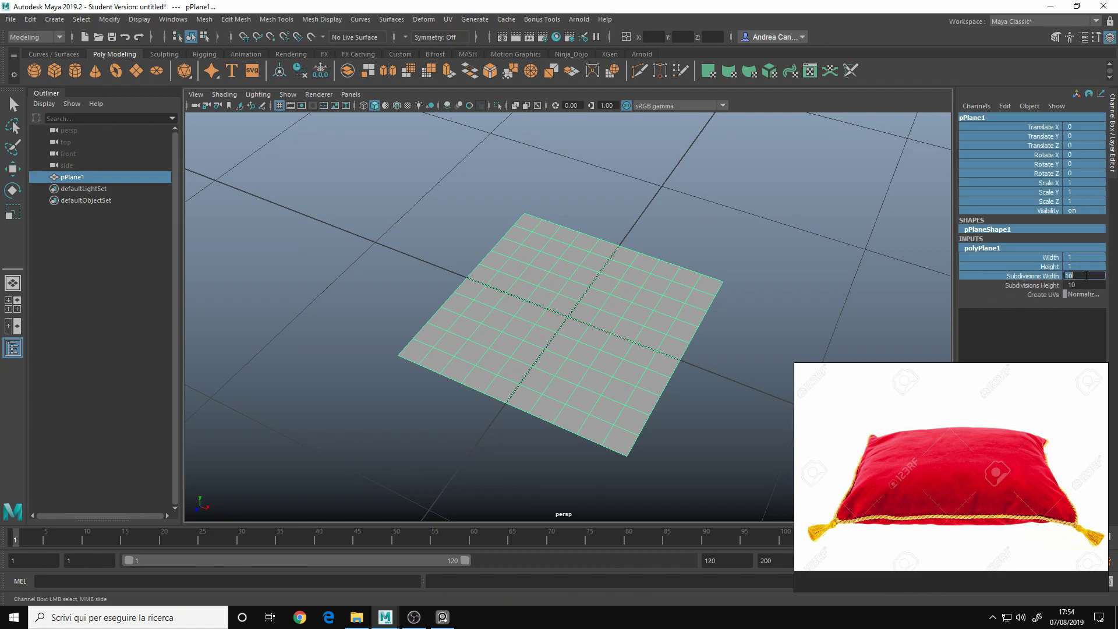
pyautogui.press('Tab')
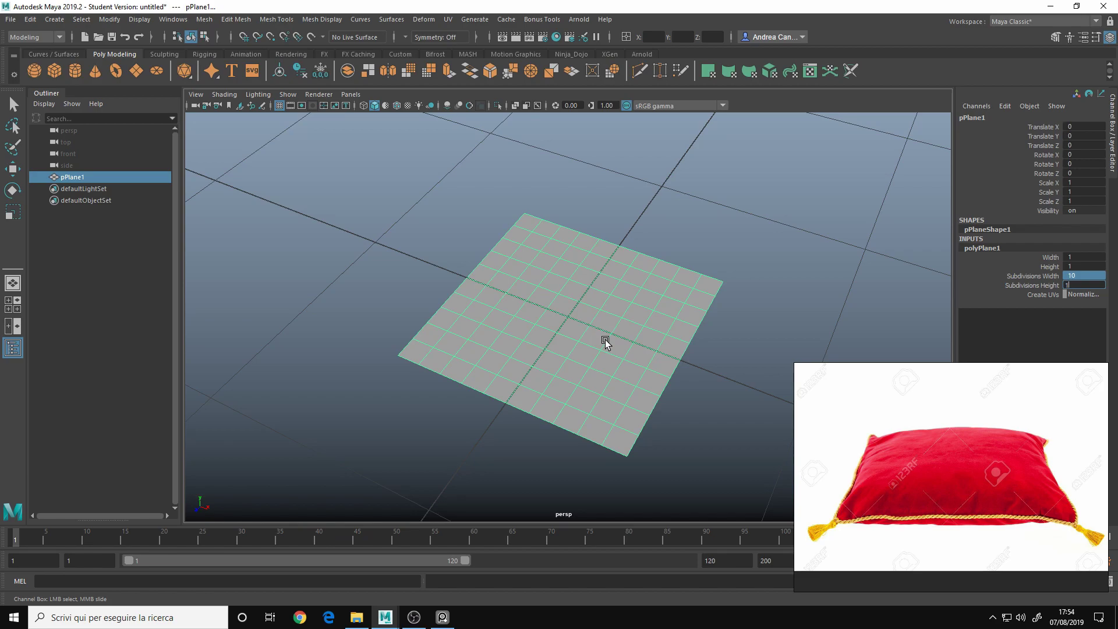
pyautogui.press('Return')
# - In the full-size top view, set the plane's width and height subdivisions to 4
pyautogui.press('space')
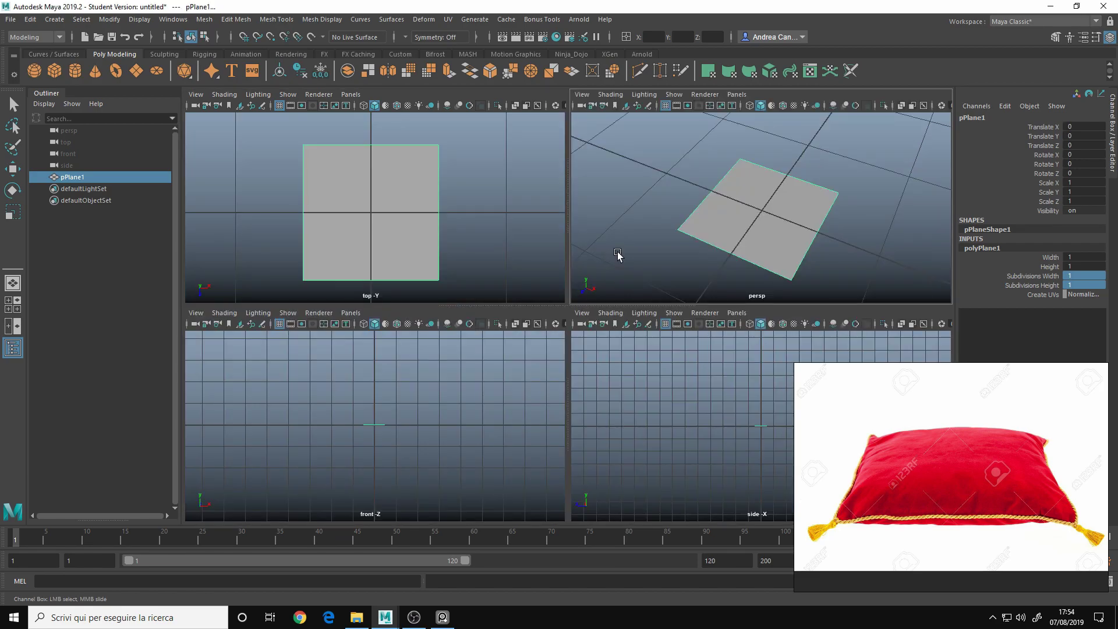
pyautogui.press('space')
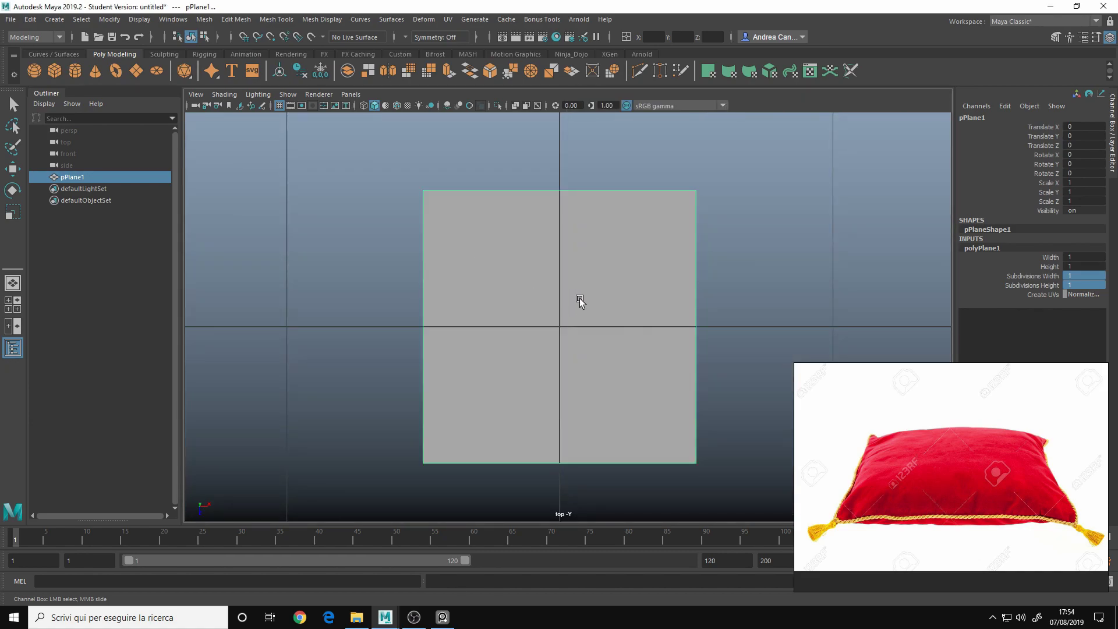
pyautogui.keyDown('alt'); pyautogui.moveTo(580, 298); pyautogui.dragTo(582, 278, button='middle'); pyautogui.keyUp('alt')
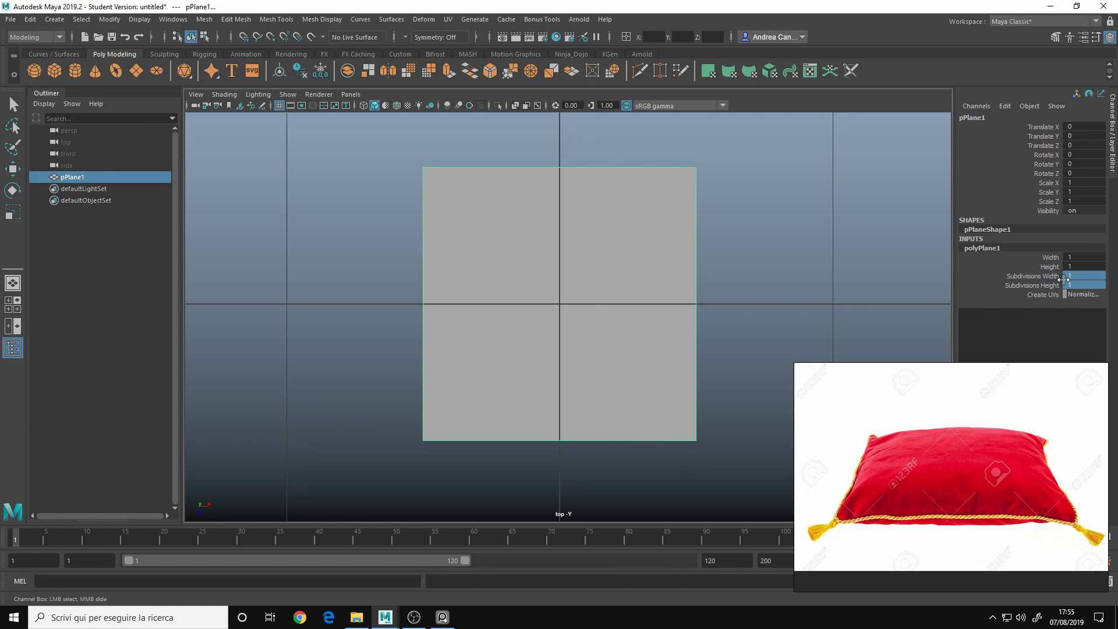
pyautogui.click(1081, 286)
pyautogui.write('4')
pyautogui.press('Return')
pyautogui.write('4')
pyautogui.press('Return')
pyautogui.keyDown('alt'); pyautogui.moveTo(575, 244); pyautogui.dragTo(583, 259, button='middle'); pyautogui.keyUp('alt')
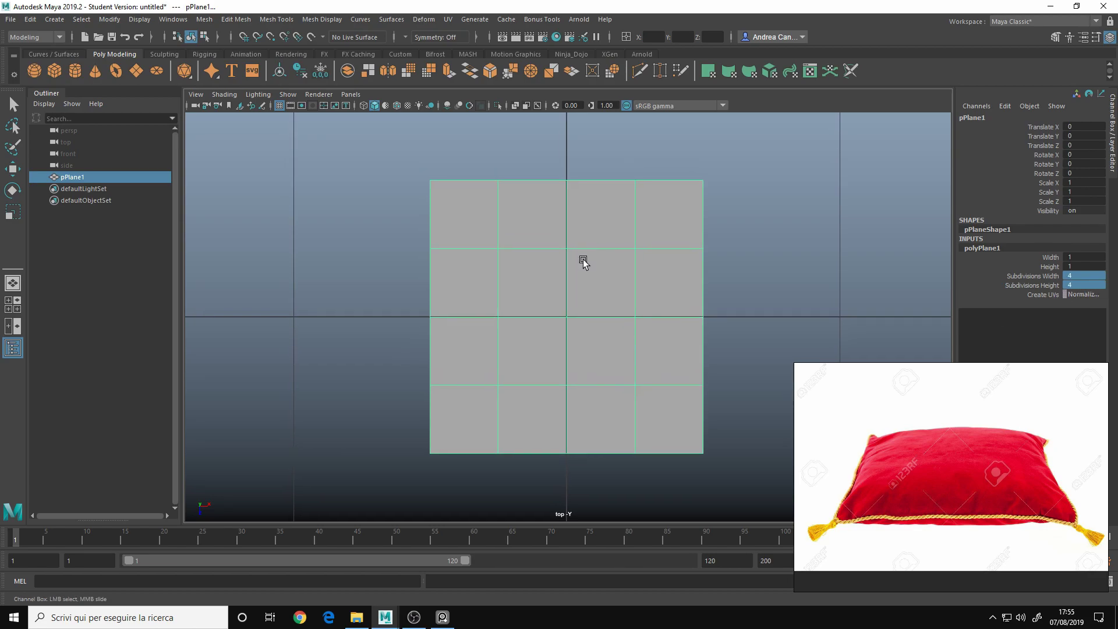
# - Select the plane with the Move tool active and display it with smooth mesh preview
pyautogui.click(772, 211)
pyautogui.press('w')
pyautogui.click(640, 246)
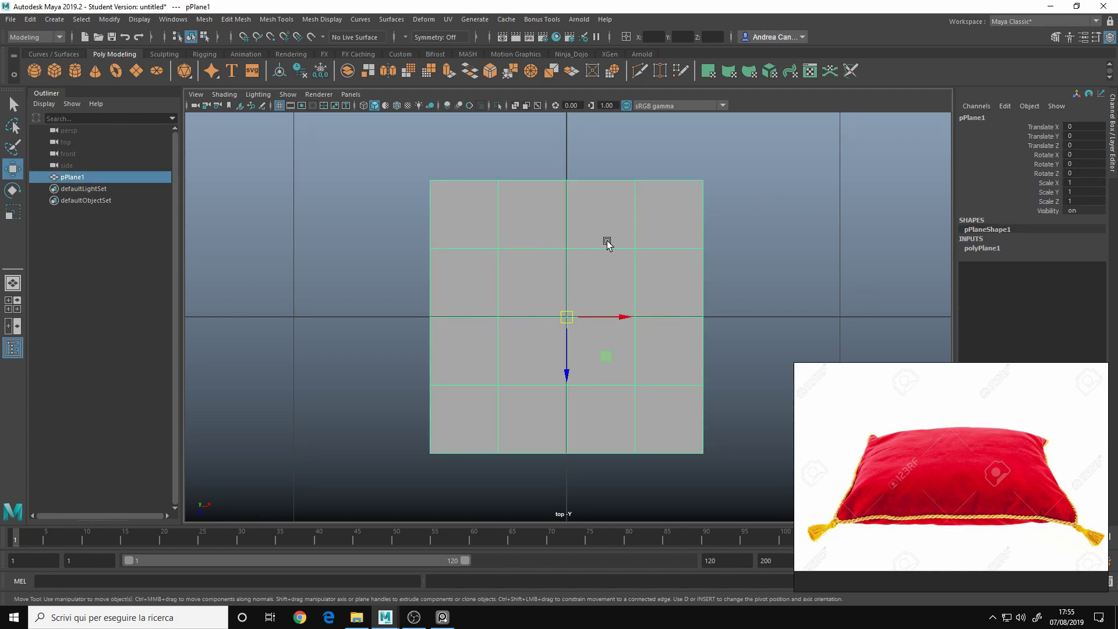
pyautogui.press('3')
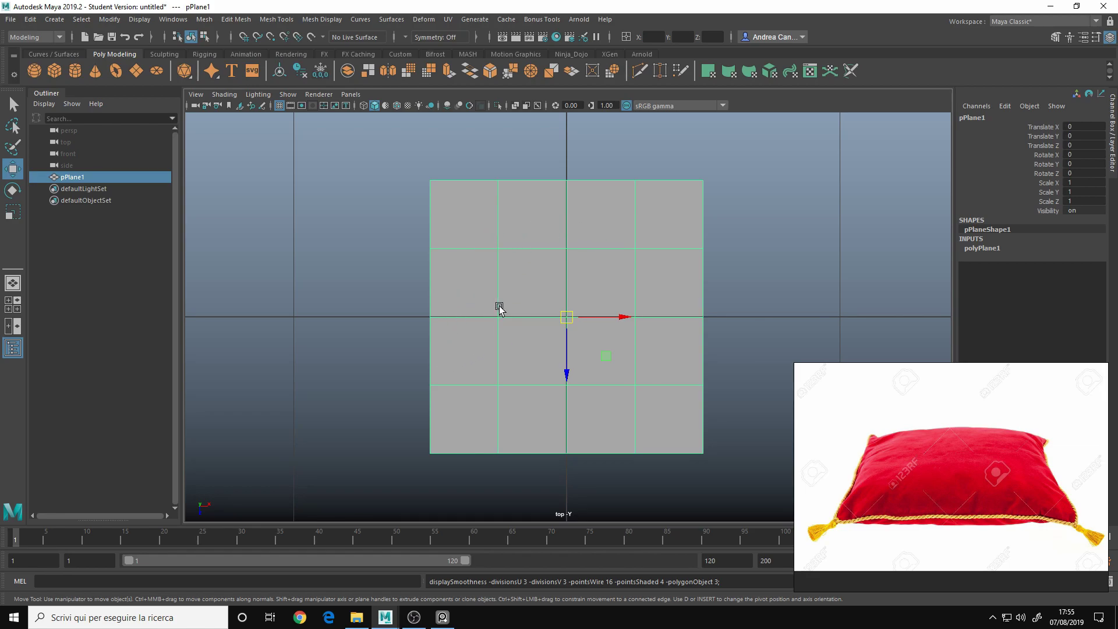
# - In vertex mode, select the plane's four corner vertices and scale them outward together from the centre
pyautogui.moveTo(381, 172); pyautogui.dragTo(320, 172, button='right')
pyautogui.scroll(-3, 601, 283)
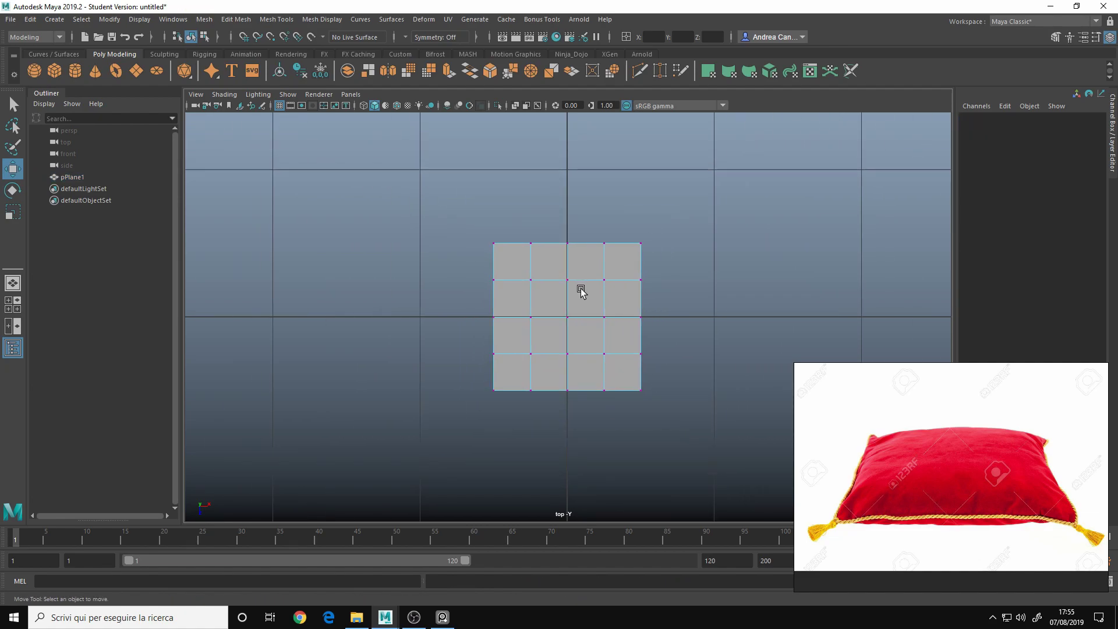
pyautogui.scroll(3, 754, 317)
pyautogui.scroll(-1, 659, 270)
pyautogui.scroll(1, 654, 270)
pyautogui.moveTo(423, 195); pyautogui.dragTo(475, 233)
pyautogui.keyDown('shift'); pyautogui.moveTo(708, 183); pyautogui.dragTo(675, 229); pyautogui.keyUp('shift')
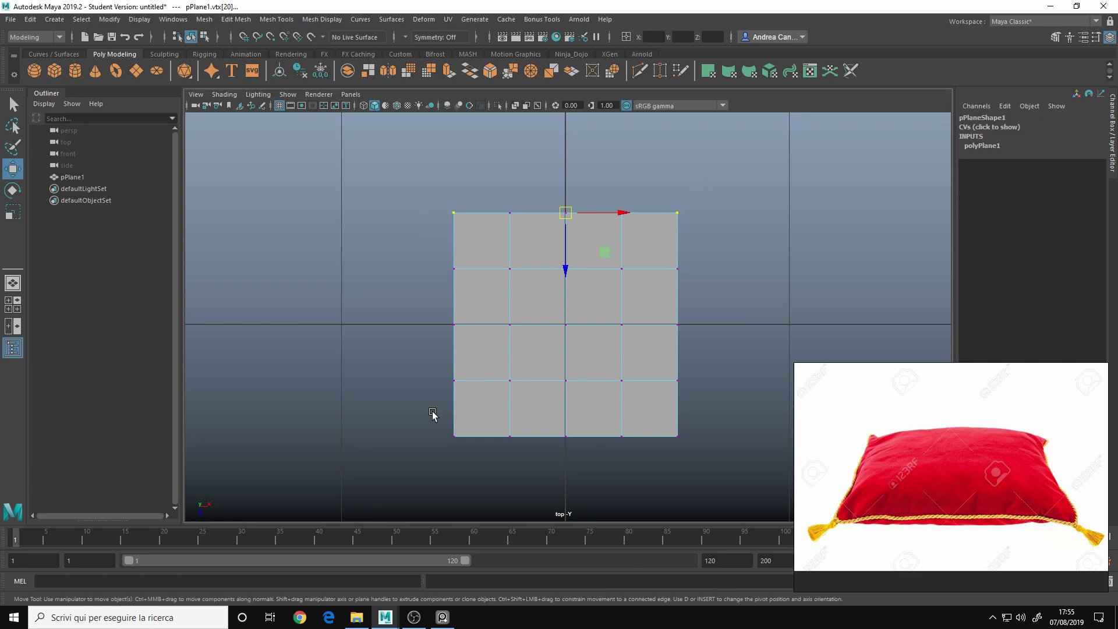
pyautogui.keyDown('shift'); pyautogui.moveTo(437, 417); pyautogui.dragTo(501, 466); pyautogui.keyUp('shift')
pyautogui.keyDown('shift'); pyautogui.moveTo(706, 420); pyautogui.dragTo(647, 484); pyautogui.keyUp('shift')
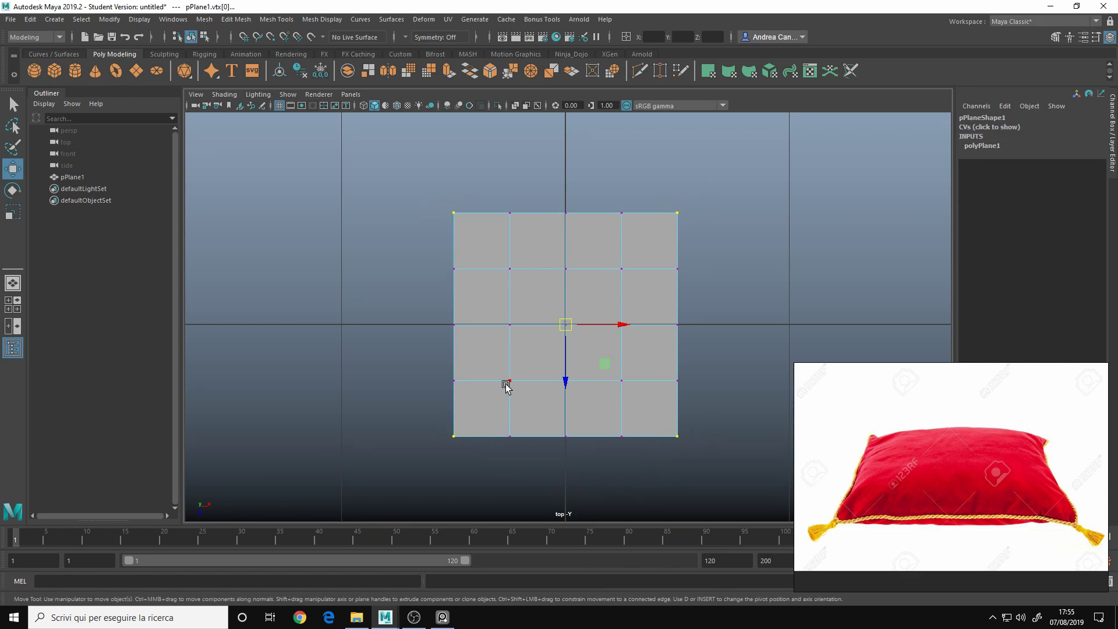
pyautogui.press('r')
pyautogui.moveTo(566, 325); pyautogui.dragTo(592, 312)
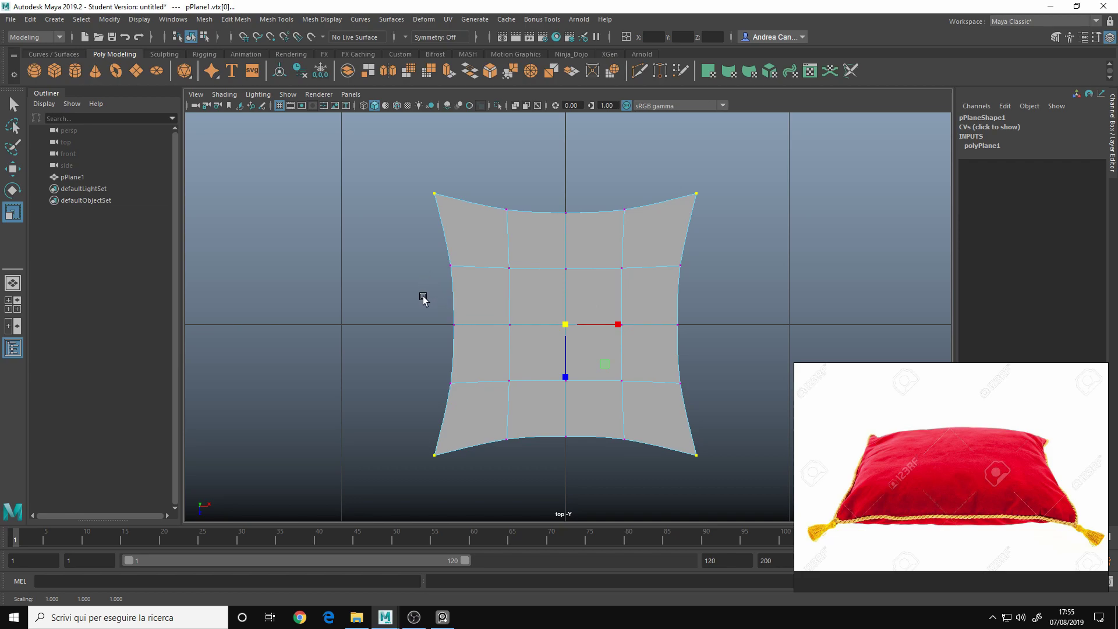
# - Scale the middle vertices of the four border edges slightly inward, then clear the vertex selection
pyautogui.moveTo(429, 307); pyautogui.dragTo(469, 346)
pyautogui.moveTo(700, 304); pyautogui.dragTo(670, 331)
pyautogui.keyDown('shift'); pyautogui.moveTo(549, 180); pyautogui.dragTo(585, 232); pyautogui.keyUp('shift')
pyautogui.keyDown('shift'); pyautogui.moveTo(554, 417); pyautogui.dragTo(605, 460); pyautogui.keyUp('shift')
pyautogui.moveTo(565, 325)
pyautogui.mouseDown()
pyautogui.moveTo(539, 324)
pyautogui.moveTo(558, 328)
pyautogui.mouseUp()
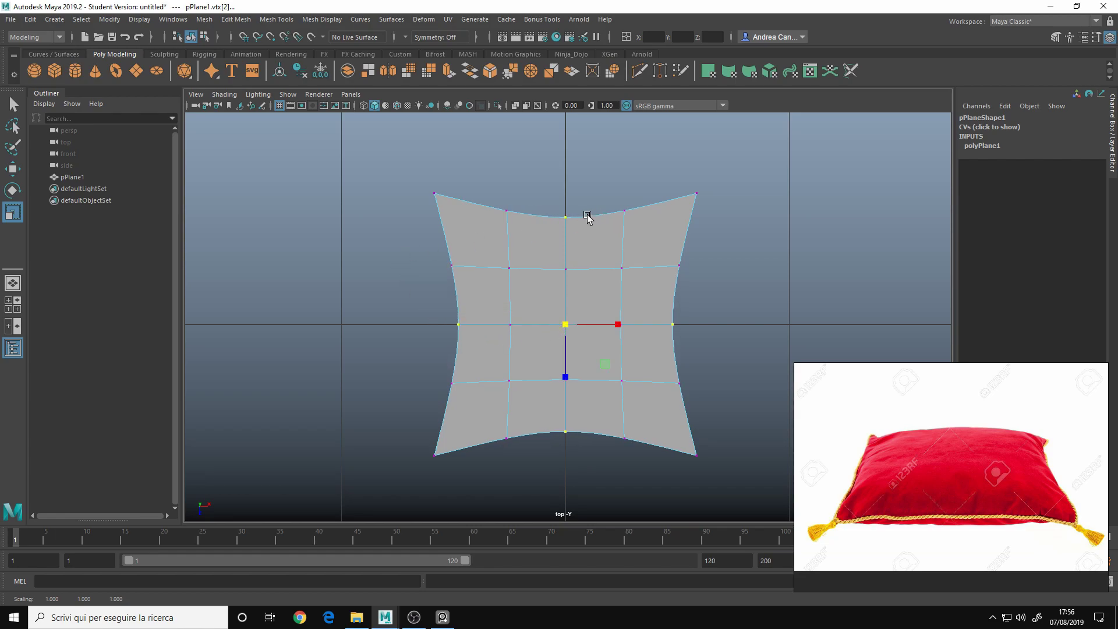
pyautogui.click(389, 245)
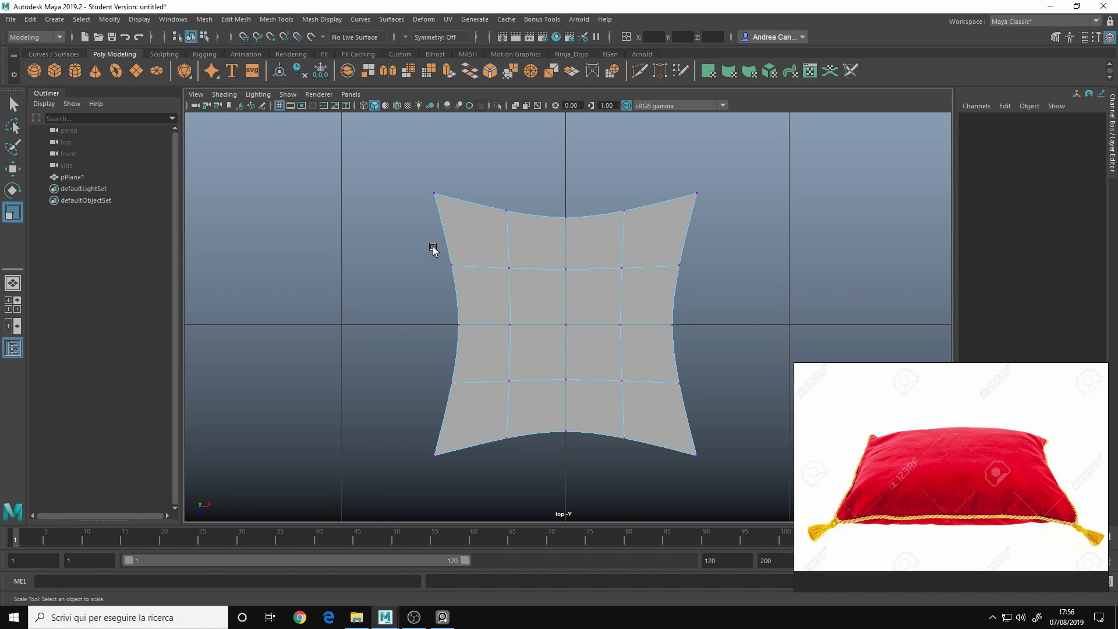
# - Try to scale the eight border vertices between the corners and edge midpoints outward, undo it and clear the selection
pyautogui.click(458, 272)
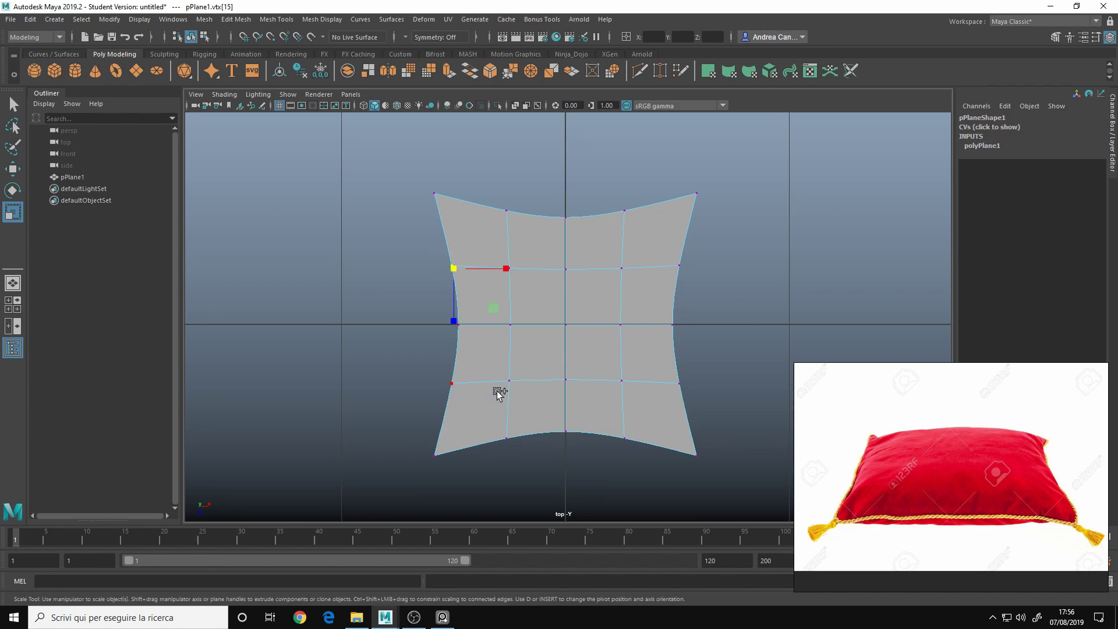
pyautogui.keyDown('shift'); pyautogui.click(685, 265); pyautogui.keyUp('shift')
pyautogui.keyDown('shift'); pyautogui.click(450, 381); pyautogui.keyUp('shift')
pyautogui.keyDown('shift'); pyautogui.click(680, 384); pyautogui.keyUp('shift')
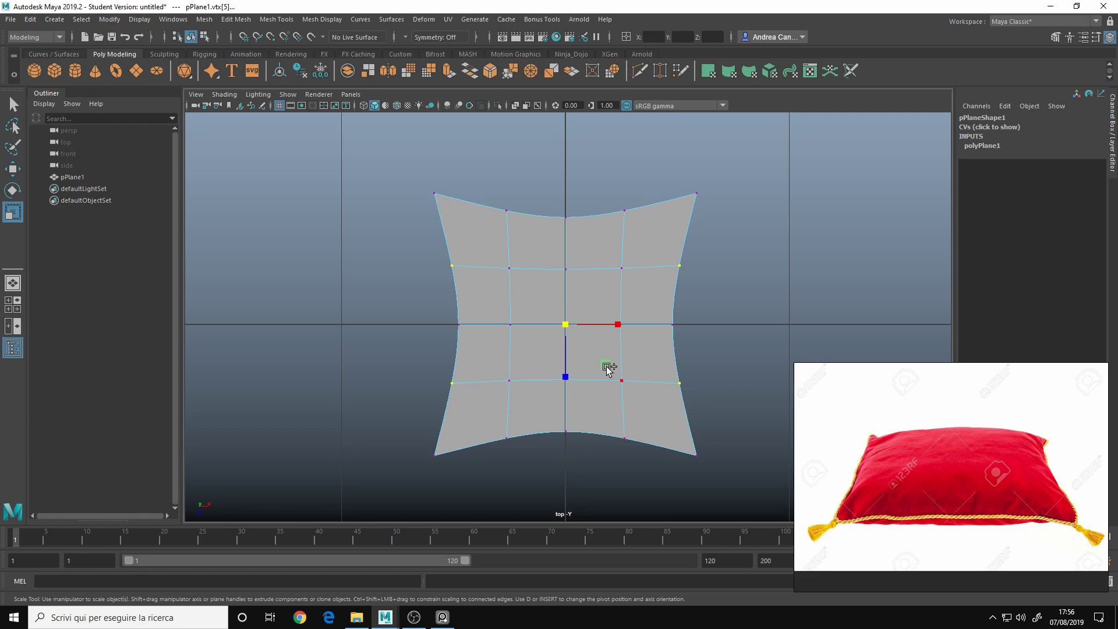
pyautogui.keyDown('shift'); pyautogui.click(501, 203); pyautogui.keyUp('shift')
pyautogui.keyDown('shift'); pyautogui.moveTo(609, 190); pyautogui.dragTo(650, 234); pyautogui.keyUp('shift')
pyautogui.keyDown('shift'); pyautogui.moveTo(512, 460); pyautogui.dragTo(496, 425); pyautogui.keyUp('shift')
pyautogui.keyDown('shift'); pyautogui.moveTo(617, 428); pyautogui.dragTo(632, 447); pyautogui.keyUp('shift')
pyautogui.moveTo(566, 324); pyautogui.dragTo(604, 320)
pyautogui.hotkey('ctrl', 'z')
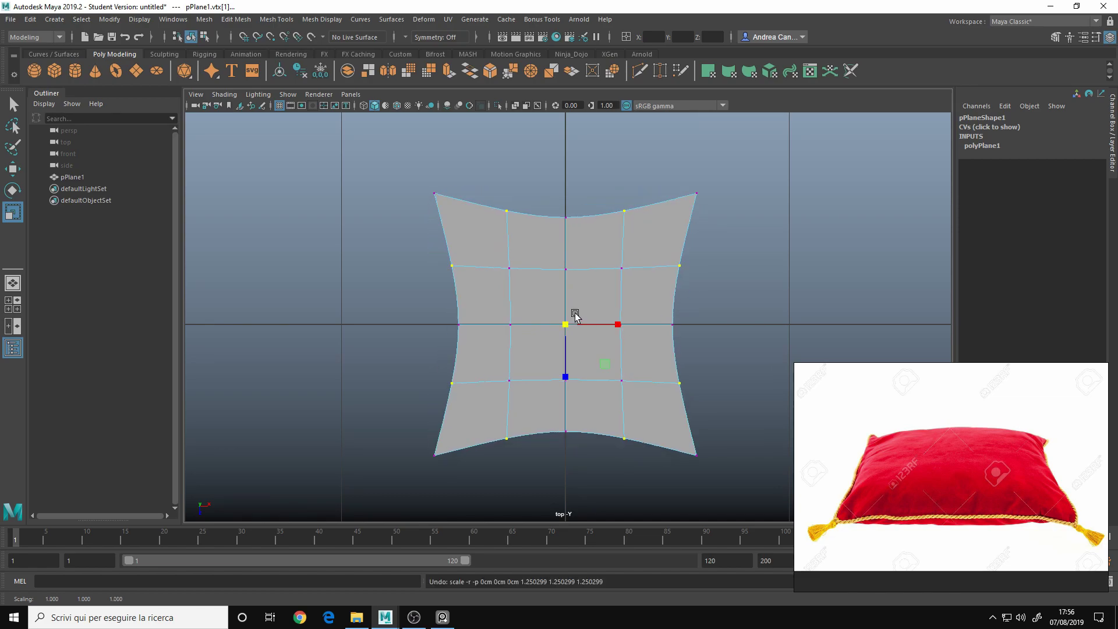
pyautogui.click(407, 267)
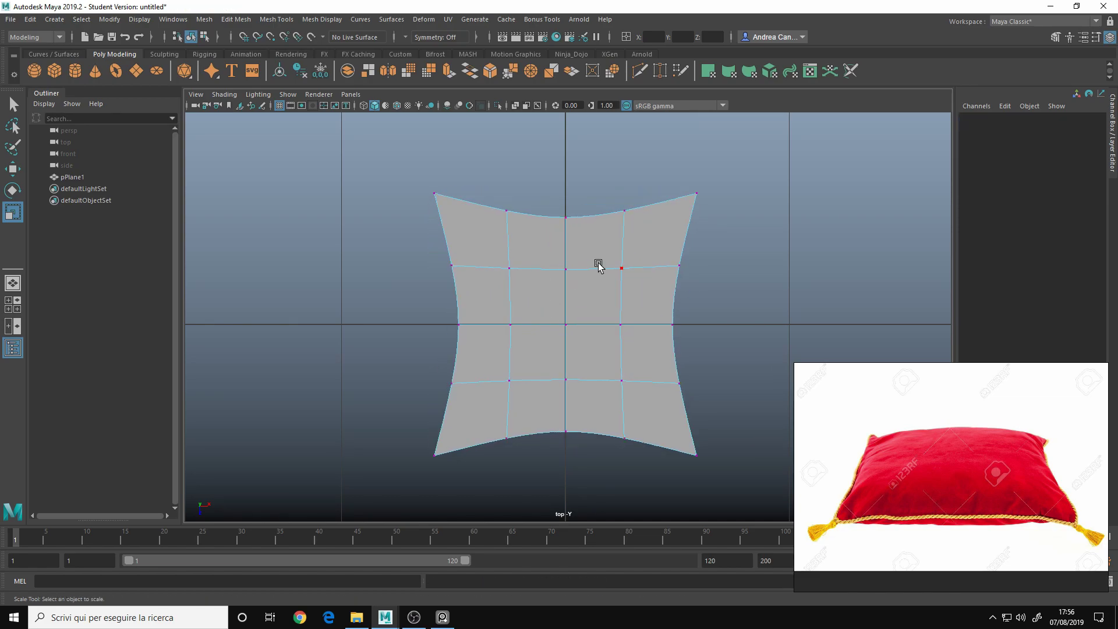
# - Return to object mode and raise the plane to Translate Y 0.025 in the full-size perspective view
pyautogui.moveTo(597, 262); pyautogui.dragTo(617, 248, button='right')
pyautogui.press('w')
pyautogui.press('space')
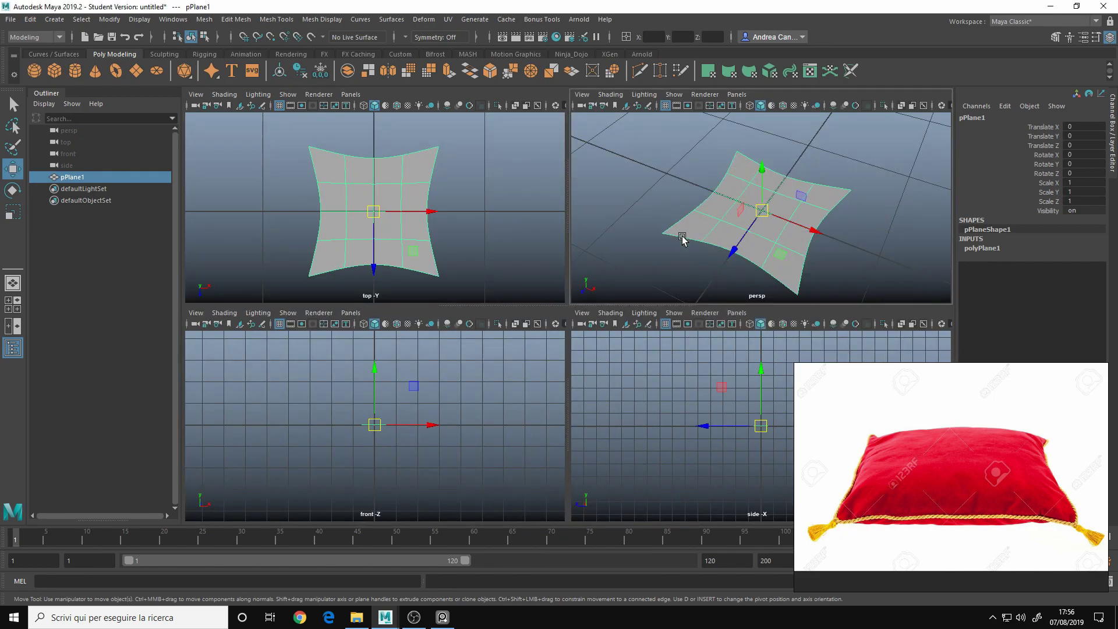
pyautogui.press('space')
pyautogui.keyDown('alt'); pyautogui.moveTo(669, 244); pyautogui.dragTo(510, 304); pyautogui.keyUp('alt')
pyautogui.moveTo(582, 278); pyautogui.dragTo(564, 271)
pyautogui.scroll(3, 548, 288)
pyautogui.scroll(-2, 564, 300)
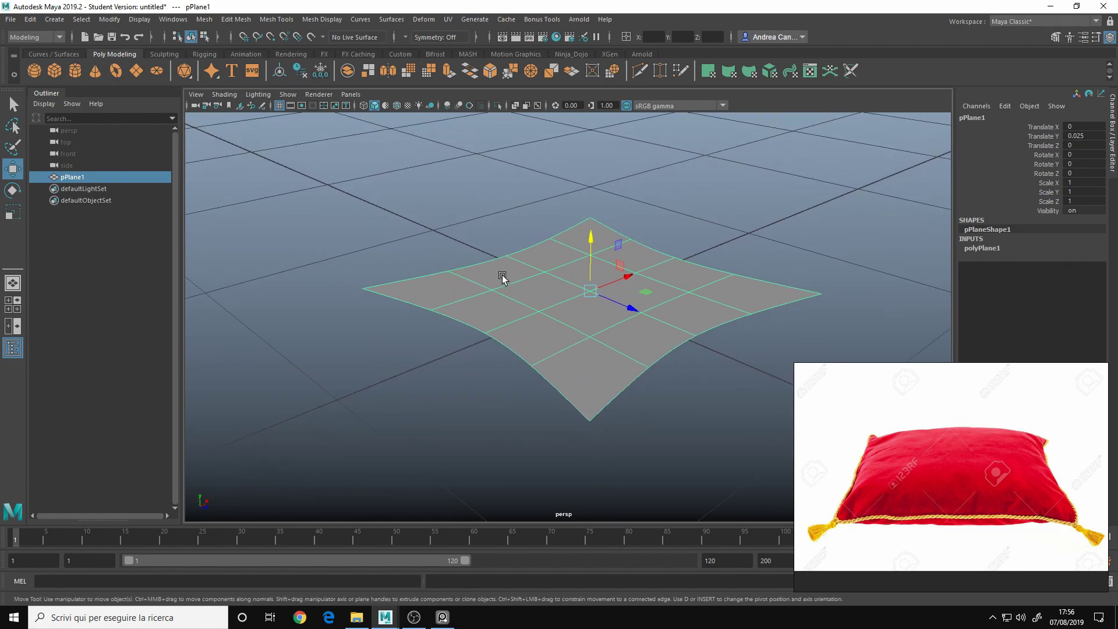
# - Switch to face mode, select all faces of the plane and extrude them, with the Move tool ready
pyautogui.rightClick(509, 198)
pyautogui.click(424, 224)
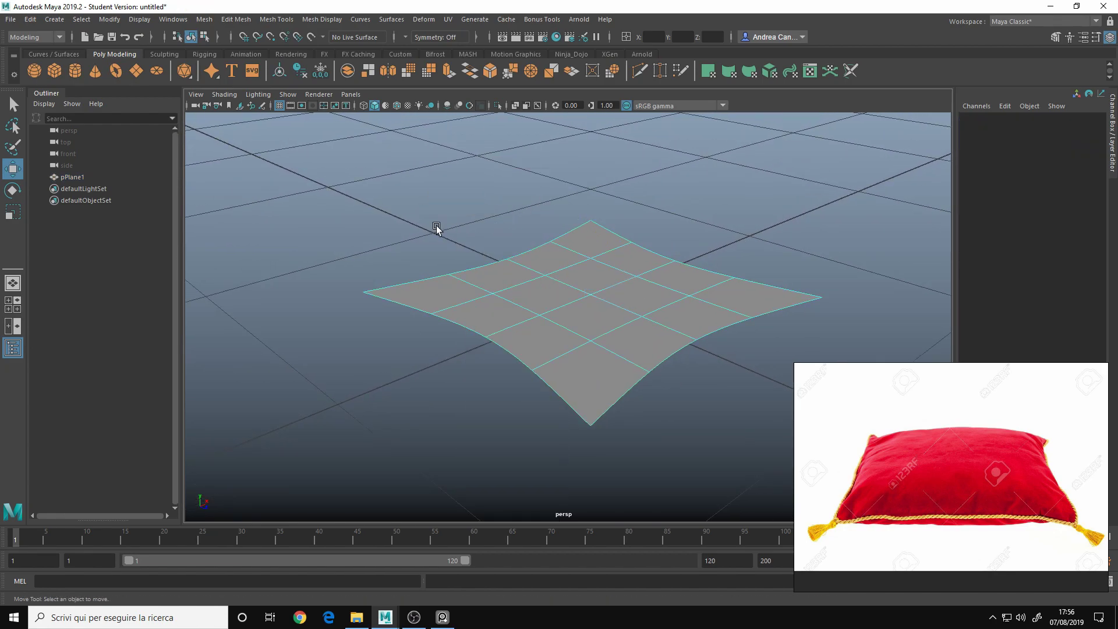
pyautogui.moveTo(348, 171); pyautogui.dragTo(766, 469)
pyautogui.click(434, 220)
pyautogui.doubleClick(543, 296)
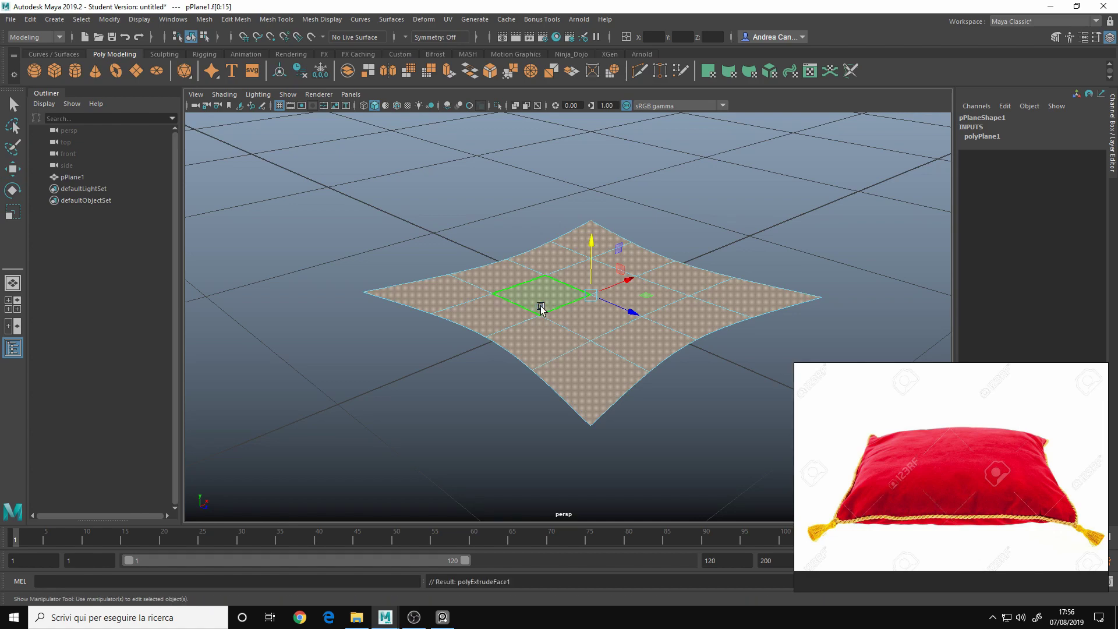
pyautogui.hotkey('ctrl', 'e')
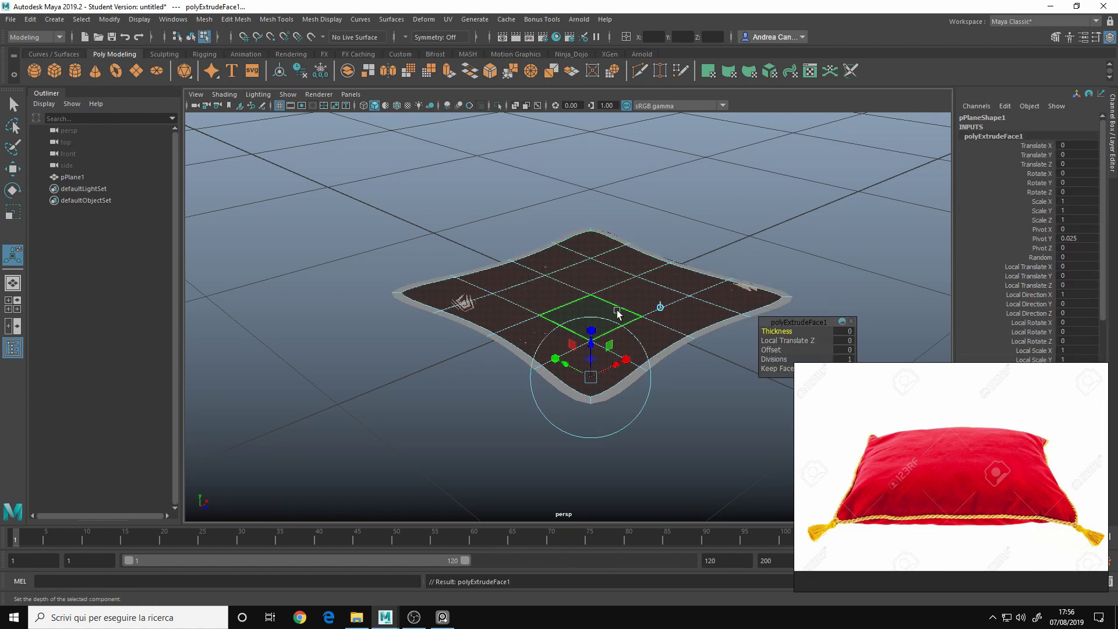
pyautogui.press('w')
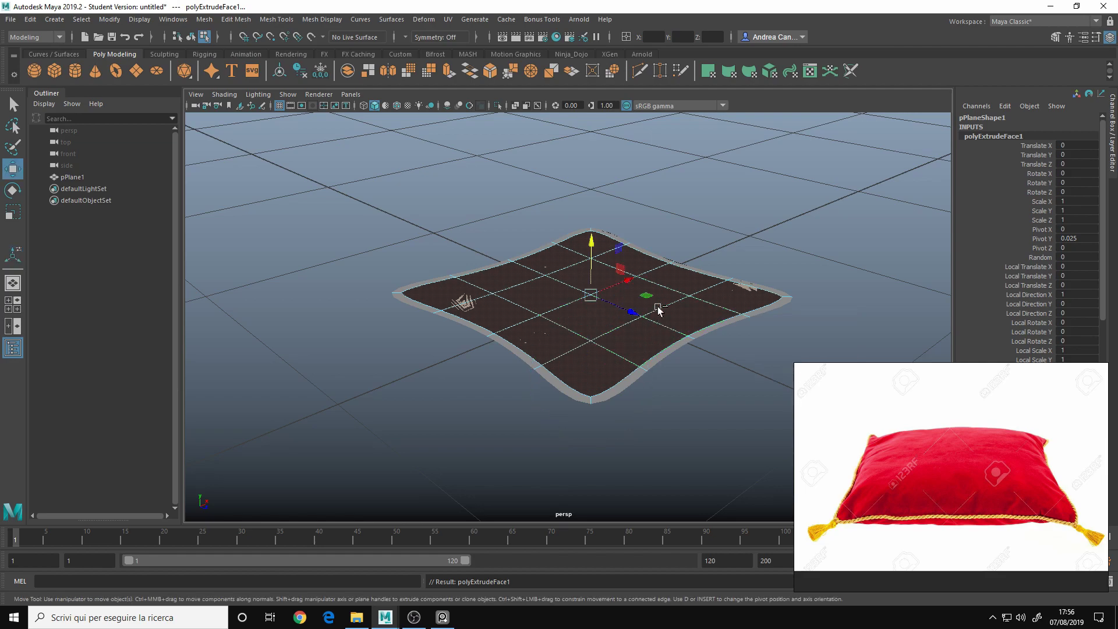
# - Move the extruded faces upward along Y to give the cushion its thickness
pyautogui.keyDown('alt'); pyautogui.moveTo(464, 310); pyautogui.dragTo(524, 296); pyautogui.keyUp('alt')
pyautogui.moveTo(587, 238); pyautogui.dragTo(590, 208)
pyautogui.keyDown('alt'); pyautogui.moveTo(499, 314); pyautogui.dragTo(524, 304); pyautogui.keyUp('alt')
pyautogui.moveTo(585, 211); pyautogui.dragTo(585, 208)
pyautogui.keyDown('alt'); pyautogui.moveTo(540, 283); pyautogui.dragTo(492, 309); pyautogui.keyUp('alt')
# - Lower the centre vertex of the cushion's top surface to form a dent, then select the whole cushion in object mode
pyautogui.click(463, 210)
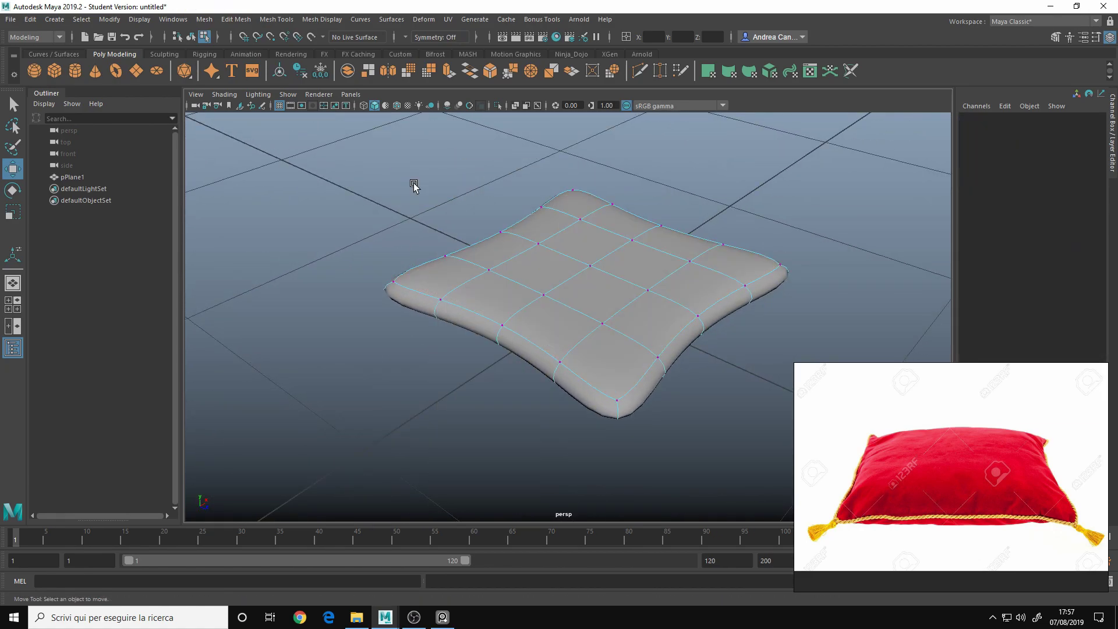
pyautogui.click(586, 280)
pyautogui.moveTo(585, 280)
pyautogui.keyDown('alt'); pyautogui.mouseDown()
pyautogui.moveTo(420, 361)
pyautogui.moveTo(571, 277)
pyautogui.moveTo(584, 235)
pyautogui.moveTo(583, 269)
pyautogui.mouseUp(); pyautogui.keyUp('alt')
pyautogui.keyDown('alt'); pyautogui.moveTo(439, 315); pyautogui.dragTo(550, 299); pyautogui.keyUp('alt')
pyautogui.moveTo(587, 247); pyautogui.dragTo(476, 233)
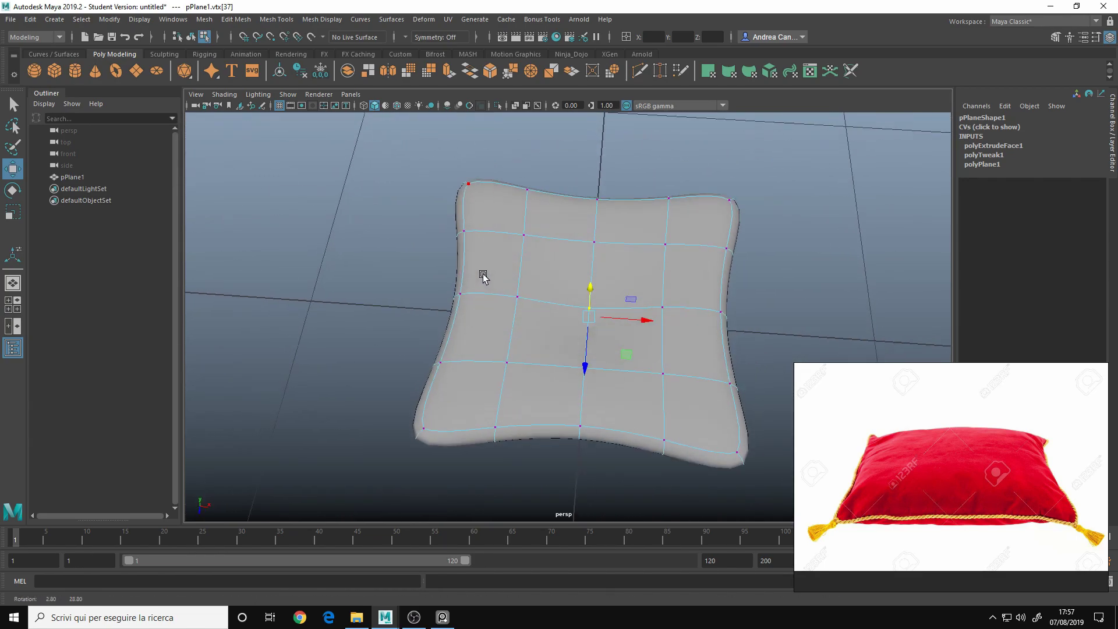
pyautogui.keyDown('alt'); pyautogui.moveTo(483, 279); pyautogui.dragTo(724, 357); pyautogui.keyUp('alt')
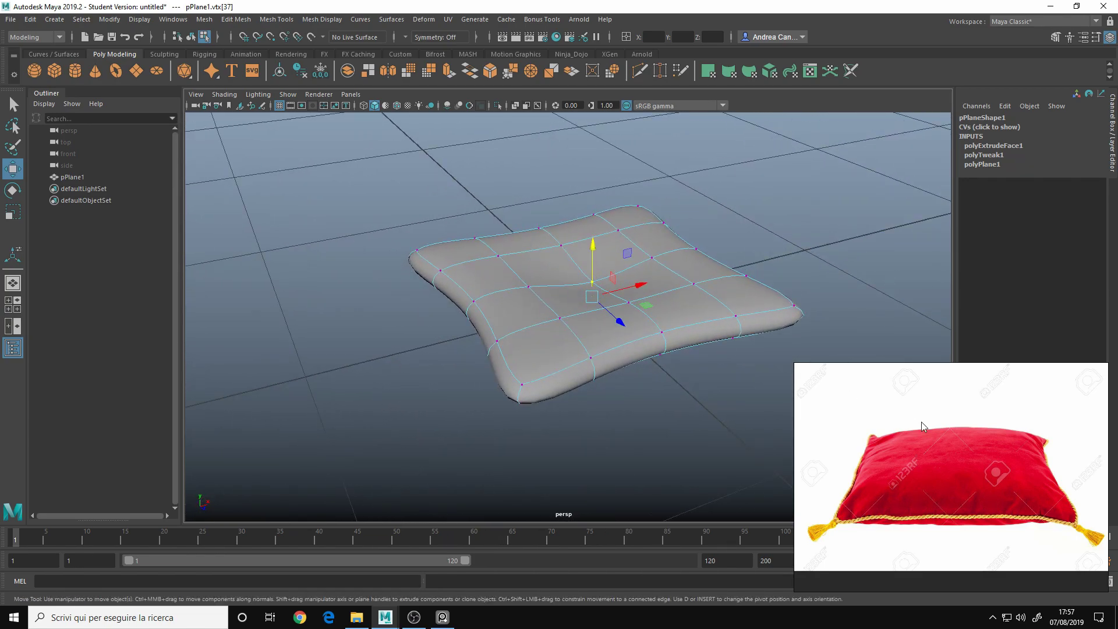
pyautogui.moveTo(545, 230); pyautogui.dragTo(620, 225, button='right')
pyautogui.click(754, 217)
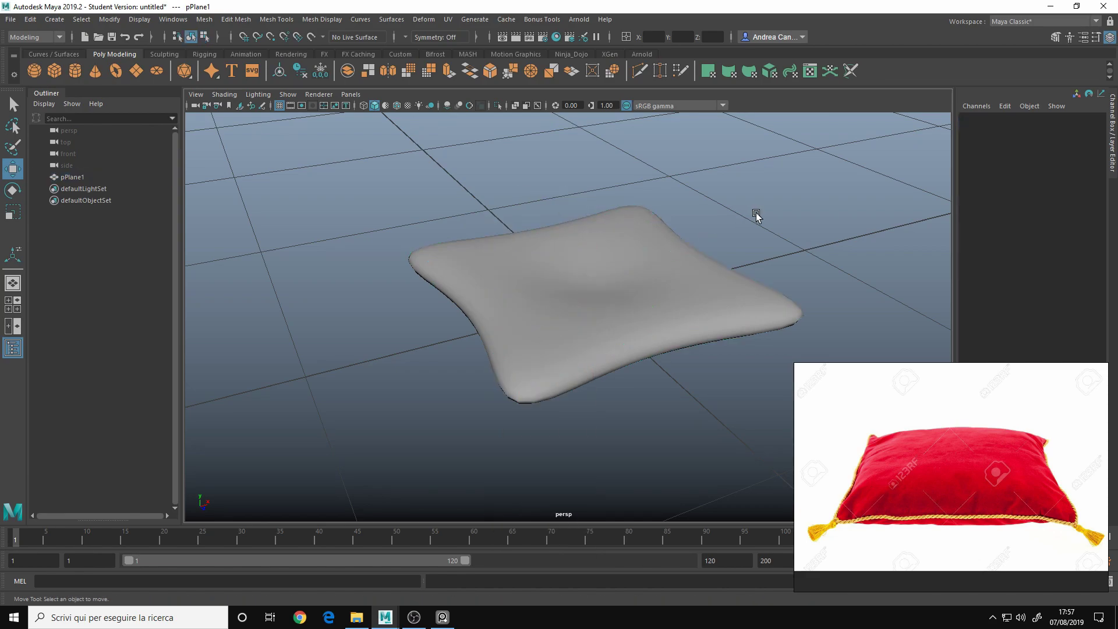
pyautogui.keyDown('alt'); pyautogui.moveTo(754, 217); pyautogui.dragTo(661, 267); pyautogui.keyUp('alt')
pyautogui.click(499, 281)
pyautogui.keyDown('alt'); pyautogui.moveTo(499, 281); pyautogui.dragTo(446, 303); pyautogui.keyUp('alt')
pyautogui.keyDown('alt'); pyautogui.moveTo(607, 256); pyautogui.dragTo(609, 264, button='middle'); pyautogui.keyUp('alt')
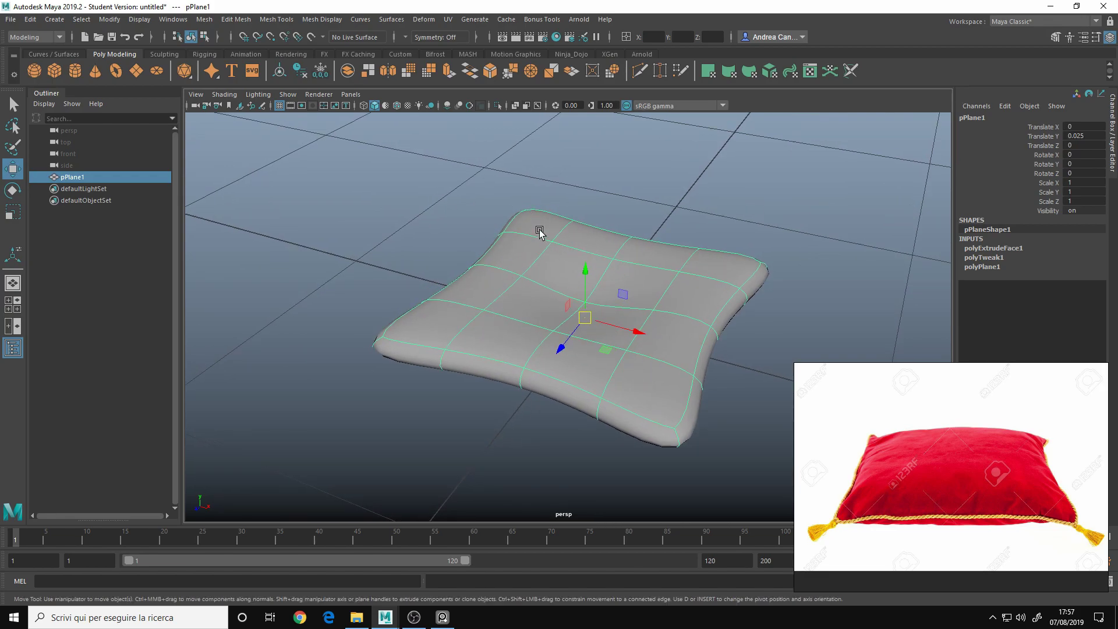
# - Examine the cushion's dented top surface and rounded edges from several angles against the reference
pyautogui.keyDown('alt'); pyautogui.moveTo(544, 236); pyautogui.dragTo(539, 252, button='middle'); pyautogui.keyUp('alt')
pyautogui.keyDown('alt'); pyautogui.moveTo(505, 268); pyautogui.dragTo(571, 292); pyautogui.keyUp('alt')
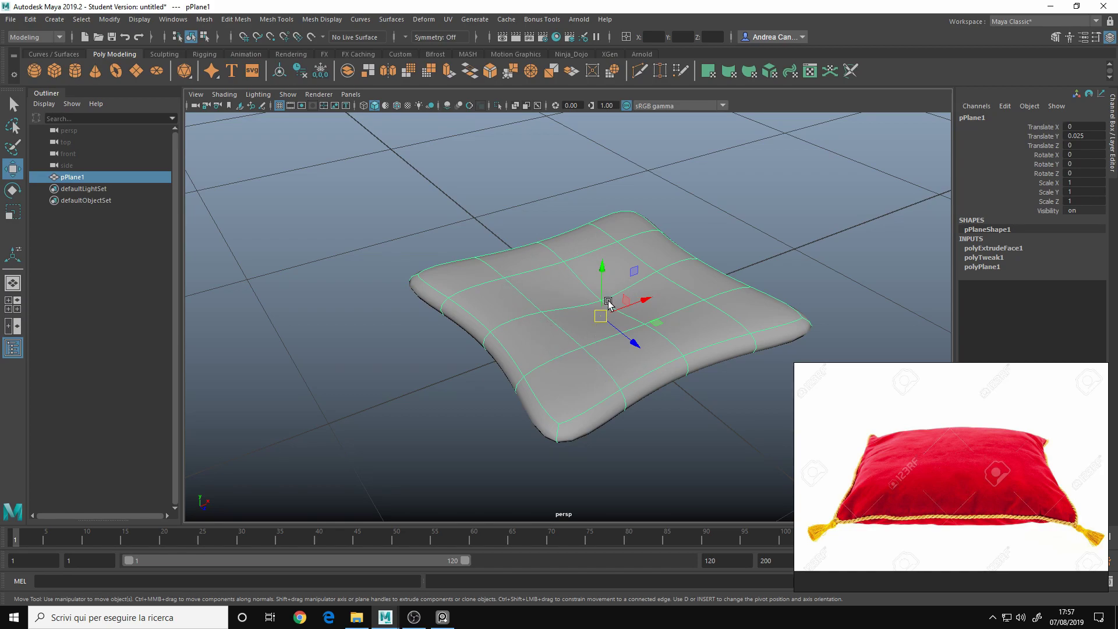
pyautogui.press('q')
pyautogui.click(575, 321)
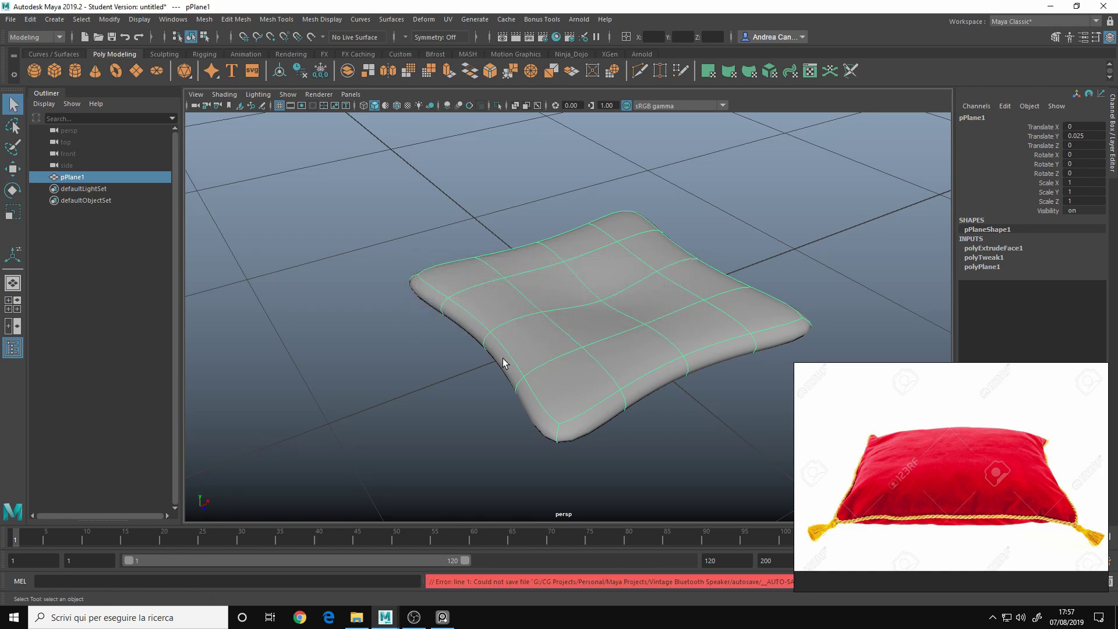
pyautogui.keyDown('alt'); pyautogui.moveTo(503, 363); pyautogui.dragTo(568, 328); pyautogui.keyUp('alt')
pyautogui.keyDown('alt'); pyautogui.moveTo(612, 291); pyautogui.dragTo(588, 310); pyautogui.keyUp('alt')
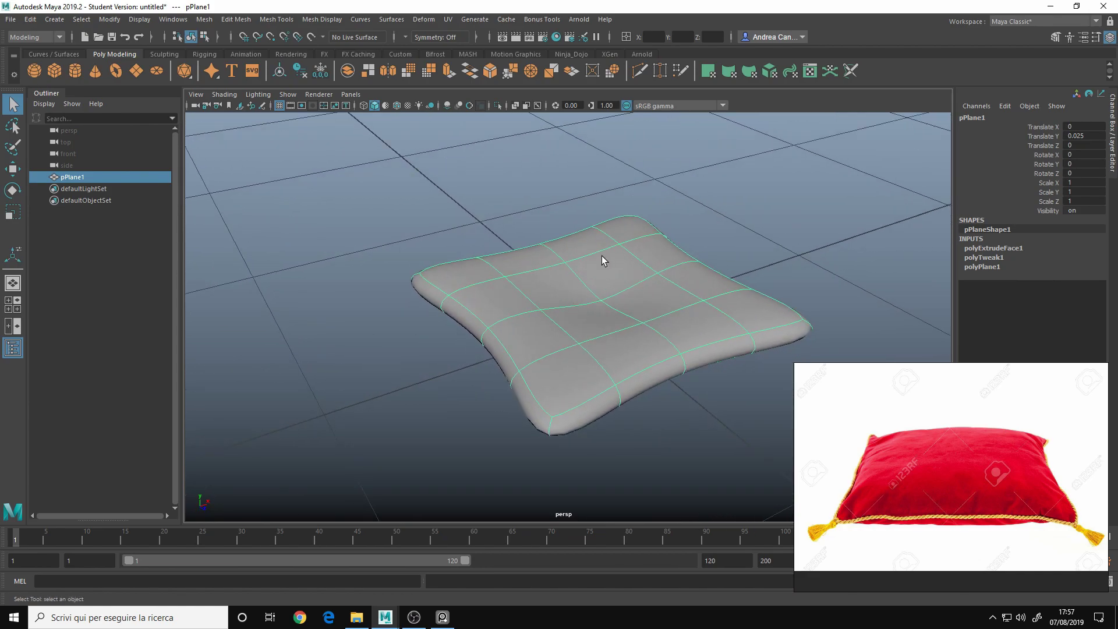
pyautogui.keyDown('alt'); pyautogui.moveTo(512, 344); pyautogui.dragTo(670, 305); pyautogui.keyUp('alt')
pyautogui.press('w')
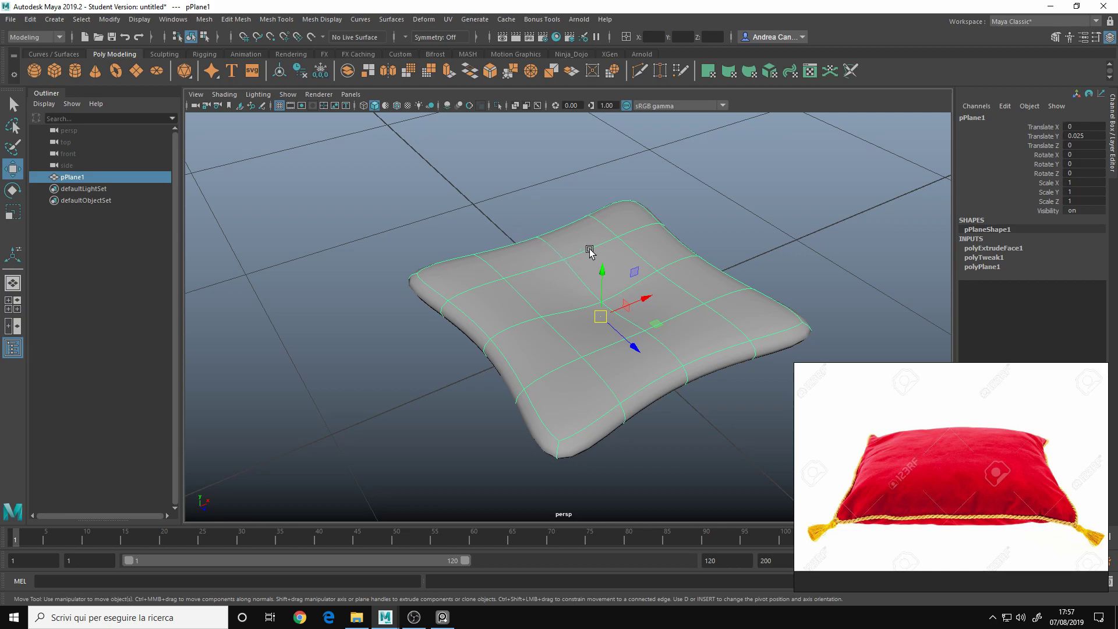
pyautogui.keyDown('alt'); pyautogui.moveTo(592, 247); pyautogui.dragTo(603, 238); pyautogui.keyUp('alt')
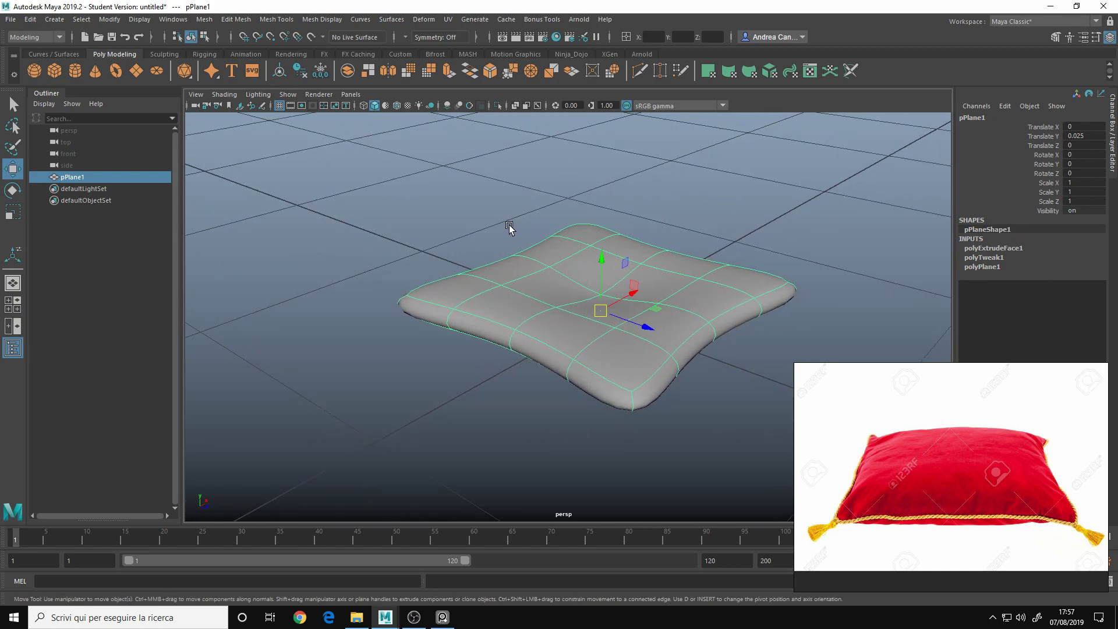
pyautogui.click(423, 19)
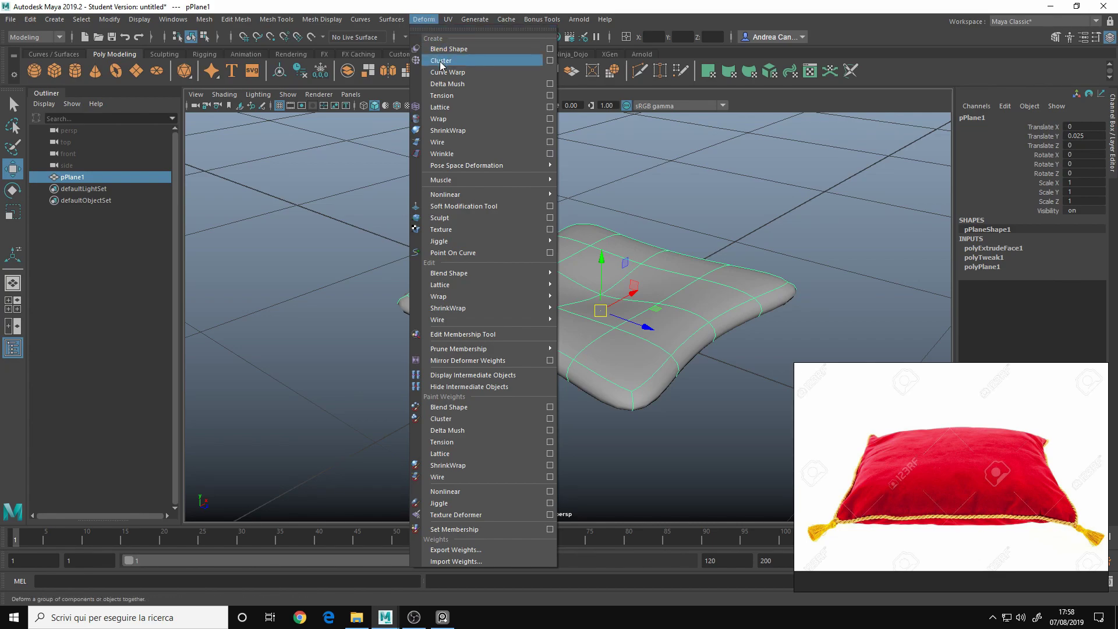
pyautogui.click(431, 20)
pyautogui.click(435, 20)
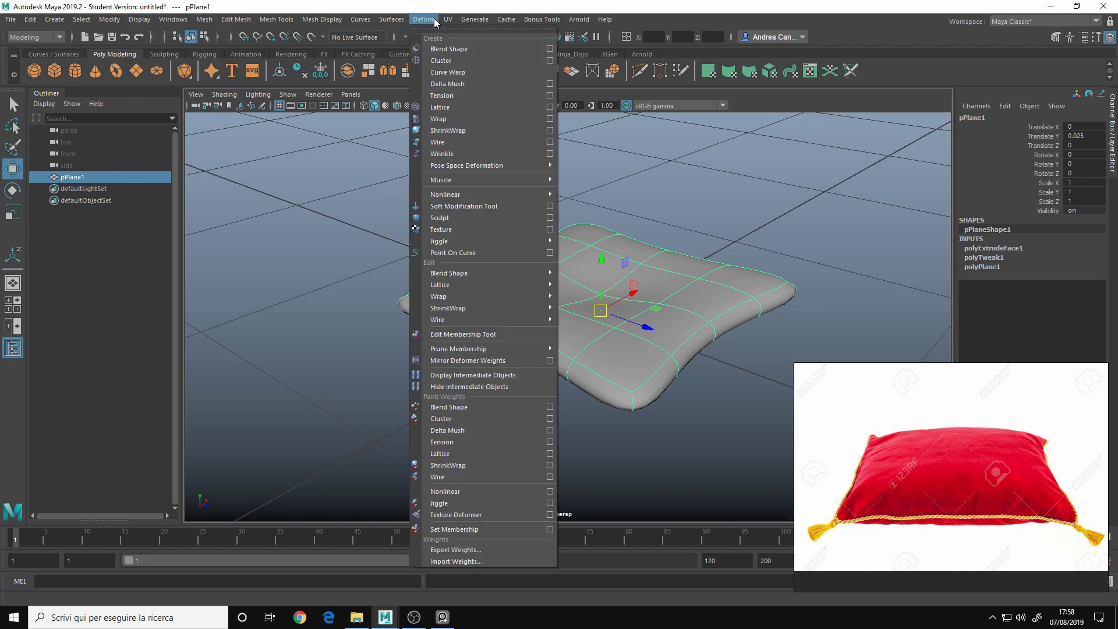
pyautogui.click(434, 19)
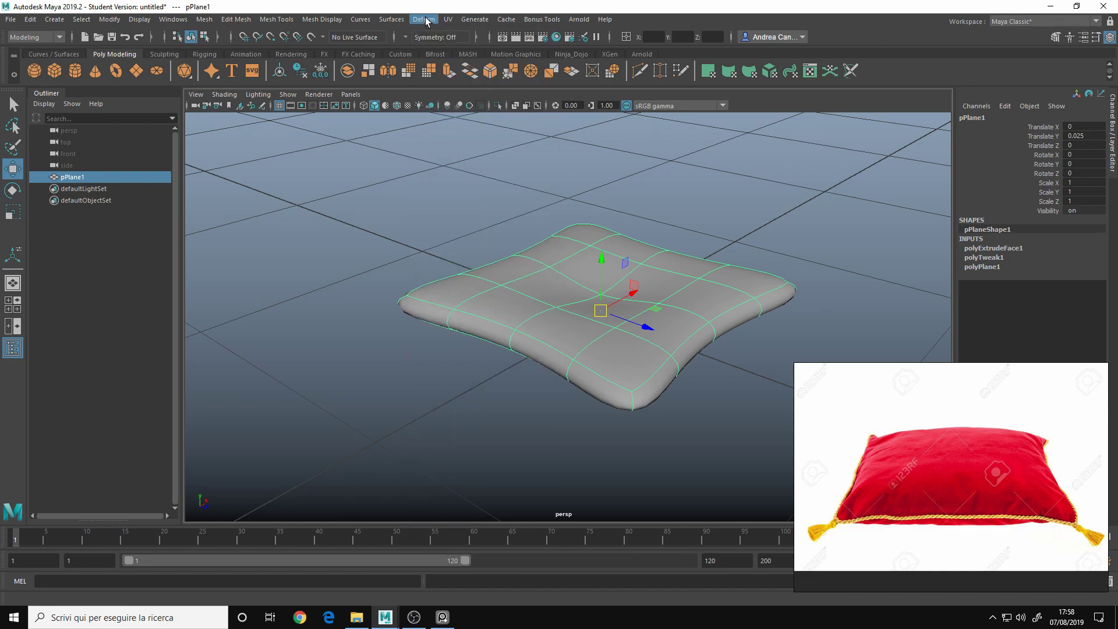
pyautogui.click(428, 20)
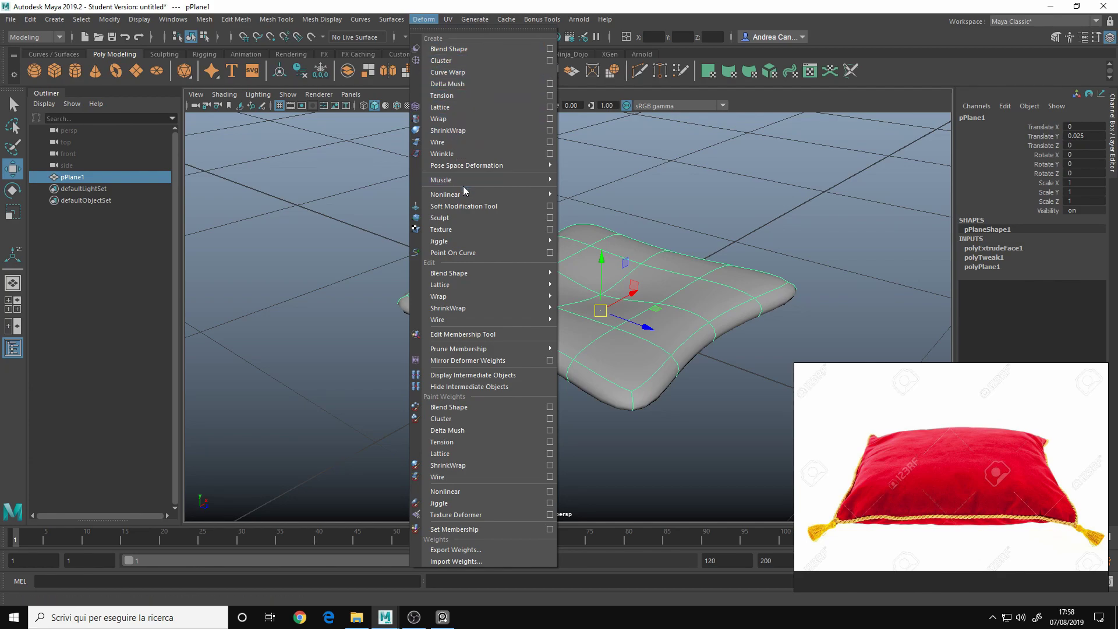
pyautogui.moveTo(466, 194)
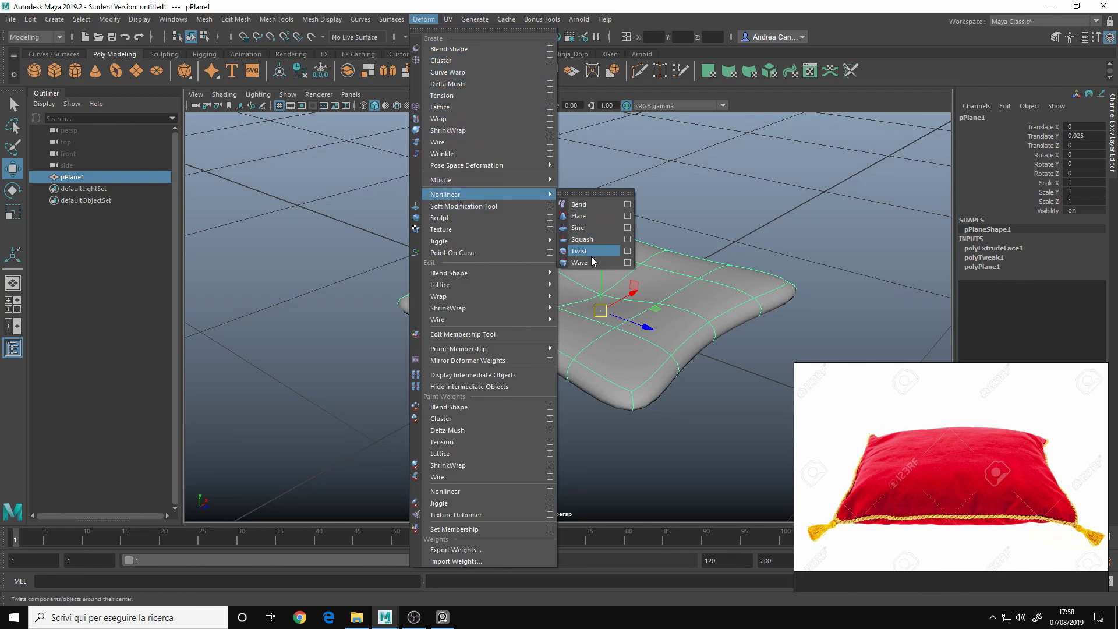
pyautogui.click(741, 190)
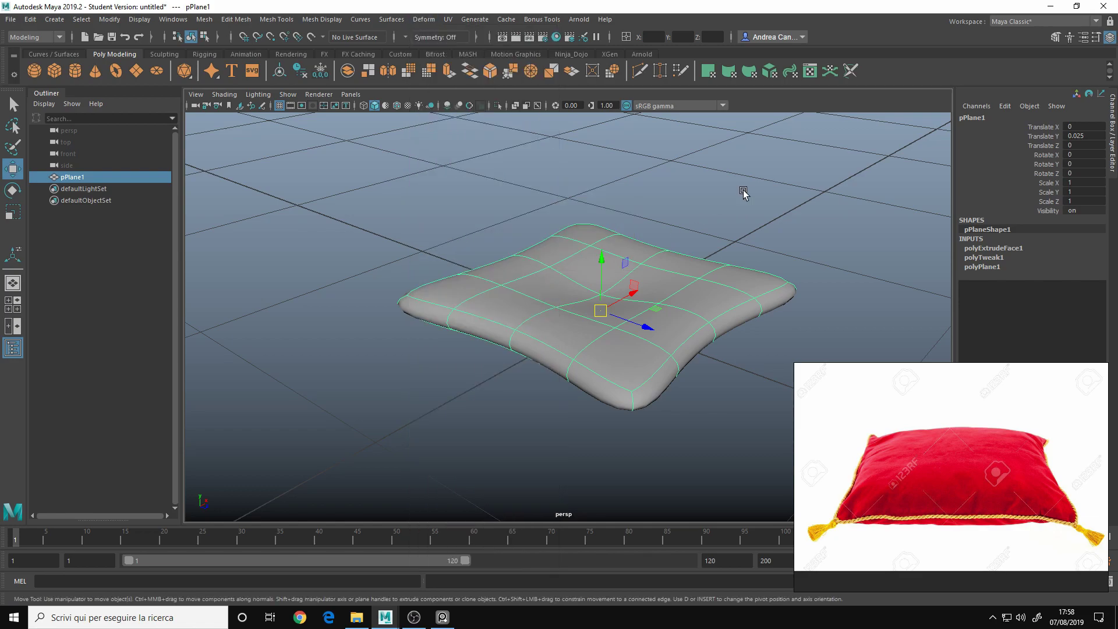
# - Freeze the cushion's transformations and delete its construction history, keeping the cushion selected
pyautogui.click(699, 221)
pyautogui.click(550, 300)
pyautogui.click(110, 19)
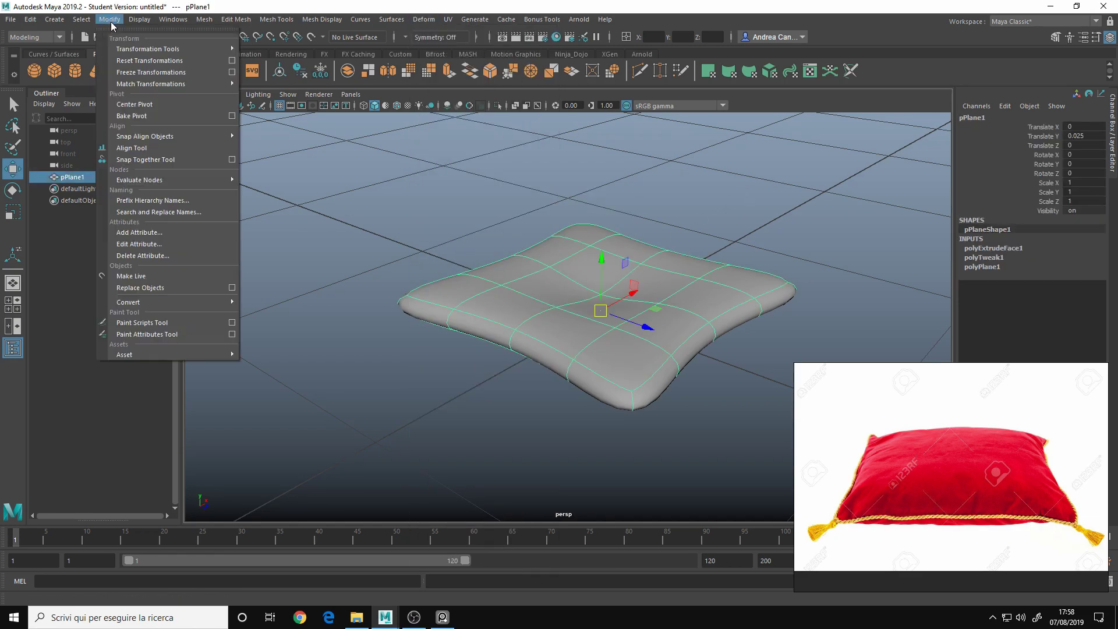
pyautogui.click(154, 74)
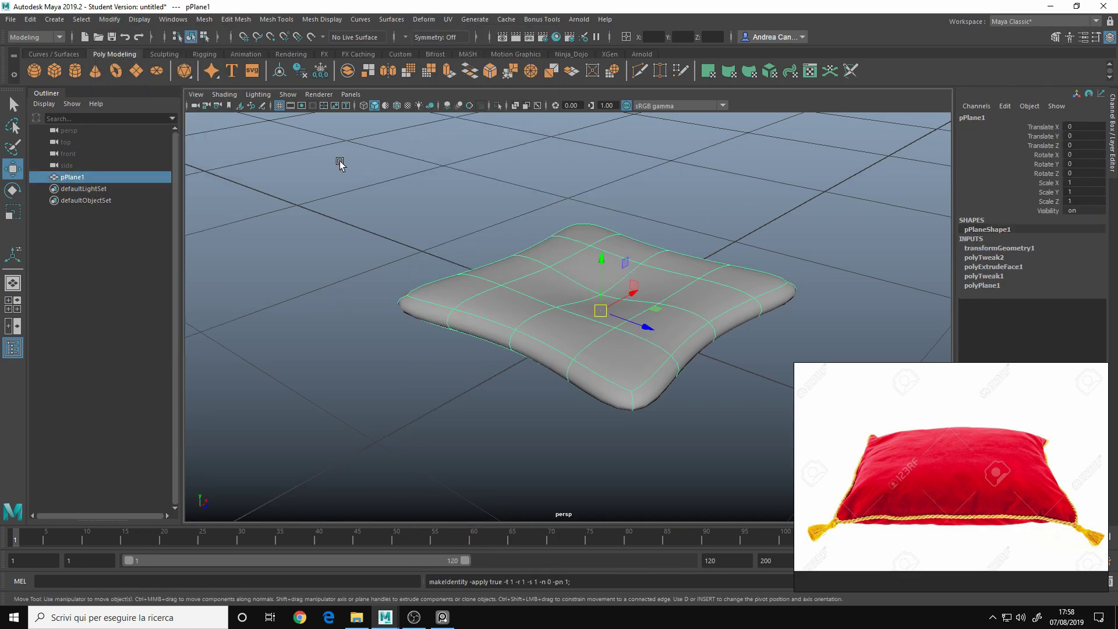
pyautogui.click(31, 19)
pyautogui.click(474, 262)
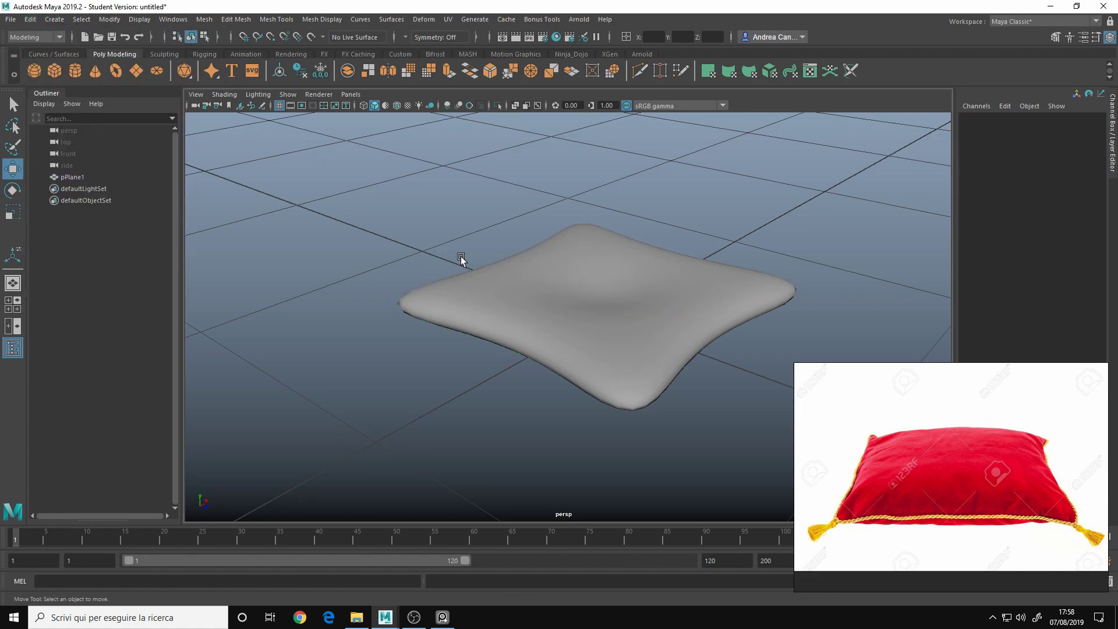
pyautogui.click(519, 280)
pyautogui.hotkey('alt', 'shift', 'd')
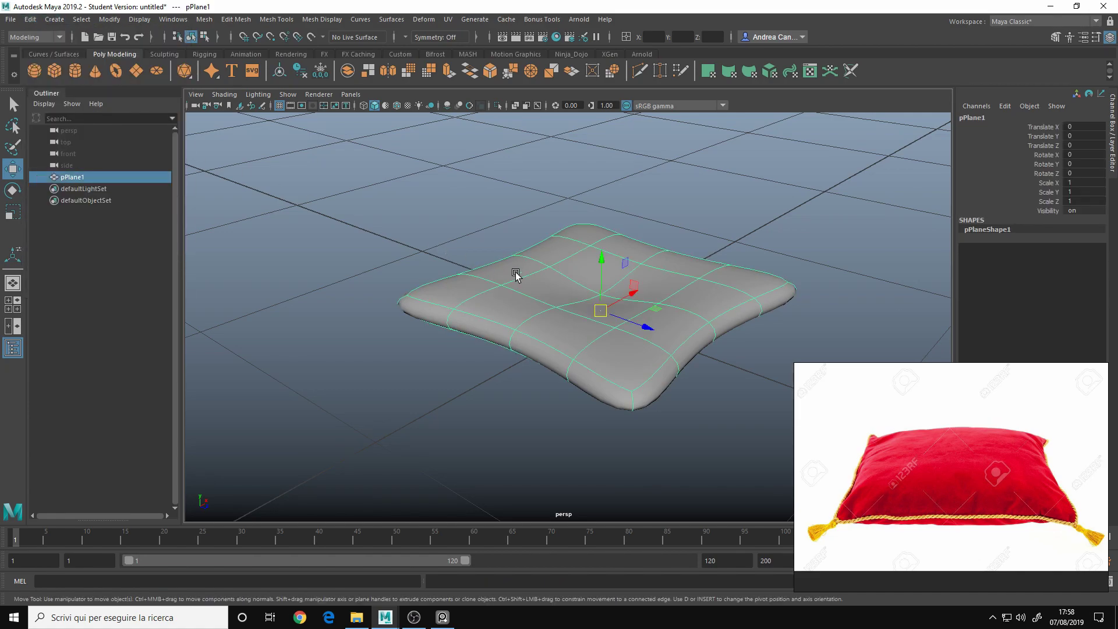
pyautogui.click(29, 19)
pyautogui.moveTo(115, 162)
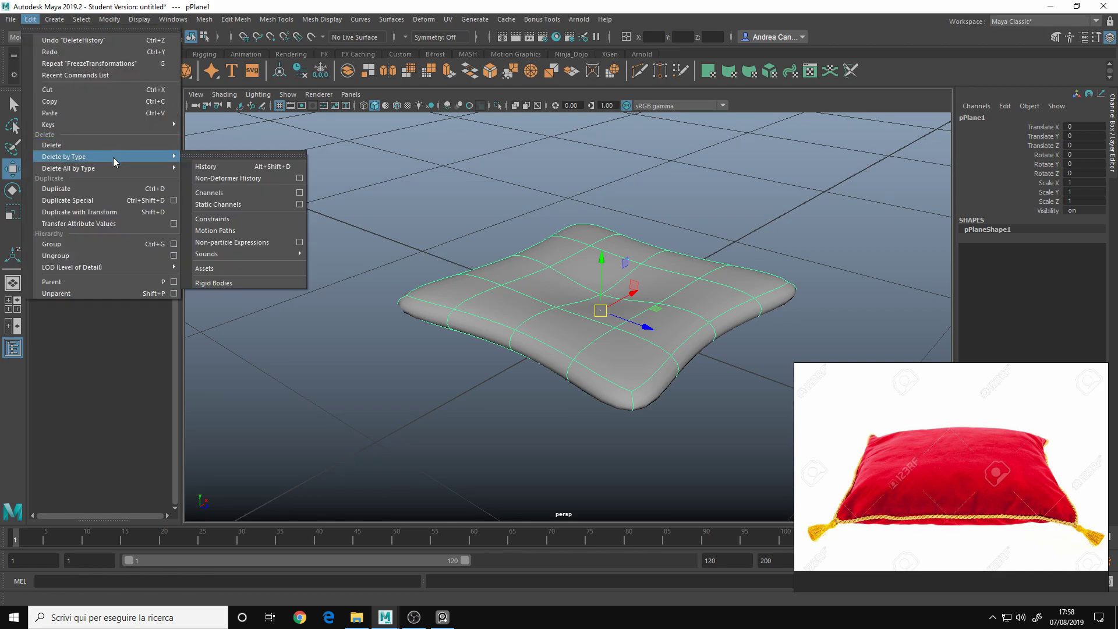
pyautogui.click(524, 170)
pyautogui.click(605, 275)
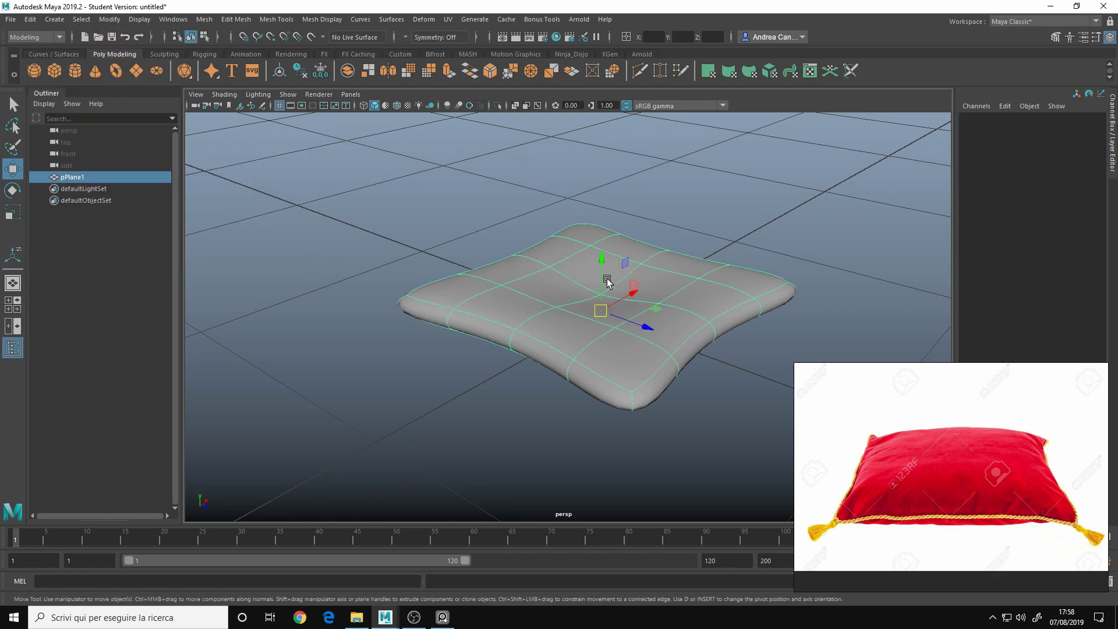
# - Apply a nonlinear Wave deformer to the cushion
pyautogui.click(413, 20)
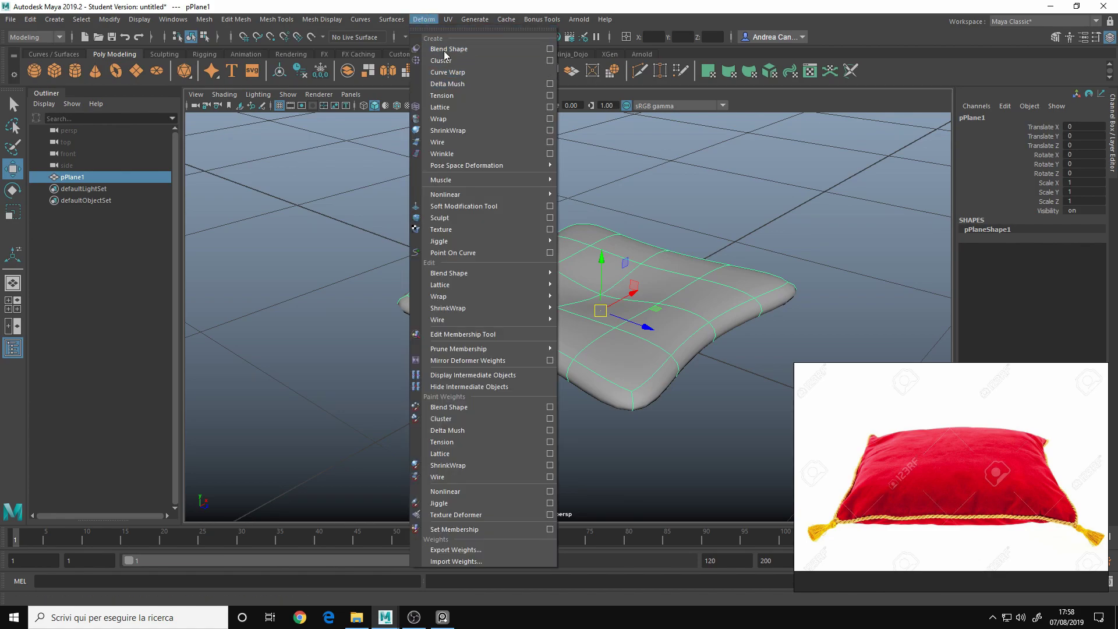
pyautogui.moveTo(491, 194)
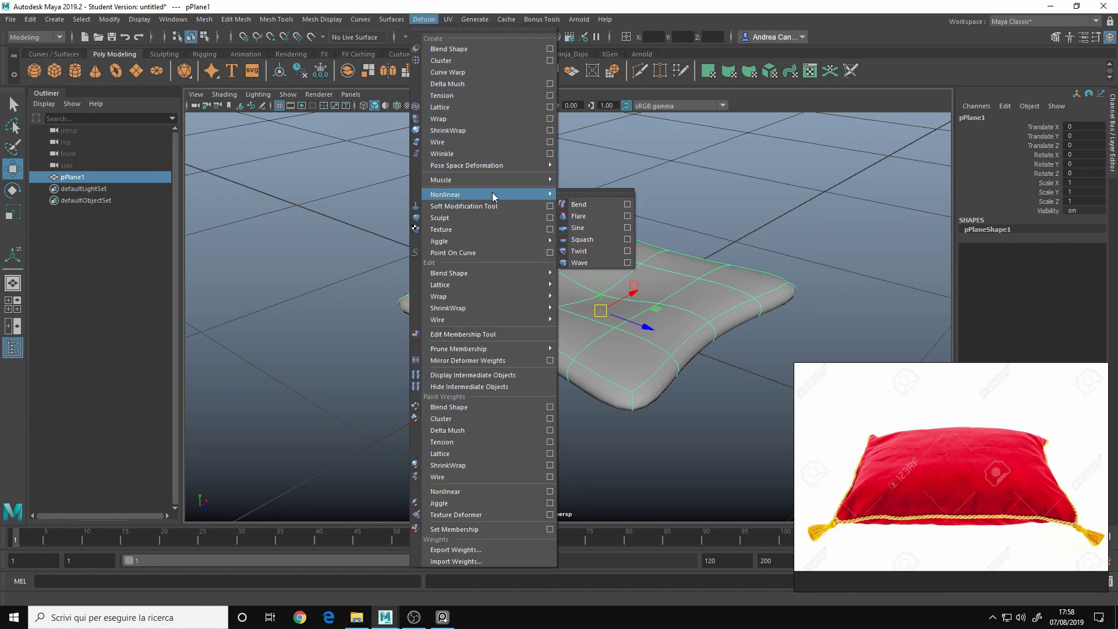
pyautogui.click(596, 265)
pyautogui.keyDown('alt'); pyautogui.moveTo(766, 278); pyautogui.dragTo(697, 304); pyautogui.keyUp('alt')
pyautogui.click(911, 455)
pyautogui.hotkey('ctrl', 'm')
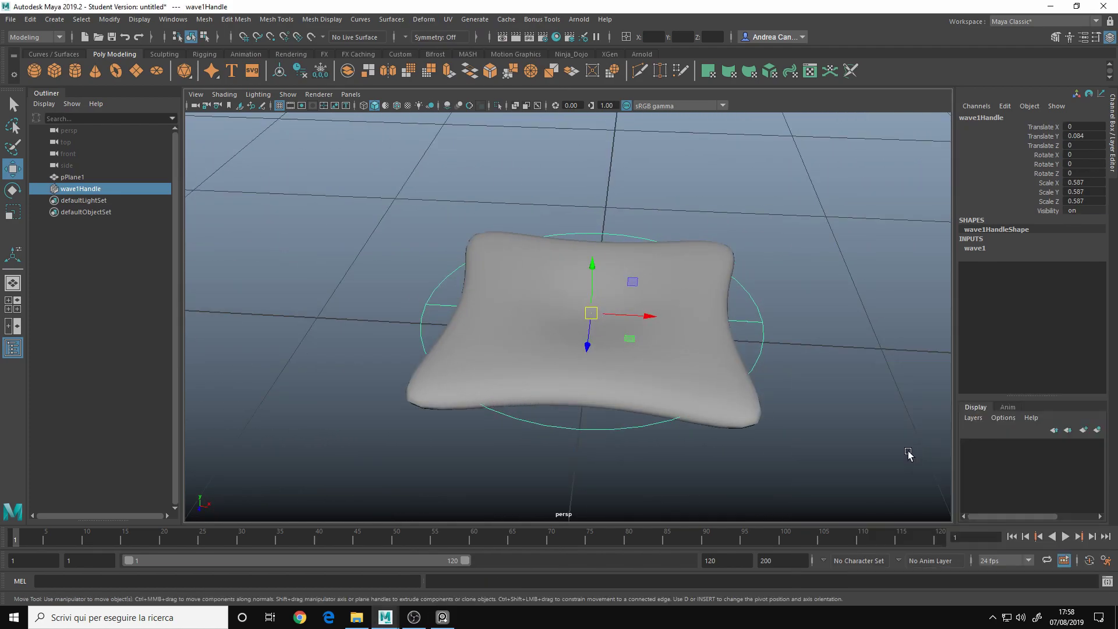
# - Show the wireframe over the shaded cushion, expand the wave1 deformer's attributes, and switch the view to wireframe display
pyautogui.moveTo(593, 268)
pyautogui.keyDown('alt'); pyautogui.mouseDown()
pyautogui.moveTo(672, 258)
pyautogui.moveTo(741, 312)
pyautogui.mouseUp(); pyautogui.keyUp('alt')
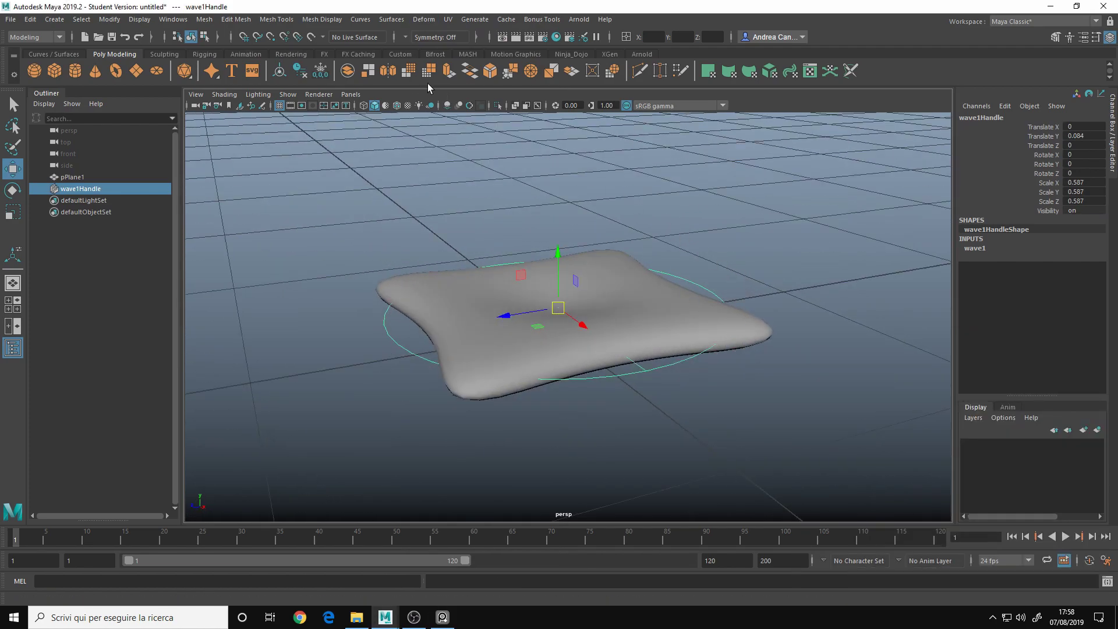
pyautogui.click(397, 106)
pyautogui.keyDown('alt'); pyautogui.moveTo(463, 274); pyautogui.dragTo(513, 242); pyautogui.keyUp('alt')
pyautogui.click(983, 251)
pyautogui.moveTo(810, 279)
pyautogui.keyDown('alt'); pyautogui.mouseDown()
pyautogui.moveTo(773, 261)
pyautogui.moveTo(789, 270)
pyautogui.mouseUp(); pyautogui.keyUp('alt')
pyautogui.press('4')
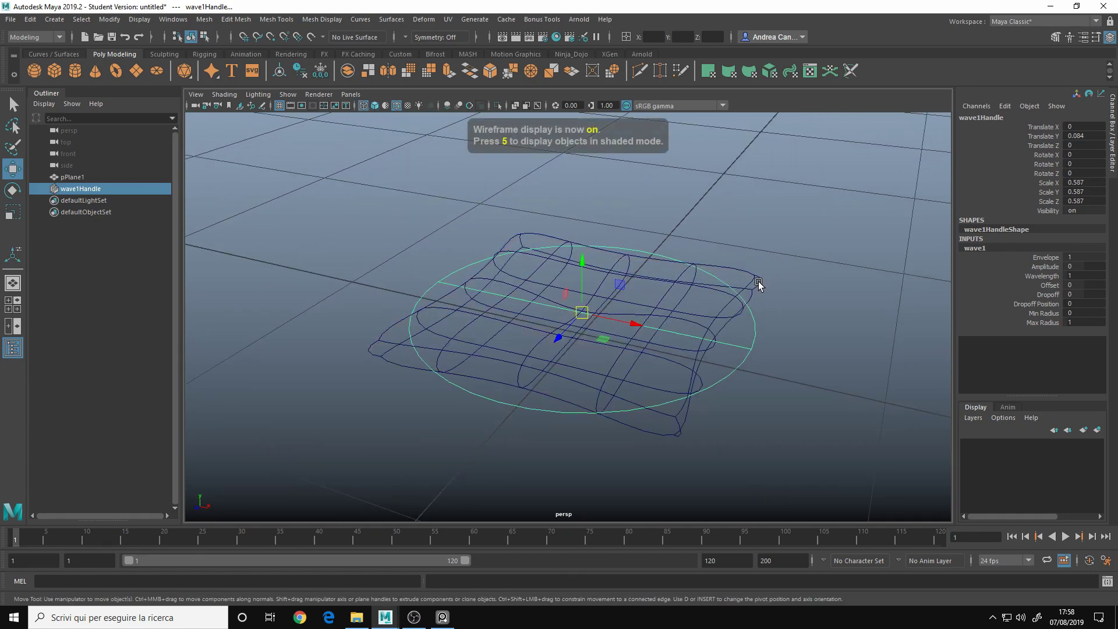
pyautogui.press('5')
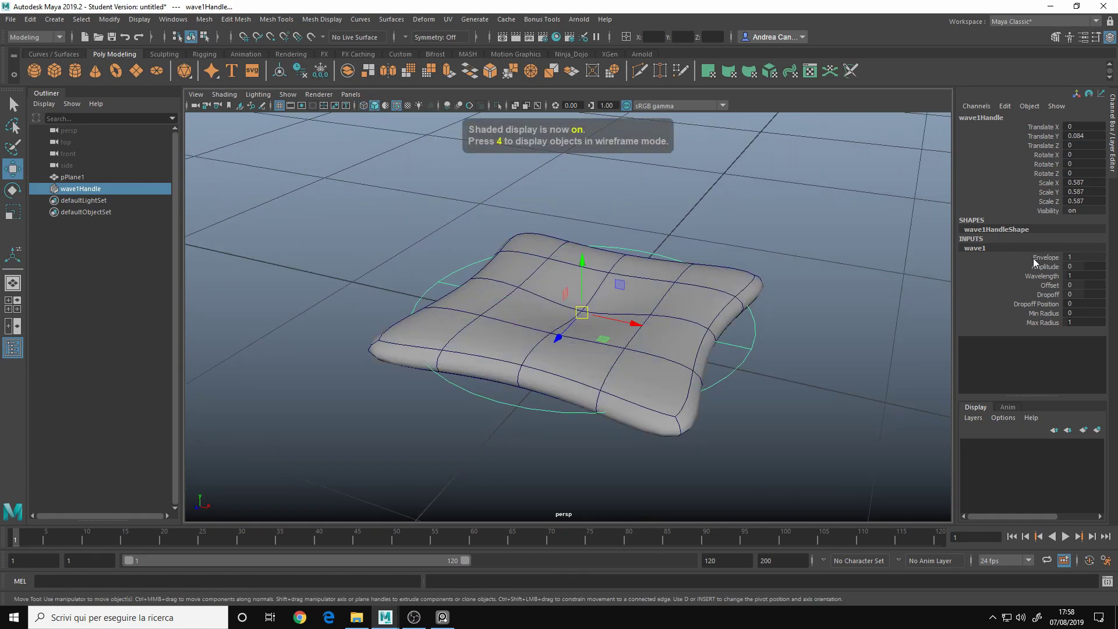
pyautogui.press('4')
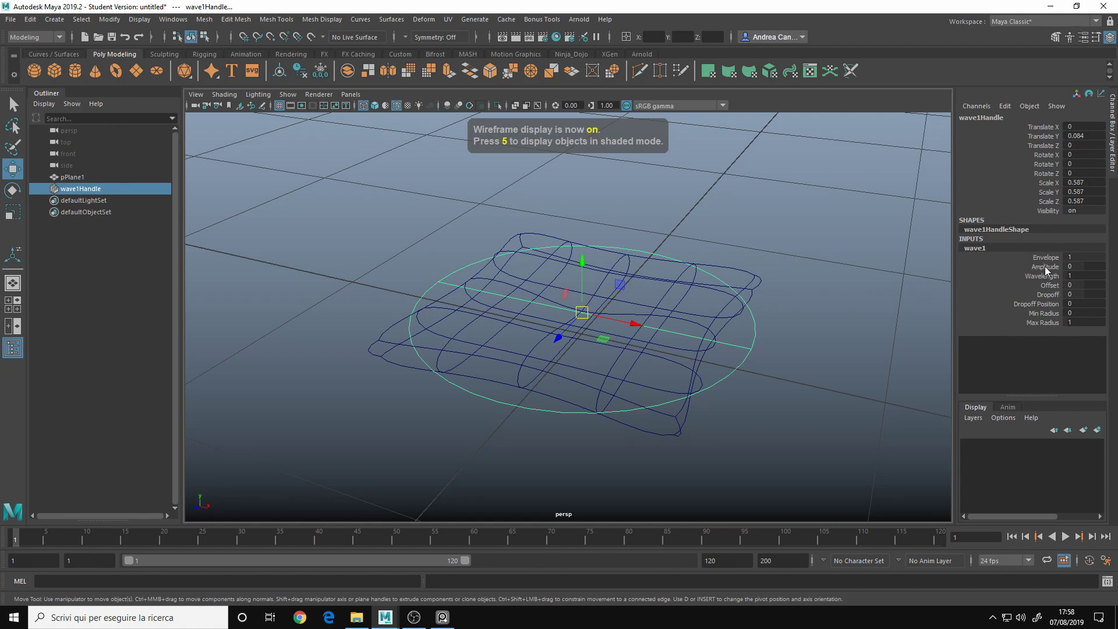
# - Try a wave amplitude of 0.27 and inspect the deformed cushion in shaded display
pyautogui.click(1045, 266)
pyautogui.moveTo(783, 230); pyautogui.dragTo(798, 232, button='middle')
pyautogui.keyDown('alt'); pyautogui.moveTo(800, 334); pyautogui.dragTo(816, 317); pyautogui.keyUp('alt')
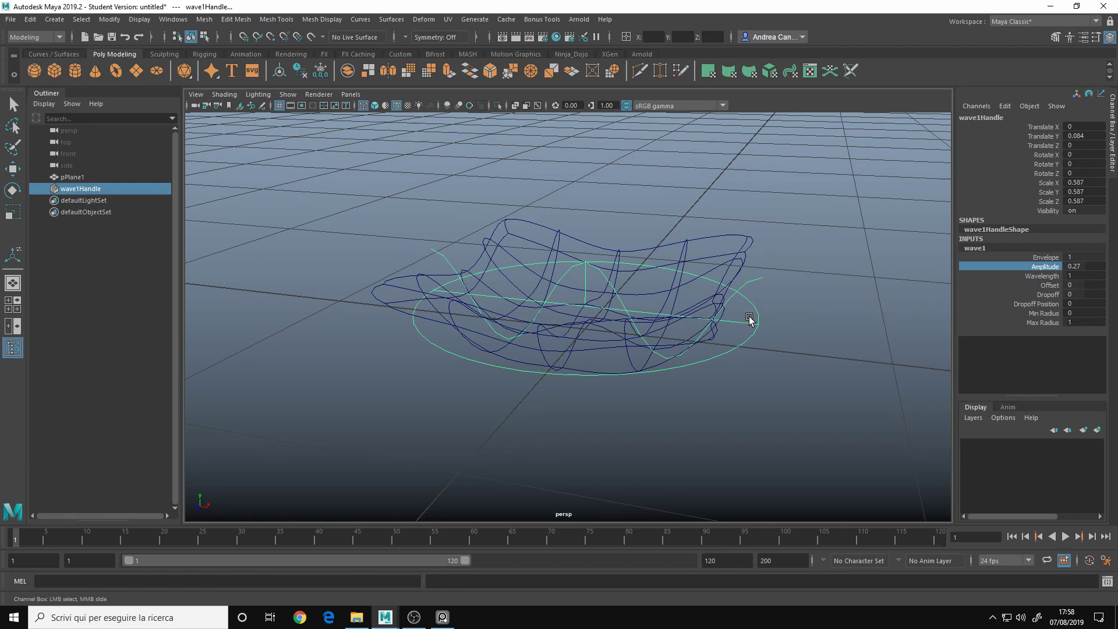
pyautogui.keyDown('alt'); pyautogui.moveTo(757, 317); pyautogui.dragTo(719, 316); pyautogui.keyUp('alt')
pyautogui.press('5')
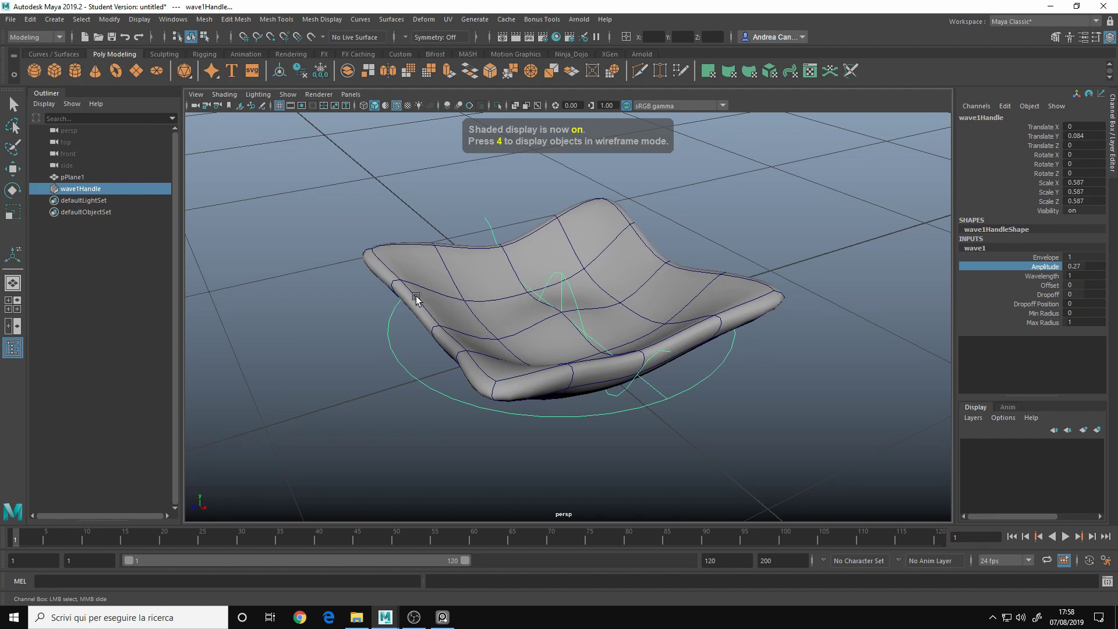
pyautogui.keyDown('alt'); pyautogui.moveTo(400, 350); pyautogui.dragTo(560, 300); pyautogui.keyUp('alt')
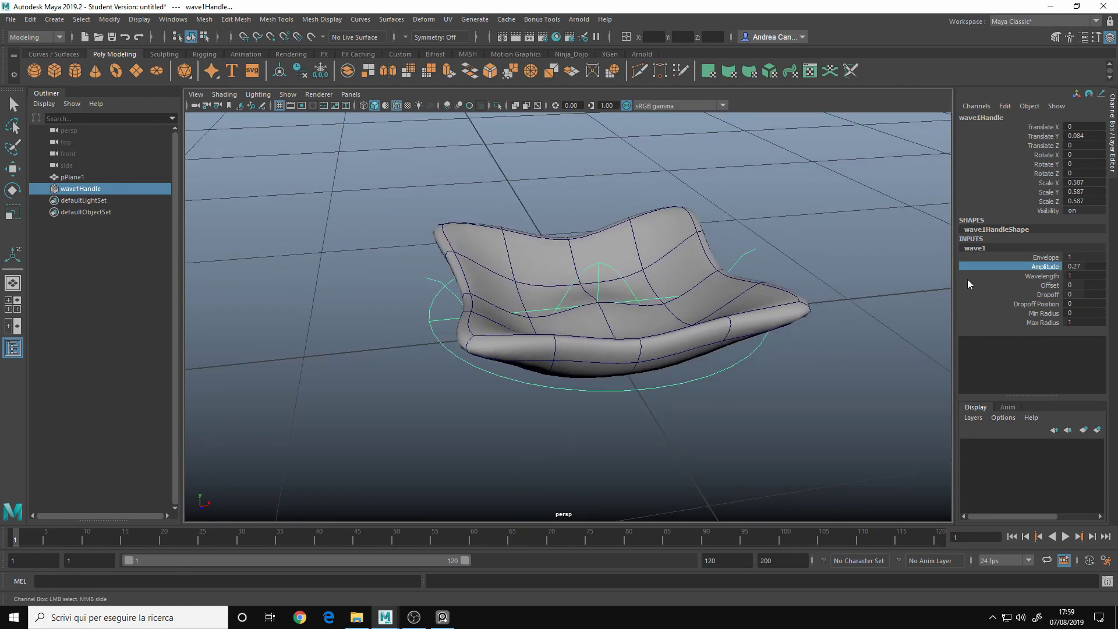
pyautogui.keyDown('alt'); pyautogui.moveTo(821, 295); pyautogui.dragTo(526, 290); pyautogui.keyUp('alt')
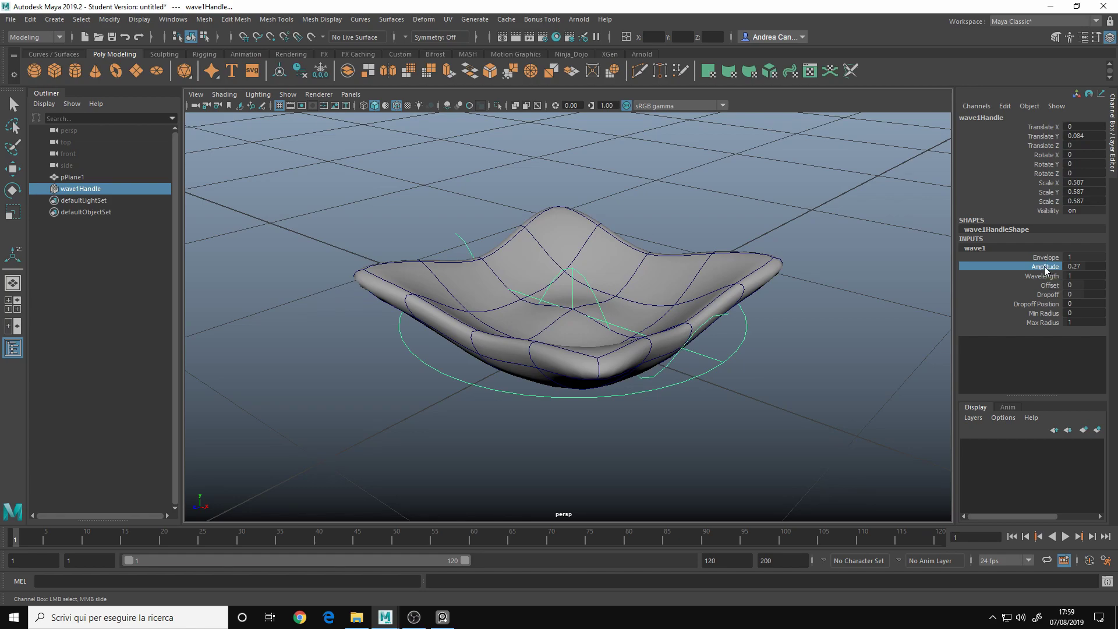
# - Set the wave deformer's amplitude to -0.05 and its wavelength to 0.47, checking the result in shaded display
pyautogui.moveTo(792, 233); pyautogui.dragTo(774, 232, button='middle')
pyautogui.press('4')
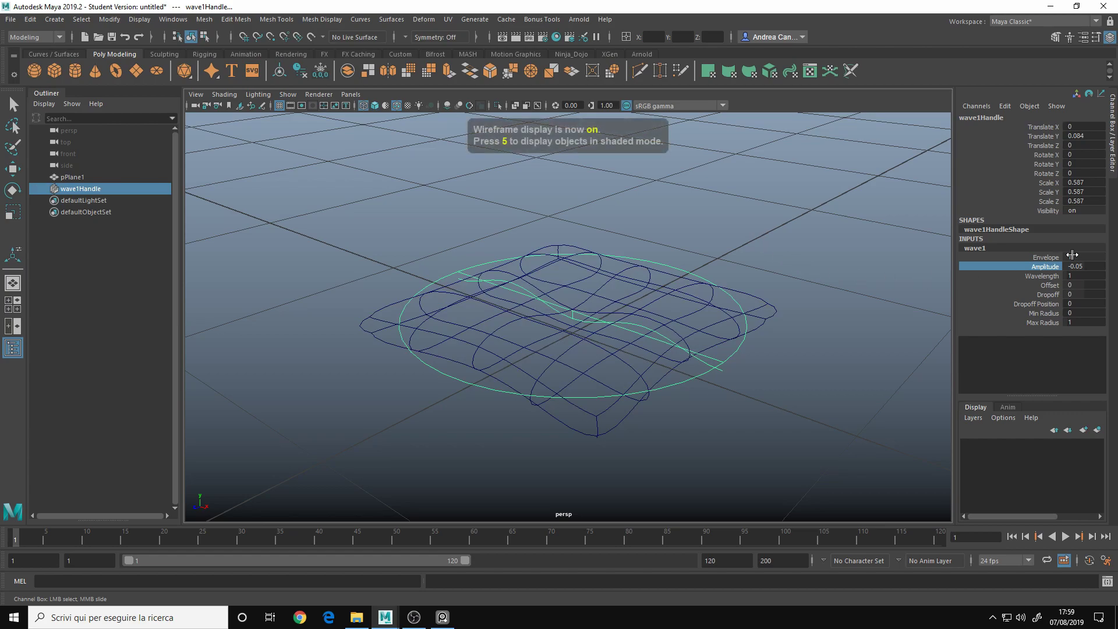
pyautogui.click(1047, 278)
pyautogui.moveTo(804, 264); pyautogui.dragTo(755, 255, button='middle')
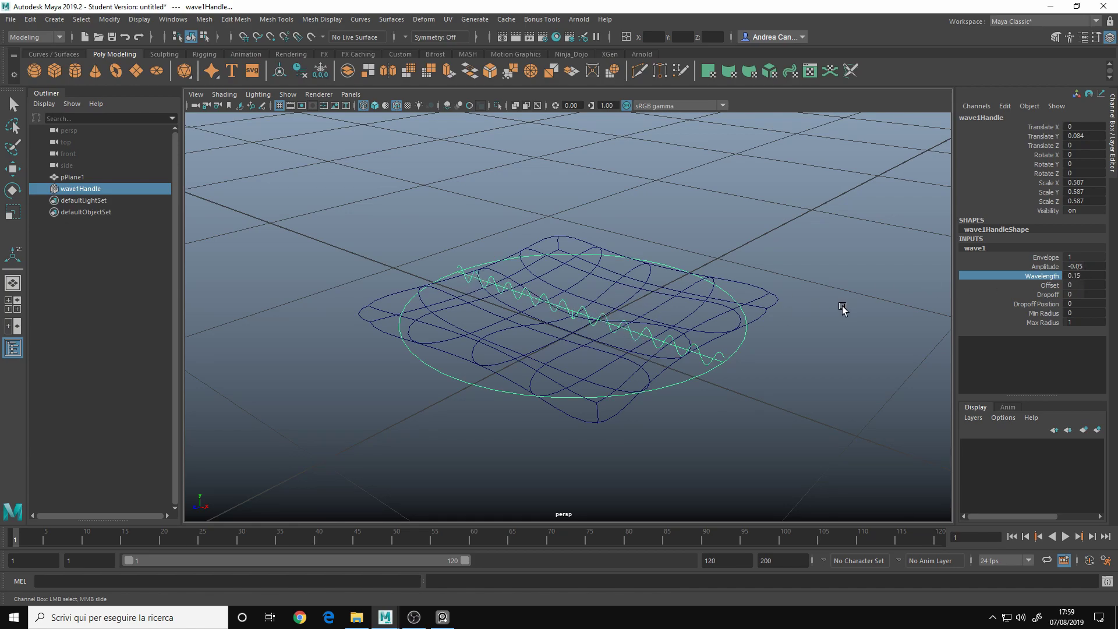
pyautogui.moveTo(728, 279); pyautogui.dragTo(659, 268, button='middle')
pyautogui.press('5')
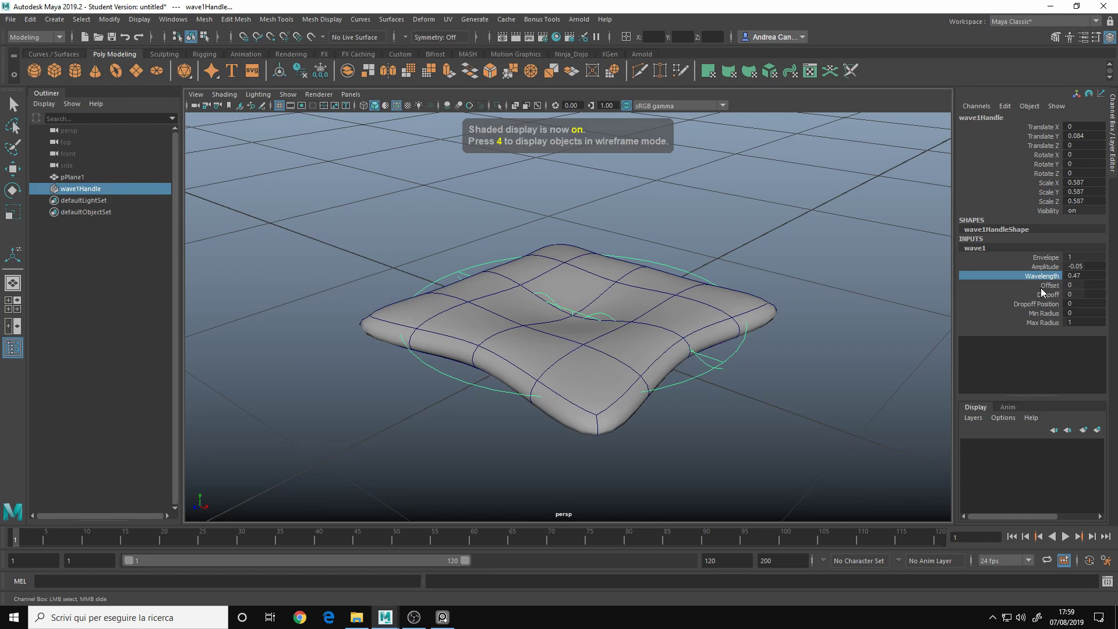
# - Increase the wave deformer's Max Radius to 1.41 so its range extends beyond the cushion's corners
pyautogui.click(1041, 324)
pyautogui.keyDown('alt'); pyautogui.moveTo(570, 250); pyautogui.dragTo(619, 253); pyautogui.keyUp('alt')
pyautogui.moveTo(619, 252); pyautogui.dragTo(639, 240, button='middle')
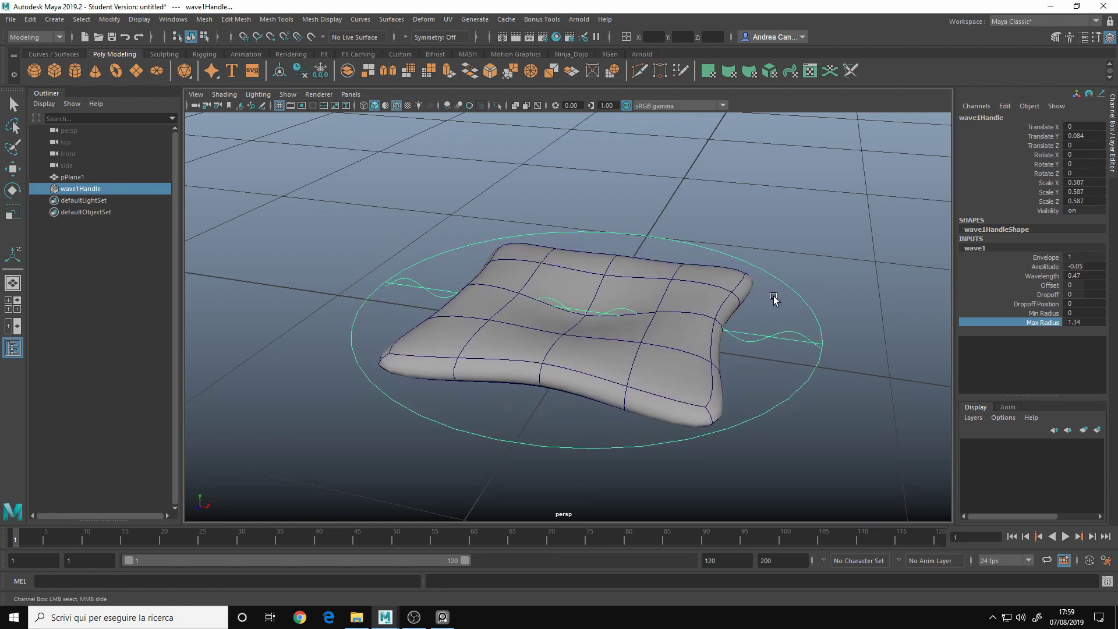
pyautogui.keyDown('alt'); pyautogui.moveTo(675, 296); pyautogui.dragTo(826, 302); pyautogui.keyUp('alt')
pyautogui.keyDown('alt'); pyautogui.moveTo(631, 288); pyautogui.dragTo(505, 290); pyautogui.keyUp('alt')
pyautogui.keyDown('alt'); pyautogui.moveTo(615, 229); pyautogui.dragTo(449, 251); pyautogui.keyUp('alt')
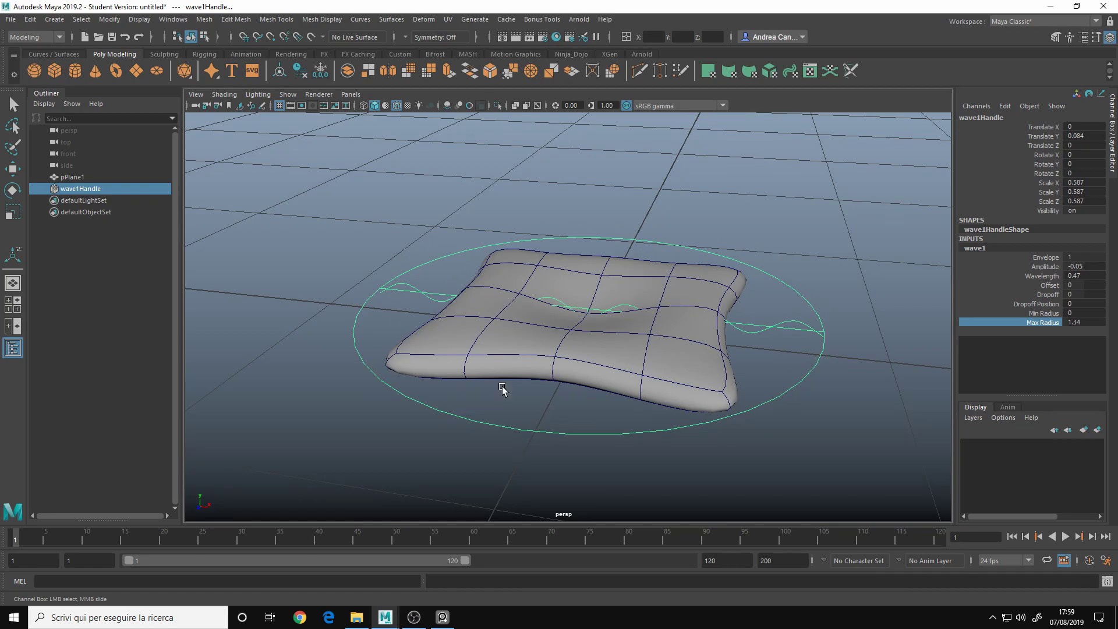
pyautogui.moveTo(645, 318)
pyautogui.keyDown('alt'); pyautogui.mouseDown()
pyautogui.moveTo(696, 318)
pyautogui.moveTo(599, 325)
pyautogui.moveTo(631, 304)
pyautogui.mouseUp(); pyautogui.keyUp('alt')
pyautogui.moveTo(631, 305); pyautogui.dragTo(668, 315, button='middle')
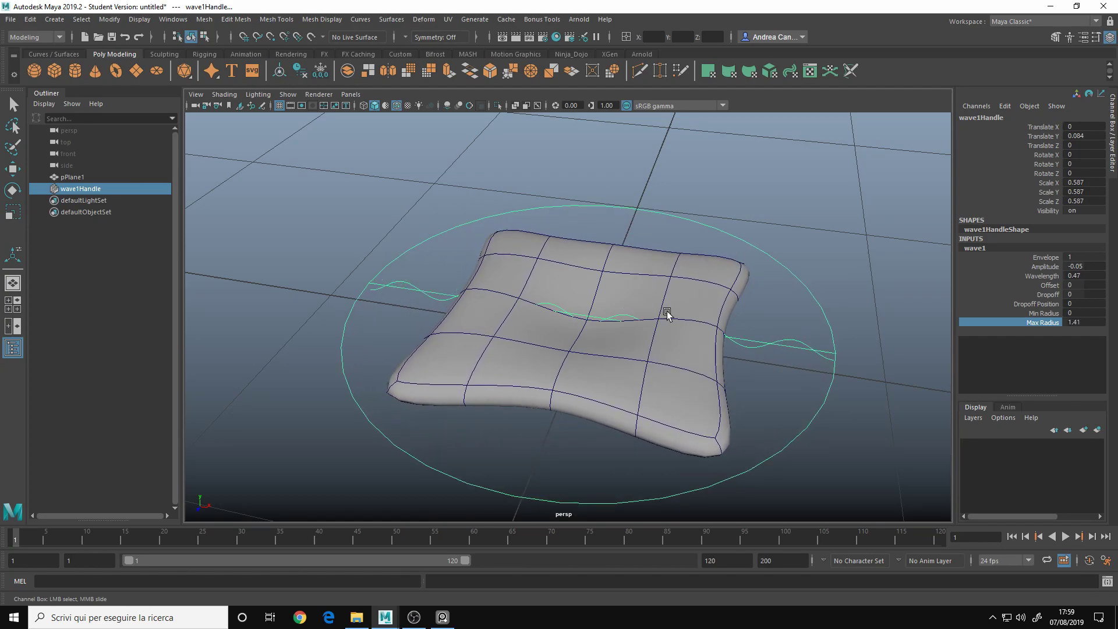
# - Set the wave deformer's amplitude to -0.07, leaving its handle selected with the Move tool
pyautogui.click(1046, 267)
pyautogui.click(1049, 277)
pyautogui.click(1051, 268)
pyautogui.moveTo(751, 256)
pyautogui.keyDown('alt'); pyautogui.mouseDown()
pyautogui.moveTo(761, 257)
pyautogui.moveTo(712, 255)
pyautogui.moveTo(732, 256)
pyautogui.mouseUp(); pyautogui.keyUp('alt')
pyautogui.moveTo(760, 279)
pyautogui.mouseDown(button='middle')
pyautogui.moveTo(774, 274)
pyautogui.moveTo(757, 272)
pyautogui.mouseUp(button='middle')
pyautogui.keyDown('alt'); pyautogui.moveTo(663, 294); pyautogui.dragTo(732, 292); pyautogui.keyUp('alt')
pyautogui.press('e')
pyautogui.moveTo(529, 283)
pyautogui.mouseDown()
pyautogui.moveTo(467, 324)
pyautogui.moveTo(579, 250)
pyautogui.moveTo(523, 282)
pyautogui.mouseUp()
pyautogui.keyDown('alt'); pyautogui.moveTo(430, 288); pyautogui.dragTo(465, 292); pyautogui.keyUp('alt')
pyautogui.press('w')
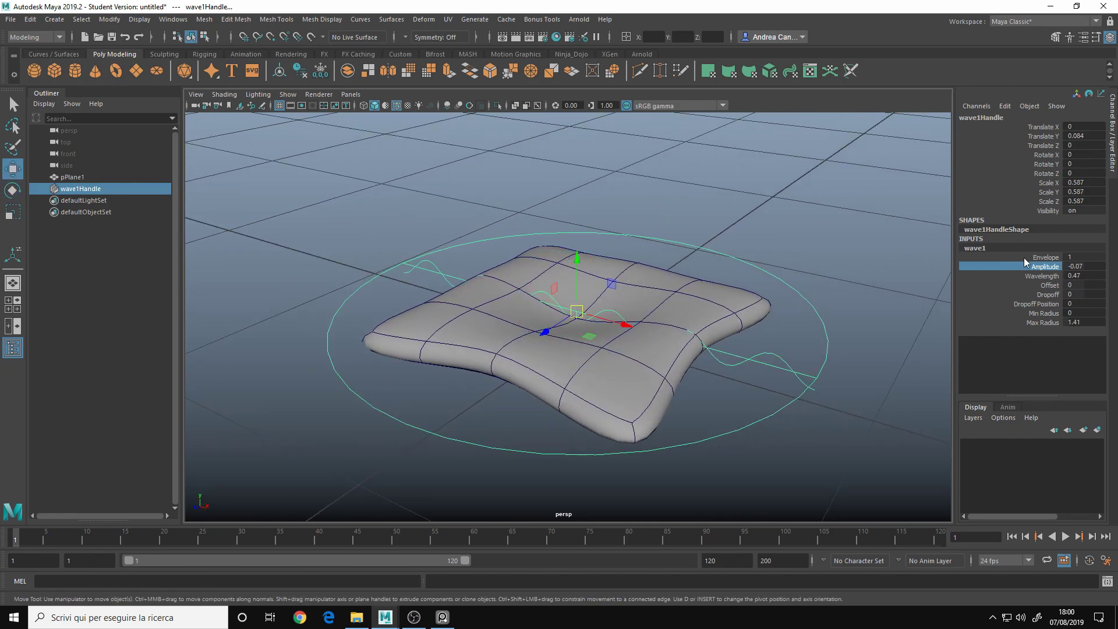
# - Try a wave deformer wavelength of 0.49 with an amplitude of -0.04, checking the cushion in shaded display
pyautogui.press('4')
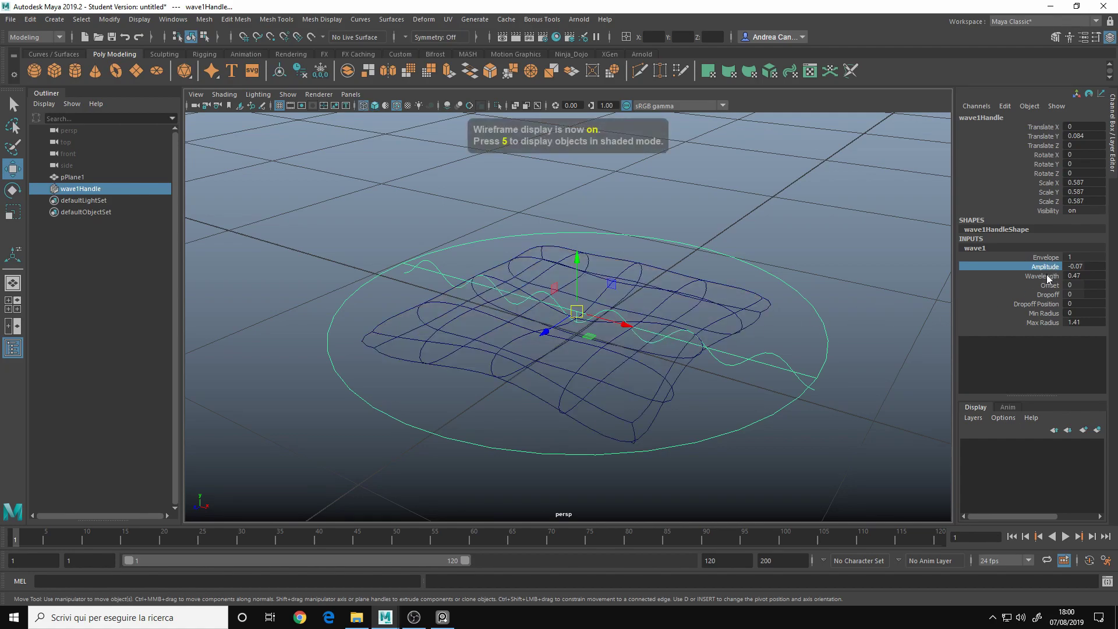
pyautogui.click(1047, 276)
pyautogui.moveTo(765, 262); pyautogui.dragTo(717, 260, button='middle')
pyautogui.click(1046, 266)
pyautogui.press('5')
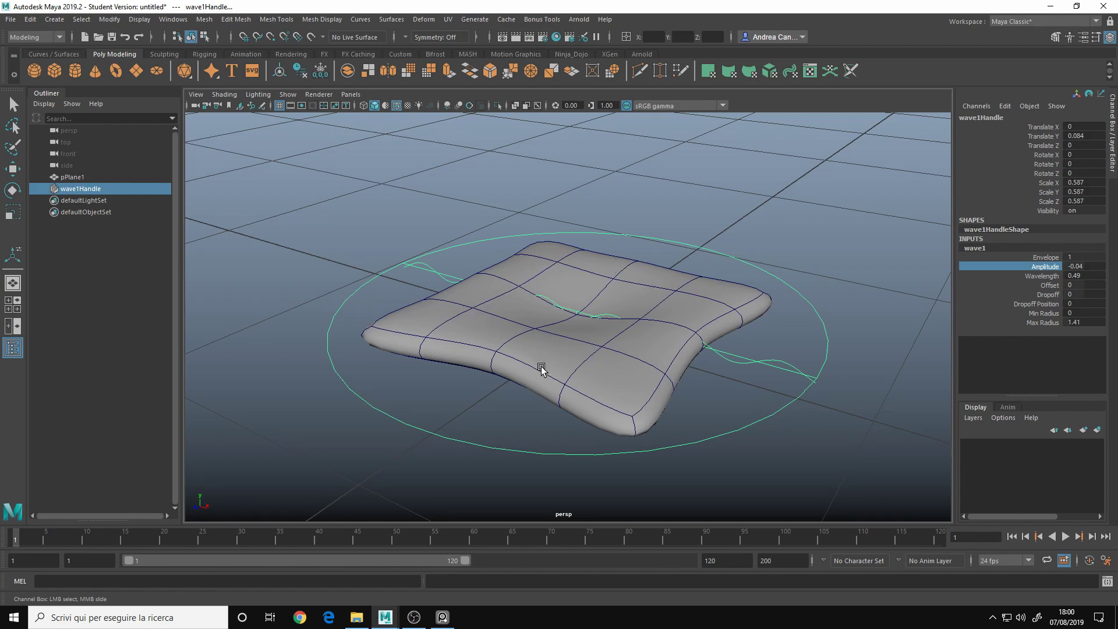
# - Set the wave deformer's wavelength to 0.31 and its amplitude to 0.05, checking the cushion from several angles
pyautogui.click(1044, 277)
pyautogui.keyDown('alt'); pyautogui.moveTo(601, 269); pyautogui.dragTo(770, 265); pyautogui.keyUp('alt')
pyautogui.moveTo(803, 266); pyautogui.dragTo(778, 268, button='middle')
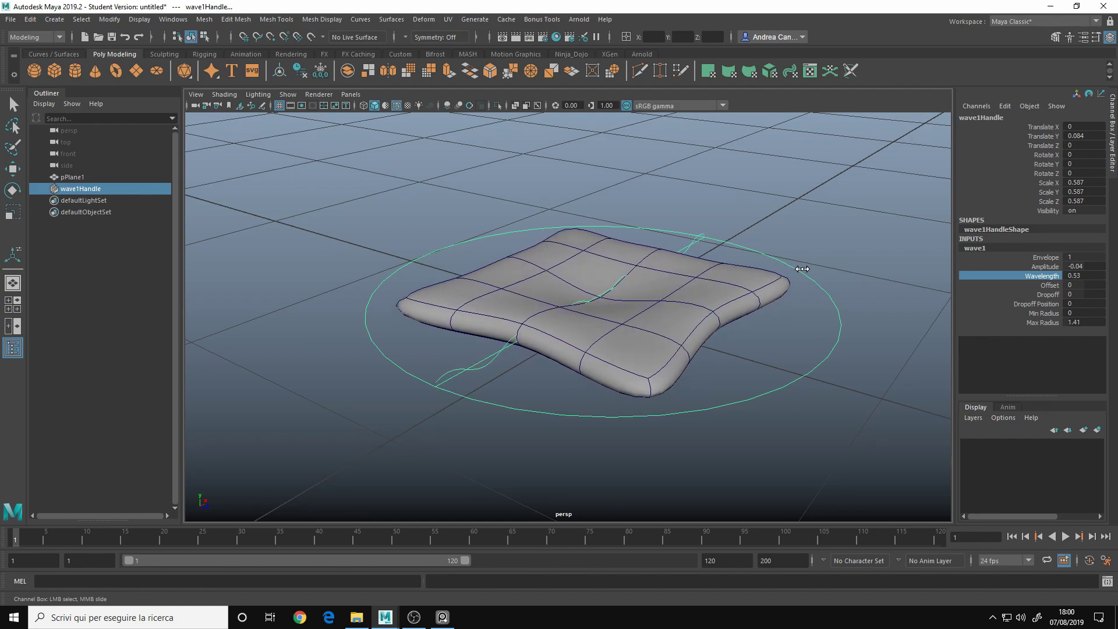
pyautogui.keyDown('alt'); pyautogui.moveTo(792, 269); pyautogui.dragTo(723, 302); pyautogui.keyUp('alt')
pyautogui.click(1042, 266)
pyautogui.moveTo(837, 252)
pyautogui.mouseDown(button='middle')
pyautogui.moveTo(823, 251)
pyautogui.moveTo(835, 252)
pyautogui.mouseUp(button='middle')
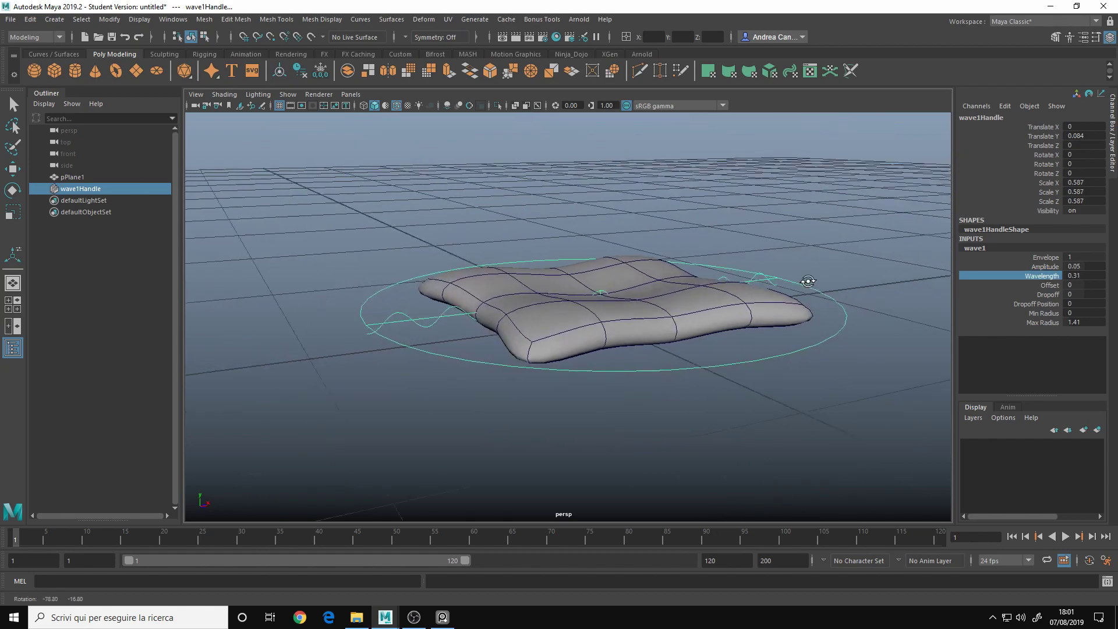
pyautogui.keyDown('alt'); pyautogui.moveTo(809, 281); pyautogui.dragTo(823, 304); pyautogui.keyUp('alt')
pyautogui.press('w')
pyautogui.keyDown('alt'); pyautogui.moveTo(720, 331); pyautogui.dragTo(660, 319); pyautogui.keyUp('alt')
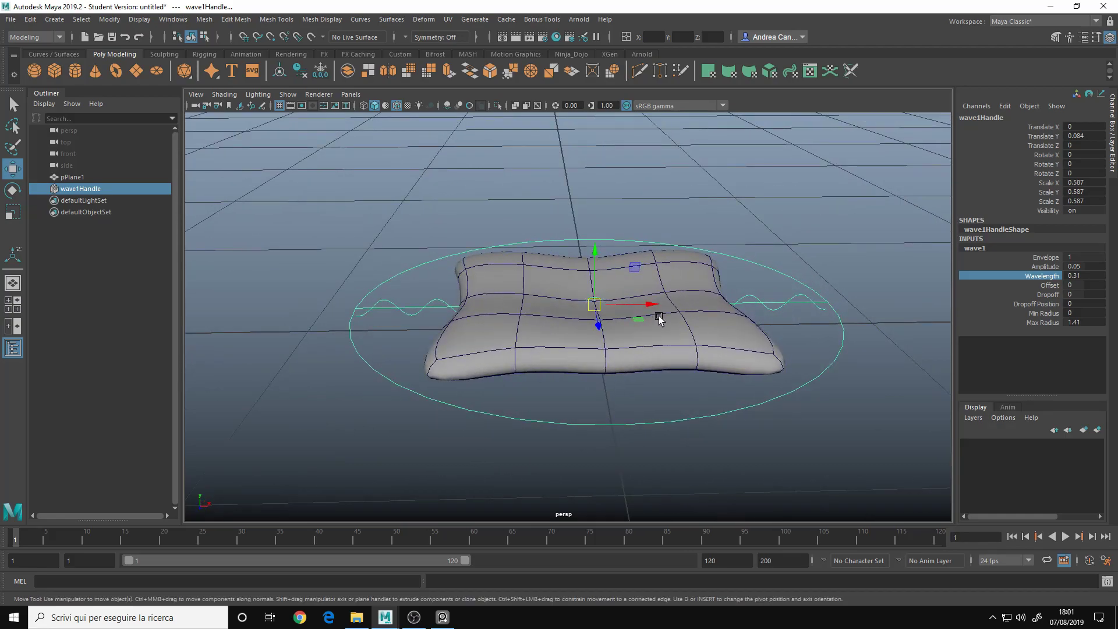
# - Select the cushion mesh and delete its construction history to bake in the wave deformation
pyautogui.click(714, 339)
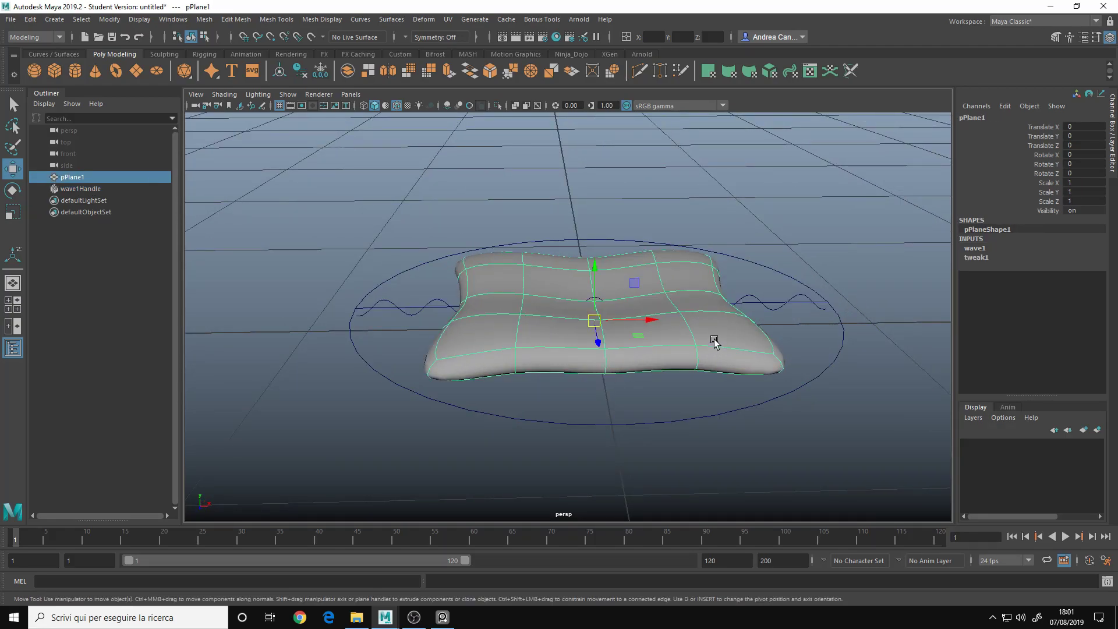
pyautogui.hotkey('alt', 'shift', 'd')
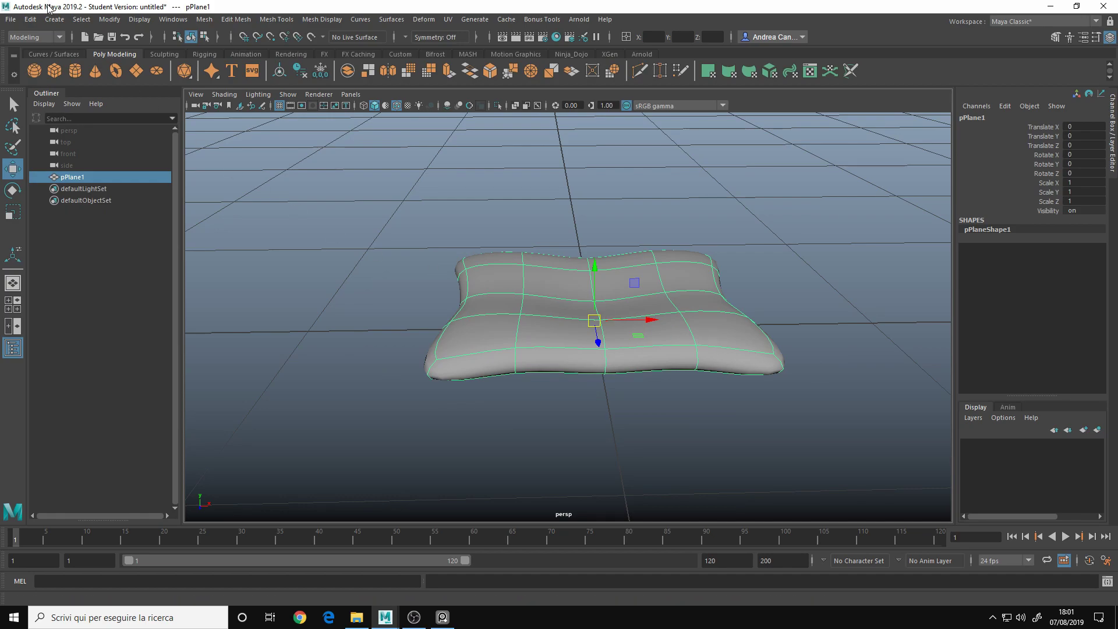
pyautogui.click(27, 20)
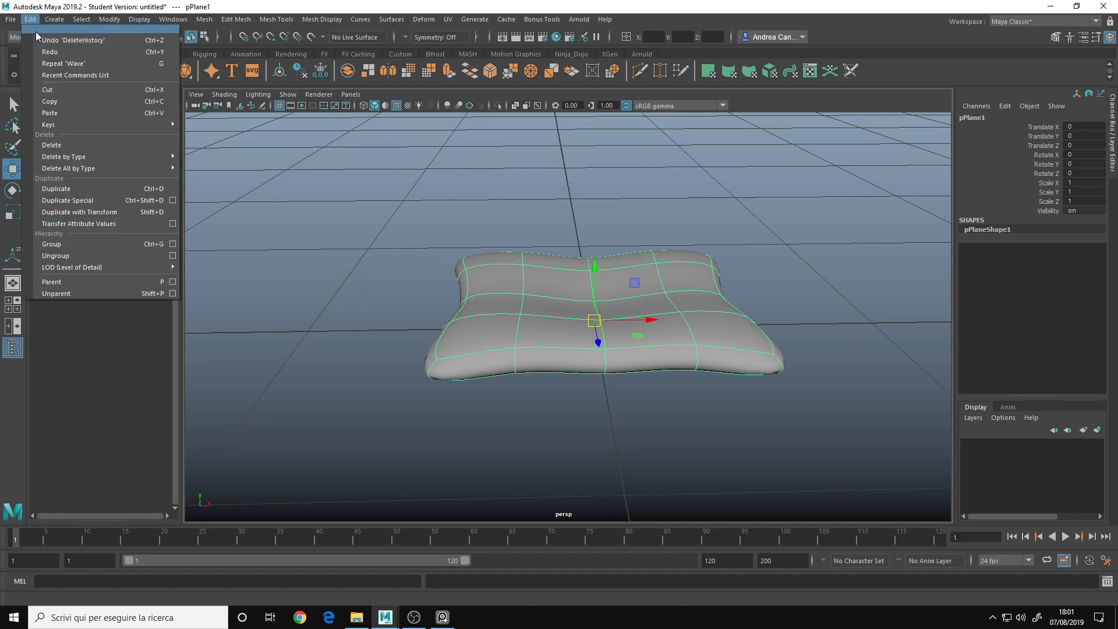
pyautogui.moveTo(93, 156)
pyautogui.click(233, 163)
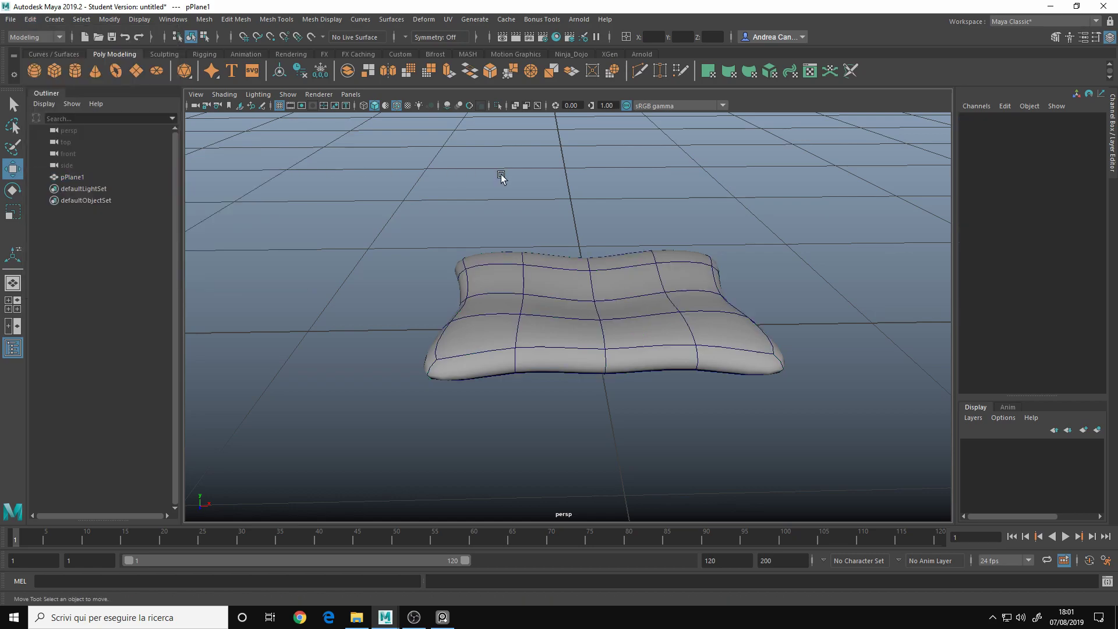
# - Compare the baked cushion's unsmoothed and smoothed display from different angles
pyautogui.keyDown('alt'); pyautogui.moveTo(502, 178); pyautogui.dragTo(682, 275); pyautogui.keyUp('alt')
pyautogui.click(681, 275)
pyautogui.press('1')
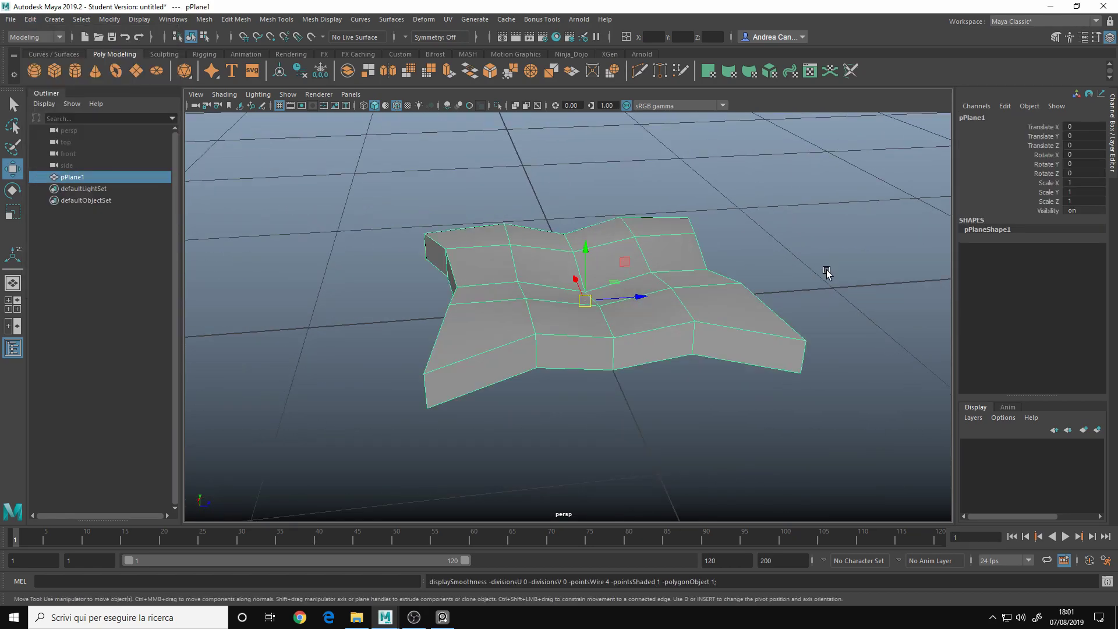
pyautogui.keyDown('alt'); pyautogui.moveTo(827, 273); pyautogui.dragTo(632, 285); pyautogui.keyUp('alt')
pyautogui.press('3')
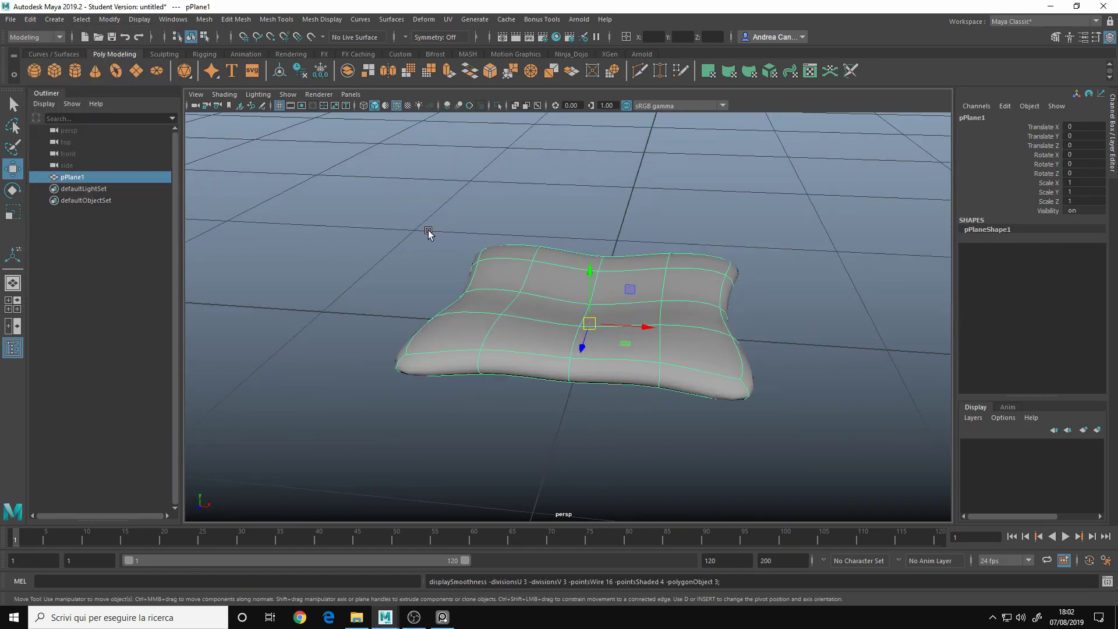
pyautogui.moveTo(426, 234)
pyautogui.keyDown('alt'); pyautogui.mouseDown()
pyautogui.moveTo(470, 267)
pyautogui.moveTo(445, 216)
pyautogui.moveTo(439, 245)
pyautogui.mouseUp(); pyautogui.keyUp('alt')
pyautogui.click(440, 244)
pyautogui.click(551, 284)
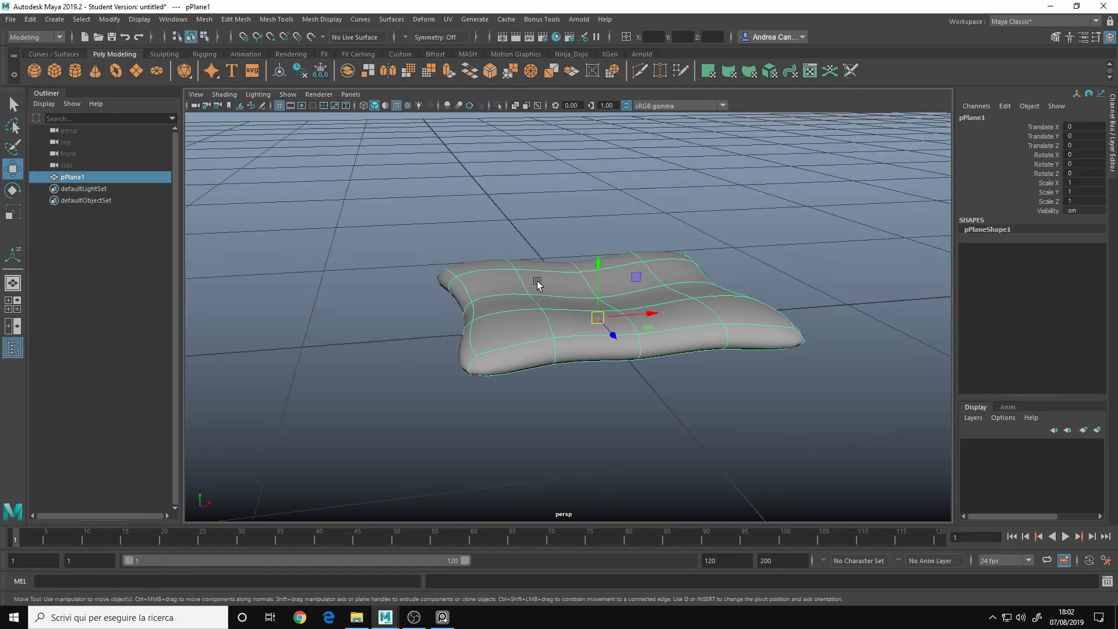
# - Open the red pillow reference, examine the golden cord along its edge up close, and minimise the image
pyautogui.click(443, 617)
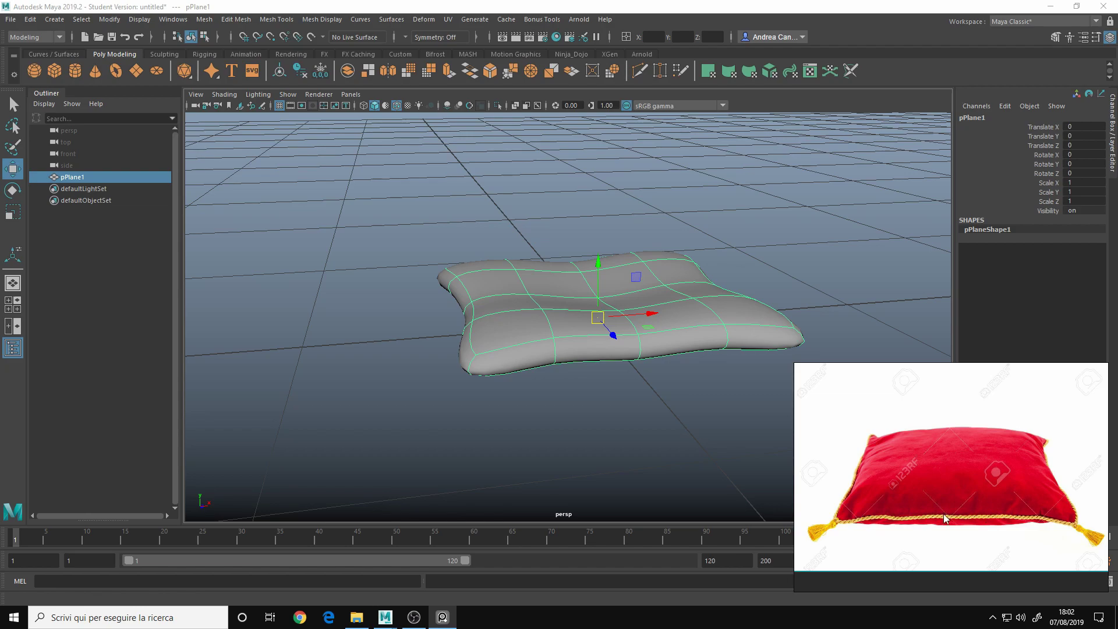
pyautogui.scroll(3, 943, 519)
pyautogui.scroll(-3, 984, 501)
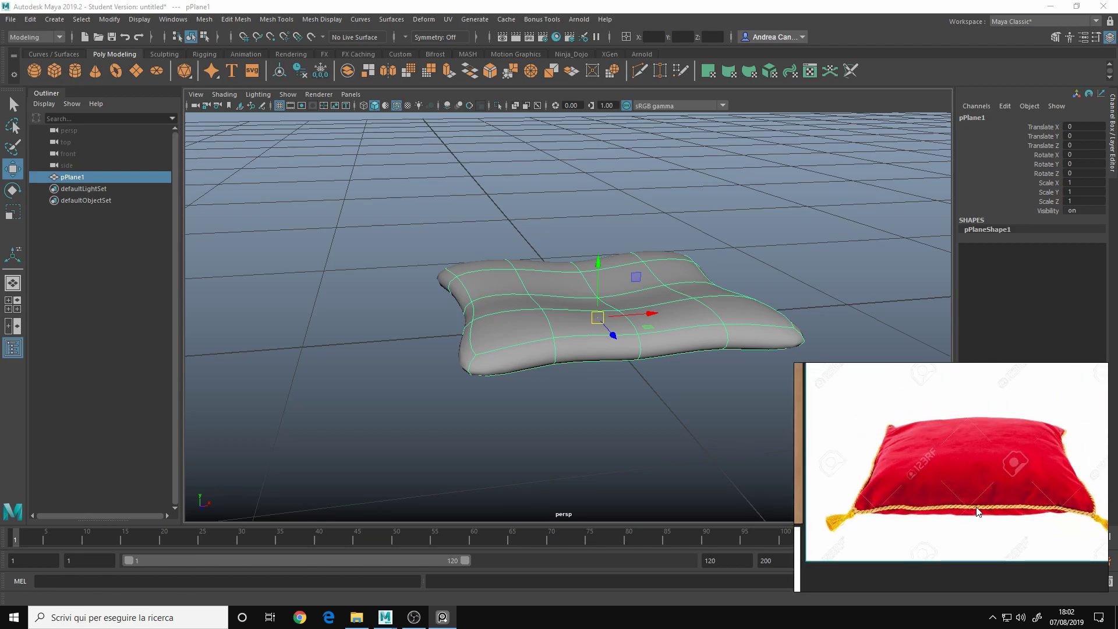
pyautogui.scroll(1, 977, 512)
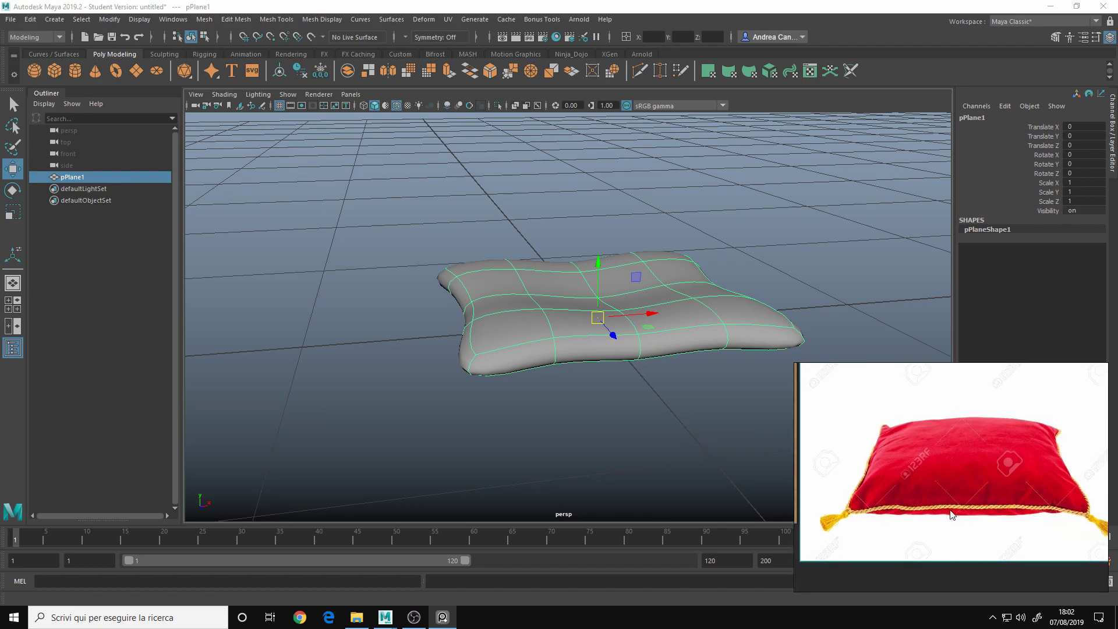
pyautogui.scroll(3, 952, 513)
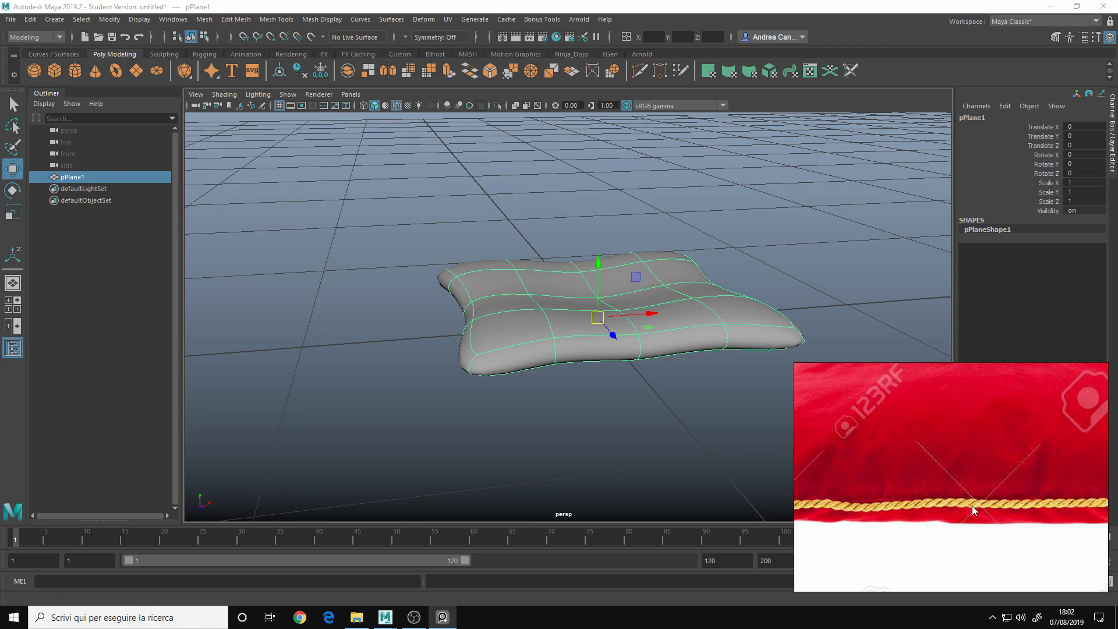
pyautogui.scroll(-4, 973, 506)
pyautogui.scroll(-2, 964, 508)
pyautogui.scroll(3, 965, 501)
pyautogui.scroll(-3, 962, 501)
pyautogui.moveTo(577, 317)
pyautogui.keyDown('alt'); pyautogui.mouseDown()
pyautogui.moveTo(544, 303)
pyautogui.moveTo(575, 305)
pyautogui.mouseUp(); pyautogui.keyUp('alt')
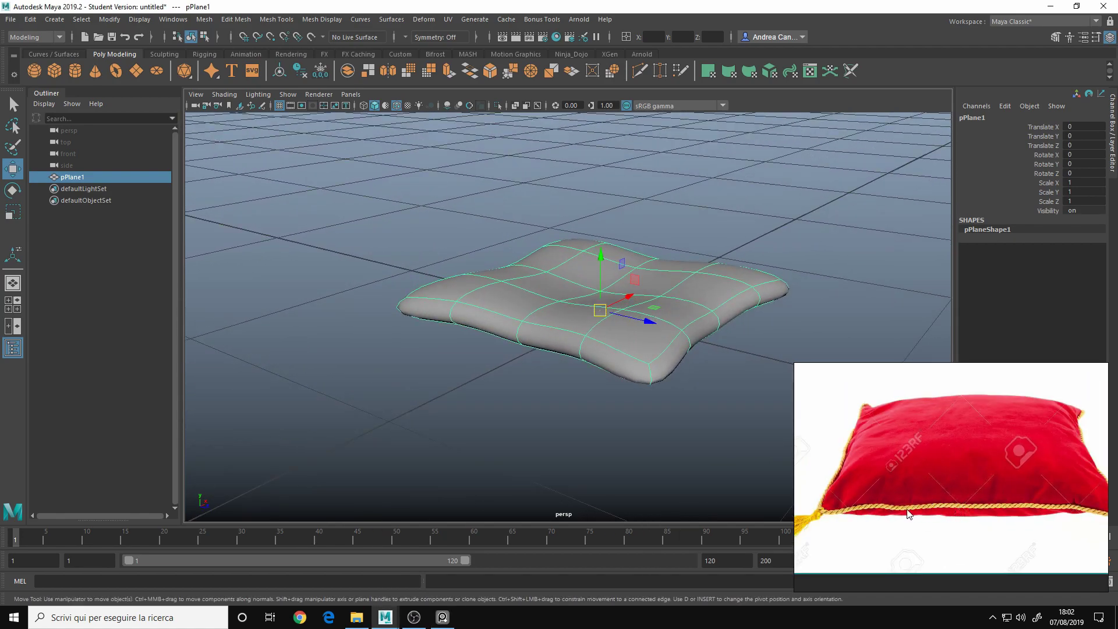
pyautogui.click(927, 498)
pyautogui.hotkey('ctrl', 'm')
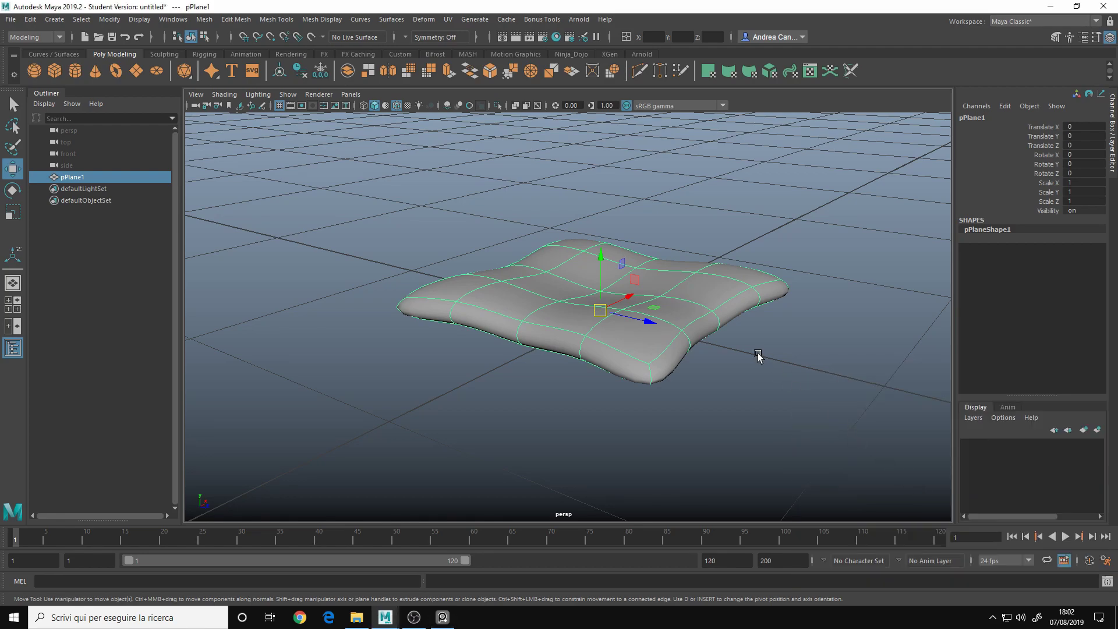
# - Inspect the cushion's corner and side faces in smoothed and unsmoothed display
pyautogui.keyDown('alt'); pyautogui.moveTo(751, 352); pyautogui.dragTo(664, 349); pyautogui.keyUp('alt')
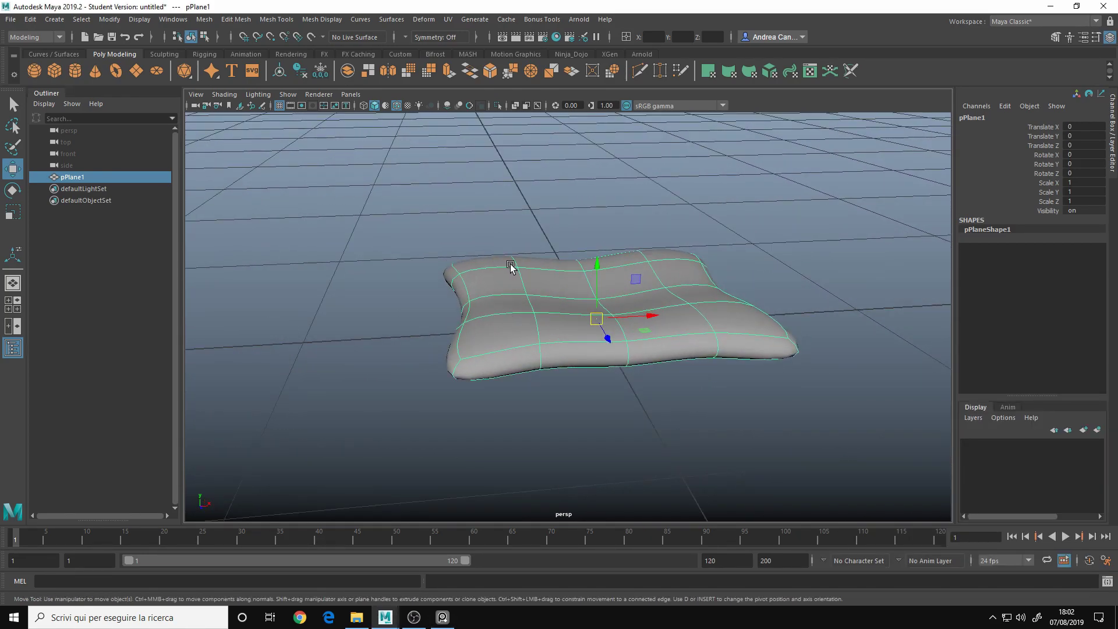
pyautogui.keyDown('alt'); pyautogui.moveTo(480, 297); pyautogui.dragTo(461, 272, button='middle'); pyautogui.keyUp('alt')
pyautogui.press('1')
pyautogui.keyDown('alt'); pyautogui.moveTo(461, 273); pyautogui.dragTo(384, 195); pyautogui.keyUp('alt')
pyautogui.press('3')
pyautogui.press('1')
pyautogui.moveTo(413, 216); pyautogui.dragTo(406, 172, button='right')
pyautogui.keyDown('alt'); pyautogui.moveTo(392, 258); pyautogui.dragTo(416, 250, button='middle'); pyautogui.keyUp('alt')
pyautogui.keyDown('alt'); pyautogui.moveTo(416, 249); pyautogui.dragTo(572, 245, button='right'); pyautogui.keyUp('alt')
# - Select the vertical edge at the cushion's front corner and split its edge ring to add a loop around the sides
pyautogui.click(432, 304)
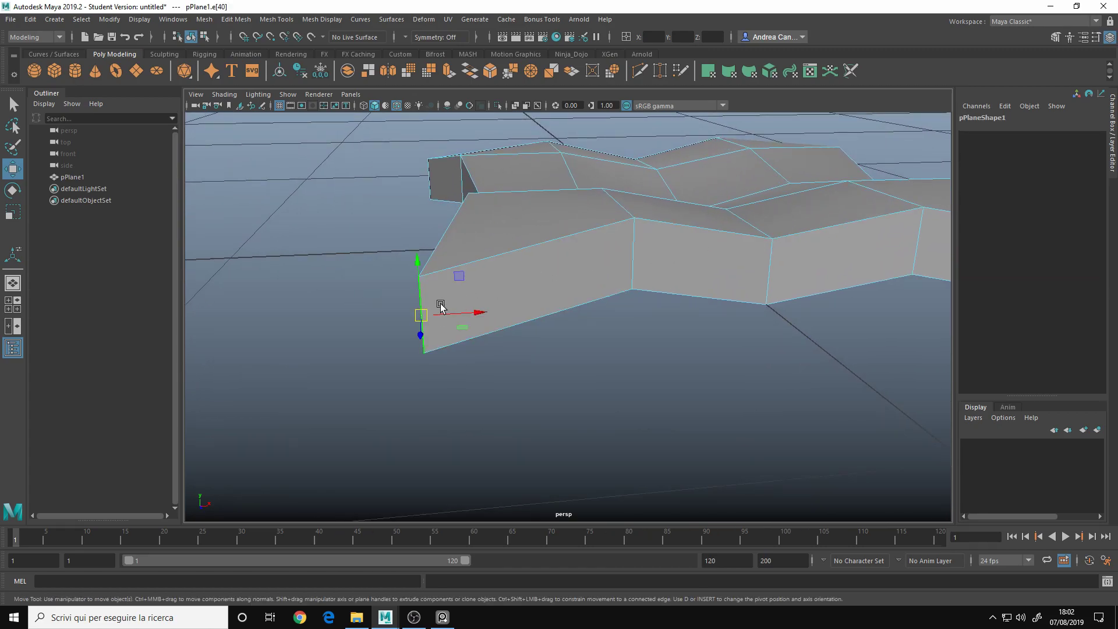
pyautogui.click(377, 268)
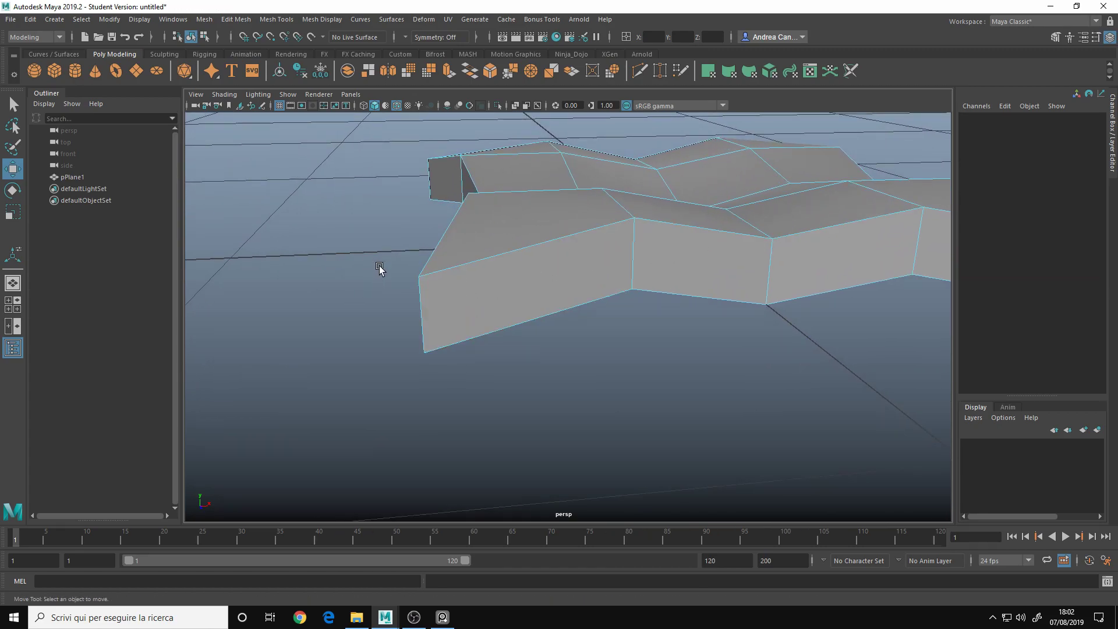
pyautogui.click(420, 308)
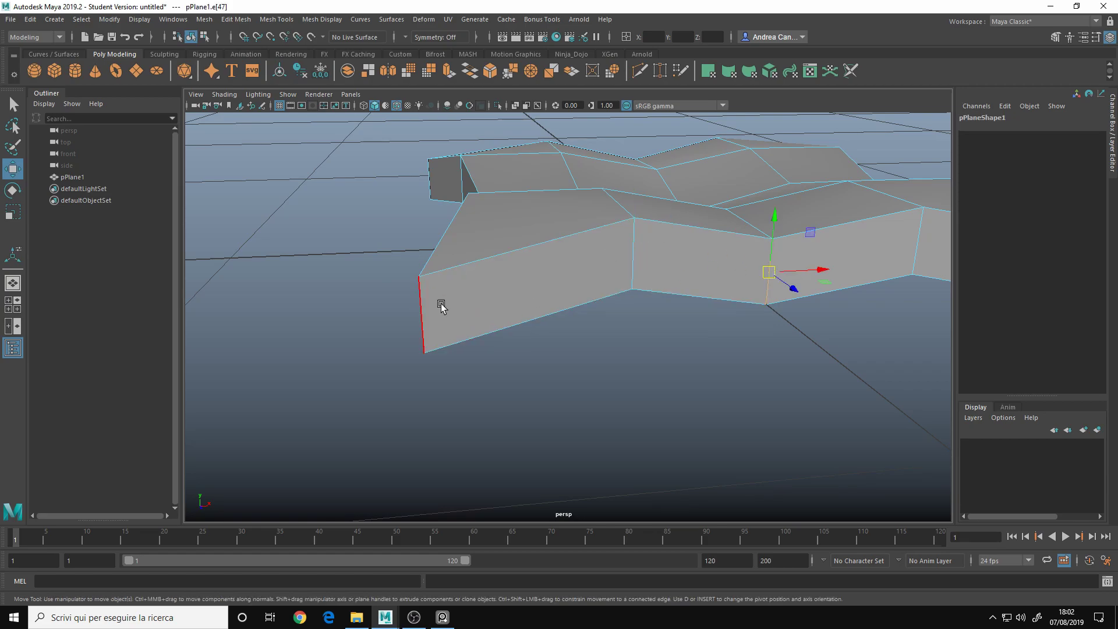
pyautogui.keyDown('alt'); pyautogui.moveTo(337, 339); pyautogui.dragTo(362, 327); pyautogui.keyUp('alt')
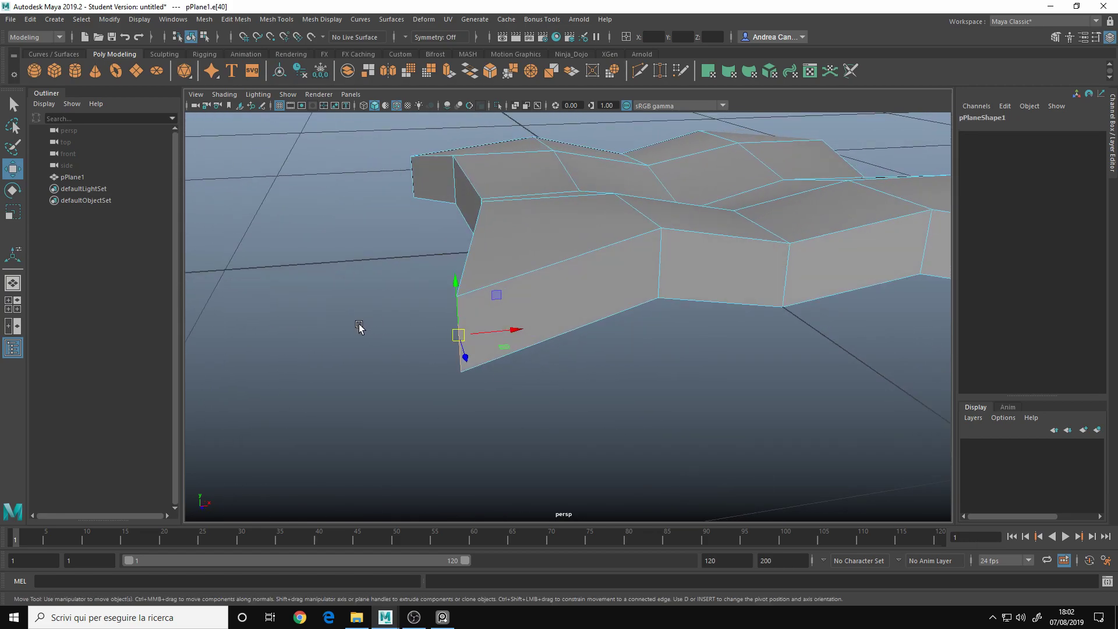
pyautogui.keyDown('ctrl'); pyautogui.rightClick(399, 214); pyautogui.keyUp('ctrl')
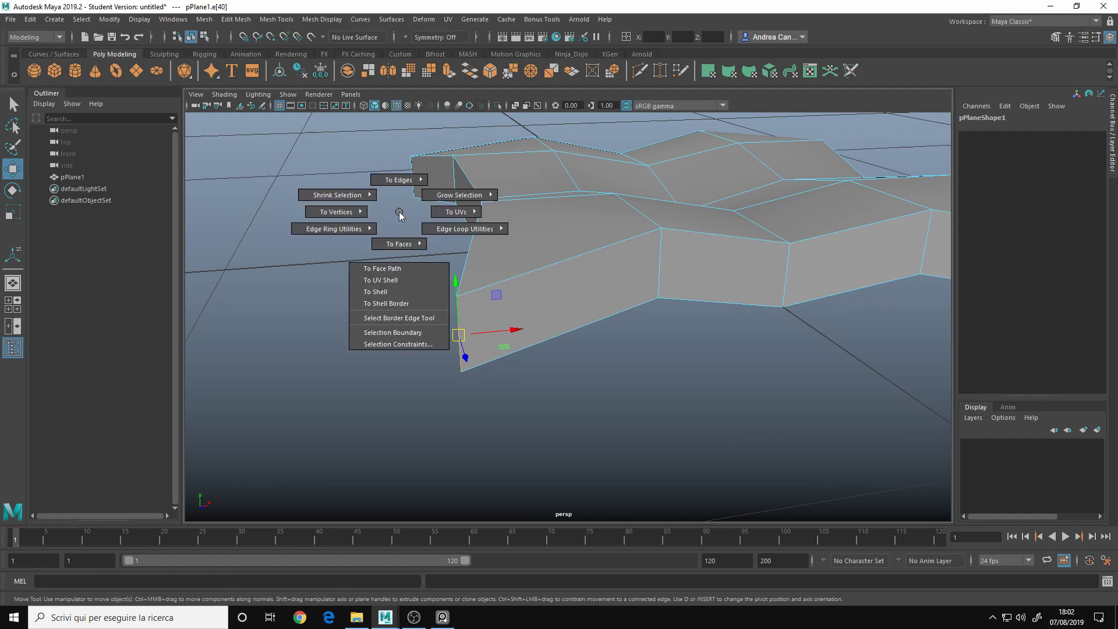
pyautogui.moveTo(365, 227)
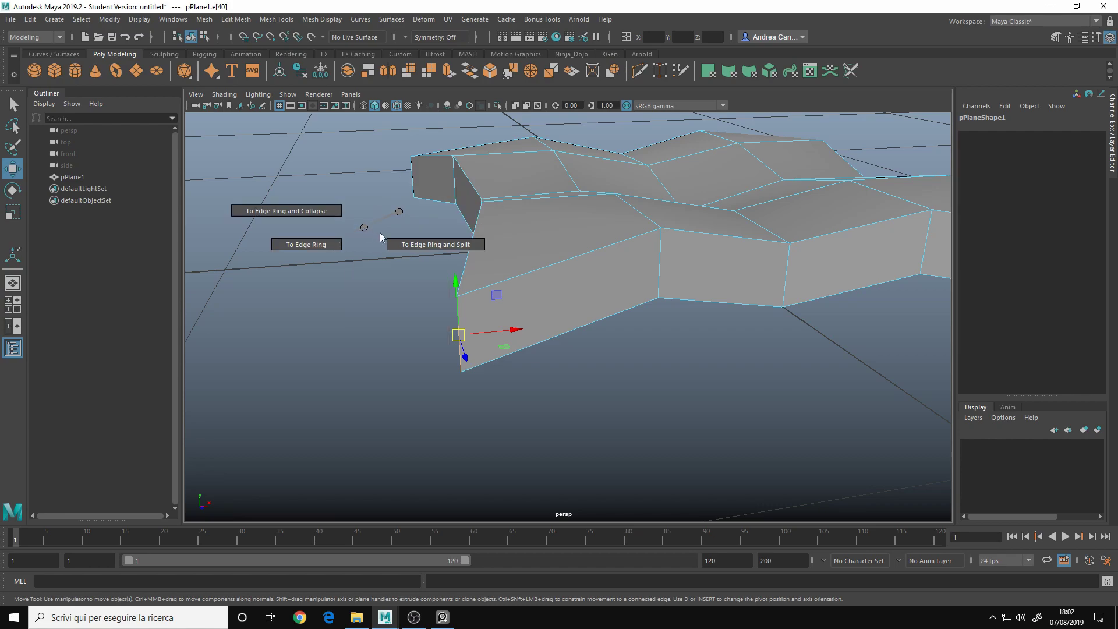
pyautogui.click(408, 245)
# - Check the added side edge loop in smoothed and unsmoothed display, leaving the cushion smoothed and deselected
pyautogui.moveTo(592, 202); pyautogui.dragTo(648, 198, button='right')
pyautogui.press('3')
pyautogui.press('1')
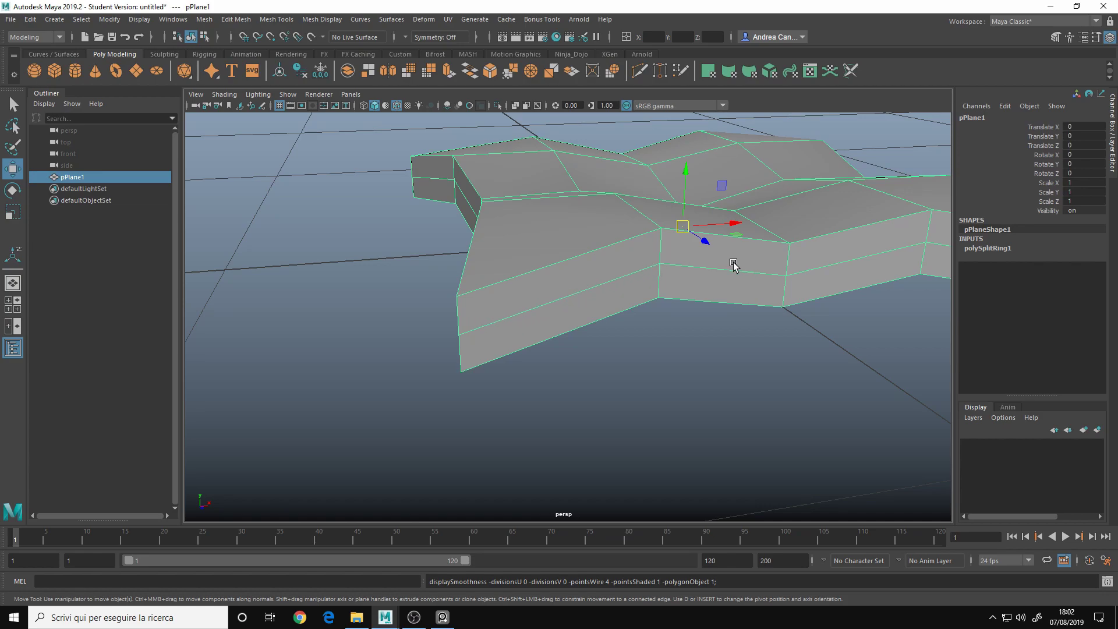
pyautogui.keyDown('alt'); pyautogui.moveTo(563, 298); pyautogui.dragTo(638, 284); pyautogui.keyUp('alt')
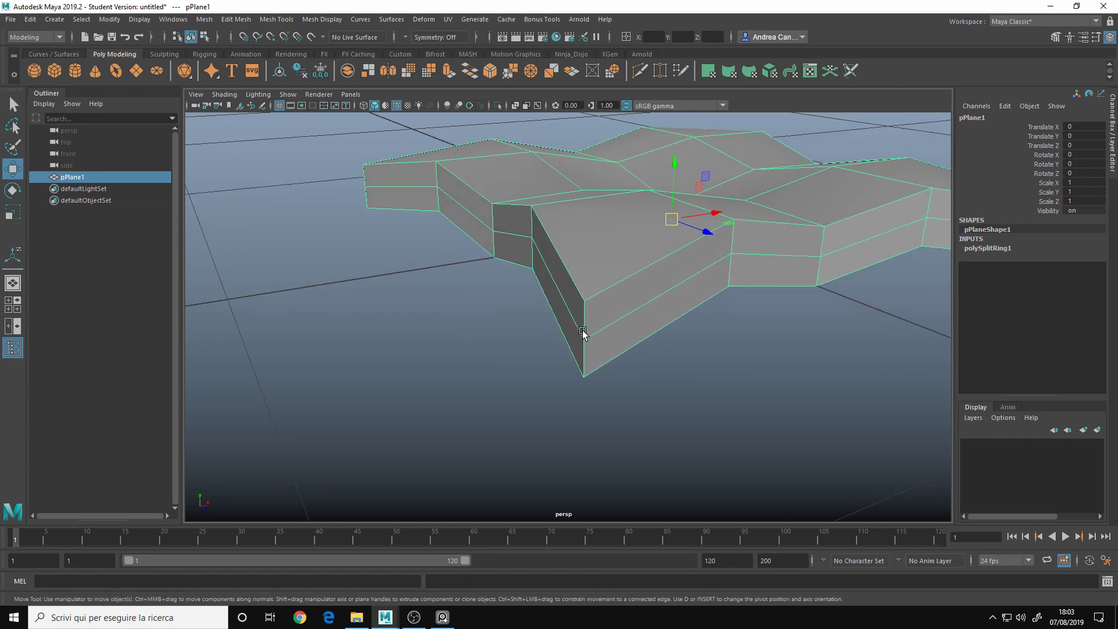
pyautogui.press('3')
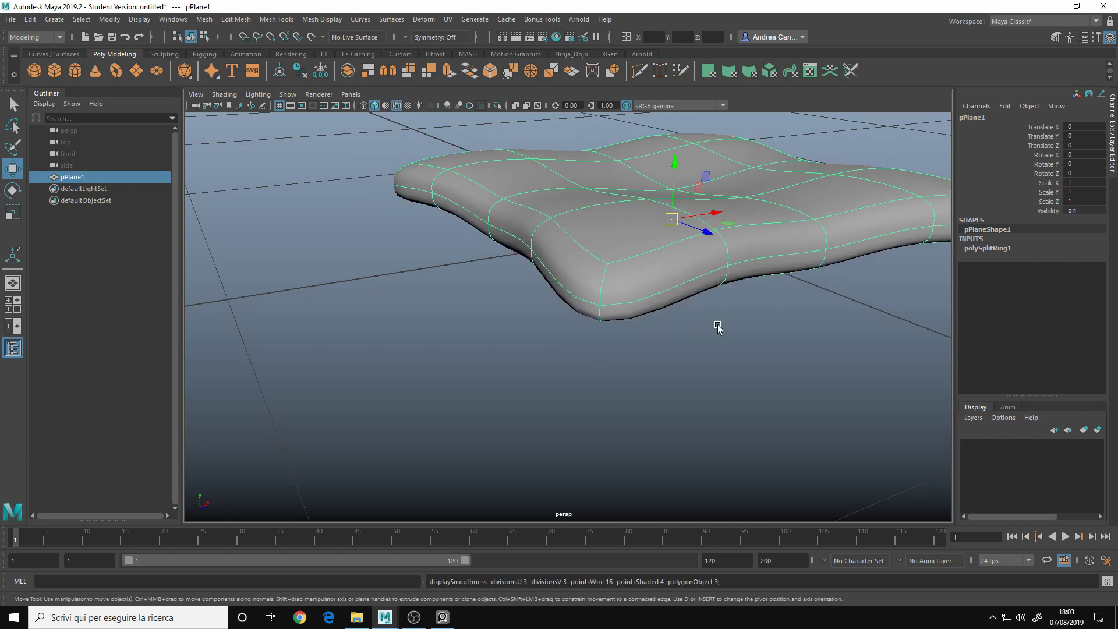
pyautogui.click(718, 326)
pyautogui.keyDown('alt'); pyautogui.moveTo(718, 326); pyautogui.dragTo(683, 343); pyautogui.keyUp('alt')
pyautogui.keyDown('alt'); pyautogui.moveTo(683, 342); pyautogui.dragTo(586, 285, button='right'); pyautogui.keyUp('alt')
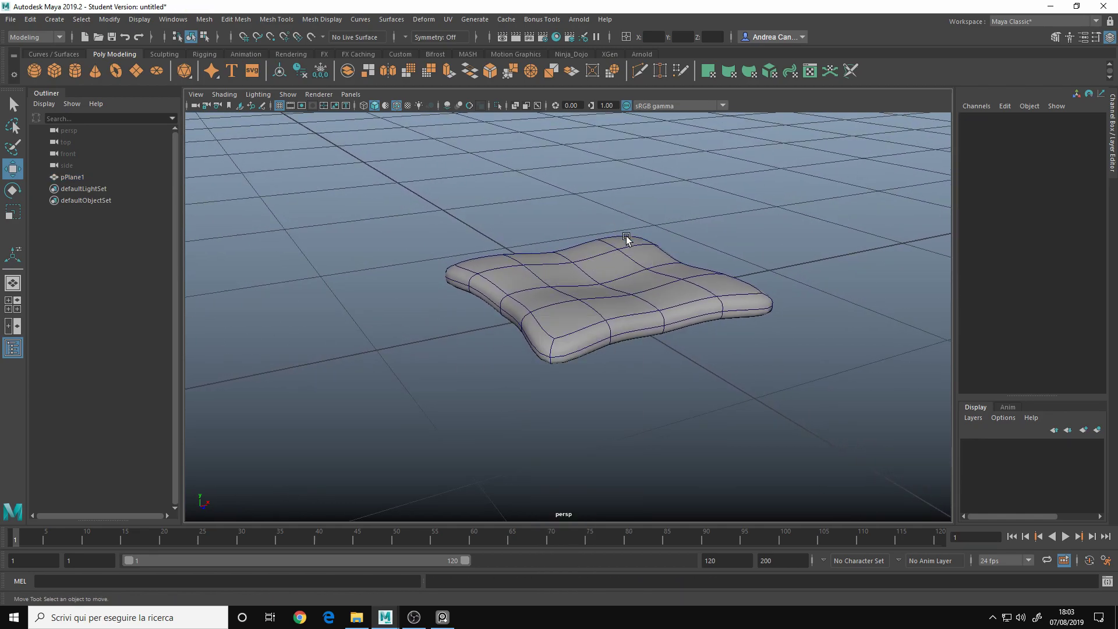
# - Create a polygon cylinder at the cushion's centre and set its radius to 0.01
pyautogui.click(75, 70)
pyautogui.keyDown('alt'); pyautogui.moveTo(716, 212); pyautogui.dragTo(420, 277, button='right'); pyautogui.keyUp('alt')
pyautogui.click(984, 248)
pyautogui.click(1090, 257)
pyautogui.write('0.1')
pyautogui.press('Return')
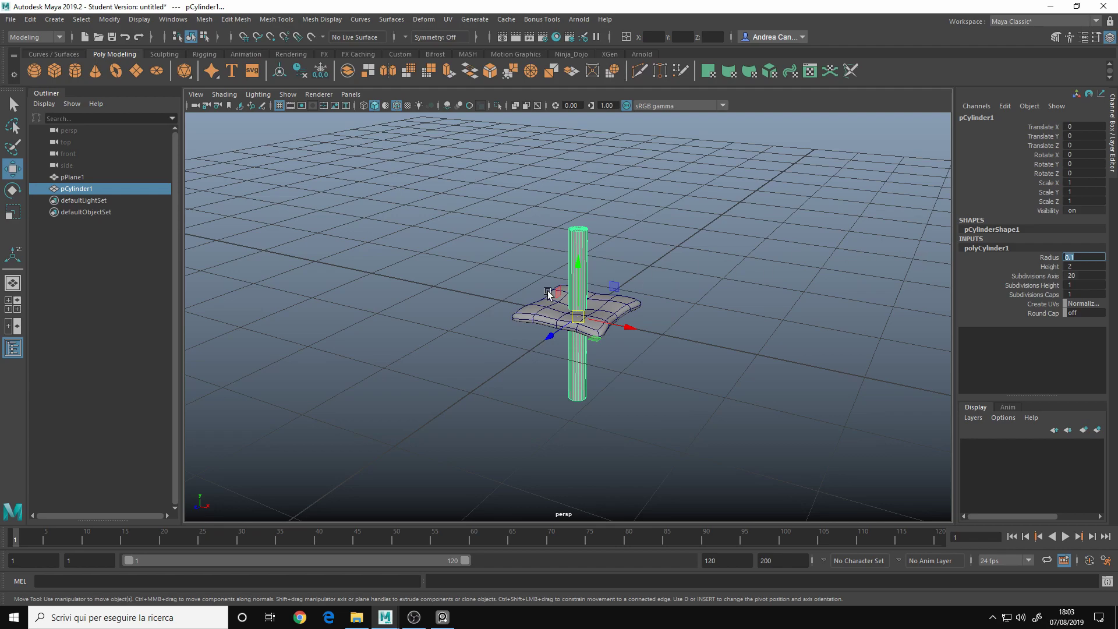
pyautogui.keyDown('alt'); pyautogui.moveTo(904, 260); pyautogui.dragTo(952, 291, button='right'); pyautogui.keyUp('alt')
pyautogui.click(1088, 260)
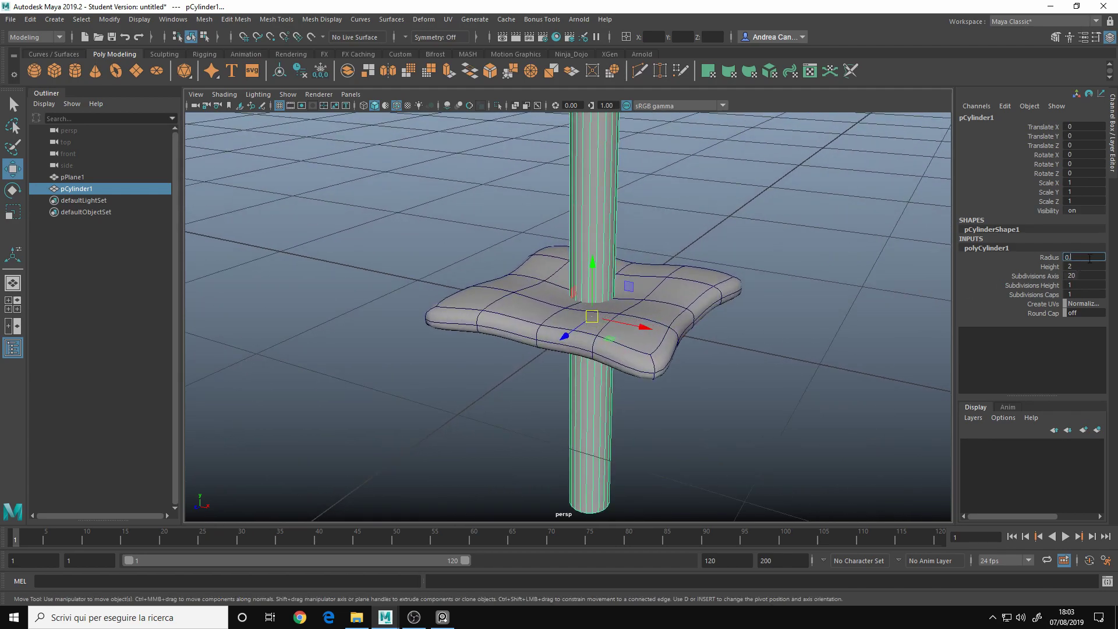
pyautogui.write('0.01')
pyautogui.press('Return')
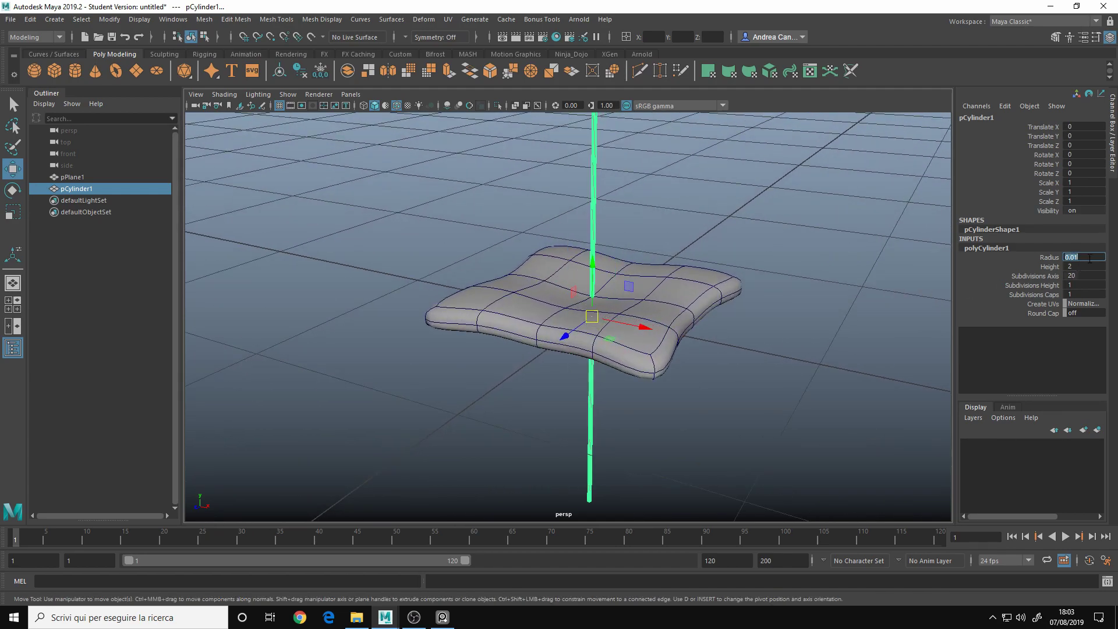
# - Turn off wireframe on shaded objects and inspect the thin cylinder's proportions against the cushion
pyautogui.keyDown('alt'); pyautogui.moveTo(675, 250); pyautogui.dragTo(724, 245); pyautogui.keyUp('alt')
pyautogui.click(724, 245)
pyautogui.moveTo(626, 181)
pyautogui.keyDown('alt'); pyautogui.mouseDown(button='middle')
pyautogui.moveTo(606, 267)
pyautogui.moveTo(573, 250)
pyautogui.mouseUp(button='middle'); pyautogui.keyUp('alt')
pyautogui.scroll(2, 607, 267)
pyautogui.click(398, 105)
pyautogui.keyDown('alt'); pyautogui.moveTo(573, 250); pyautogui.dragTo(575, 298, button='right'); pyautogui.keyUp('alt')
pyautogui.moveTo(576, 298)
pyautogui.keyDown('alt'); pyautogui.mouseDown()
pyautogui.moveTo(598, 290)
pyautogui.moveTo(629, 303)
pyautogui.moveTo(557, 310)
pyautogui.moveTo(577, 282)
pyautogui.mouseUp(); pyautogui.keyUp('alt')
pyautogui.click(576, 282)
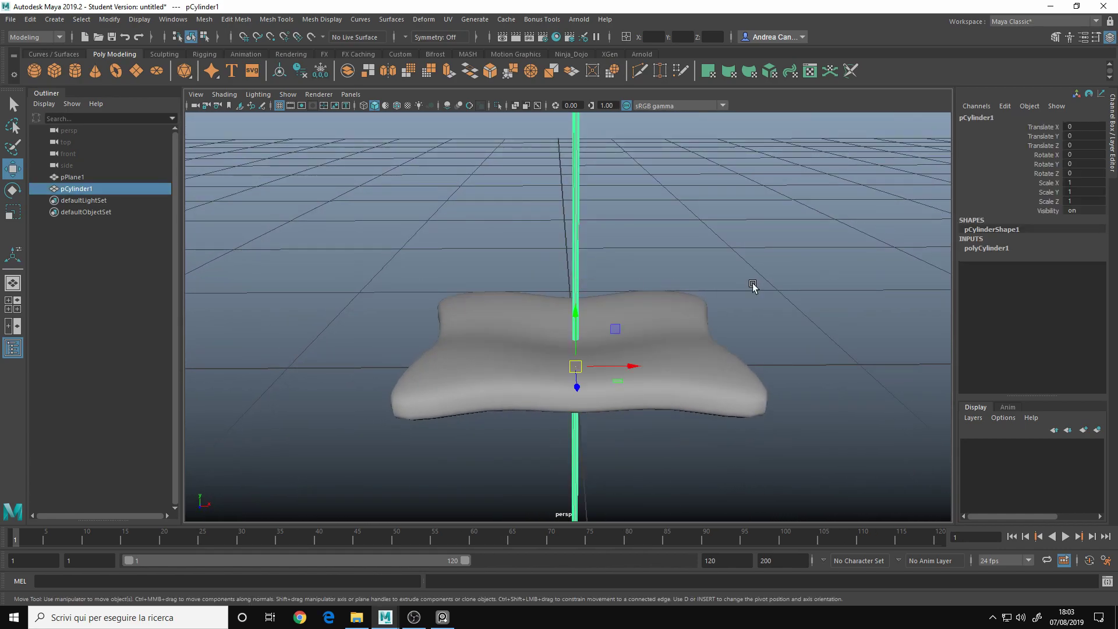
# - Set the thin cylinder's height to 10
pyautogui.click(999, 250)
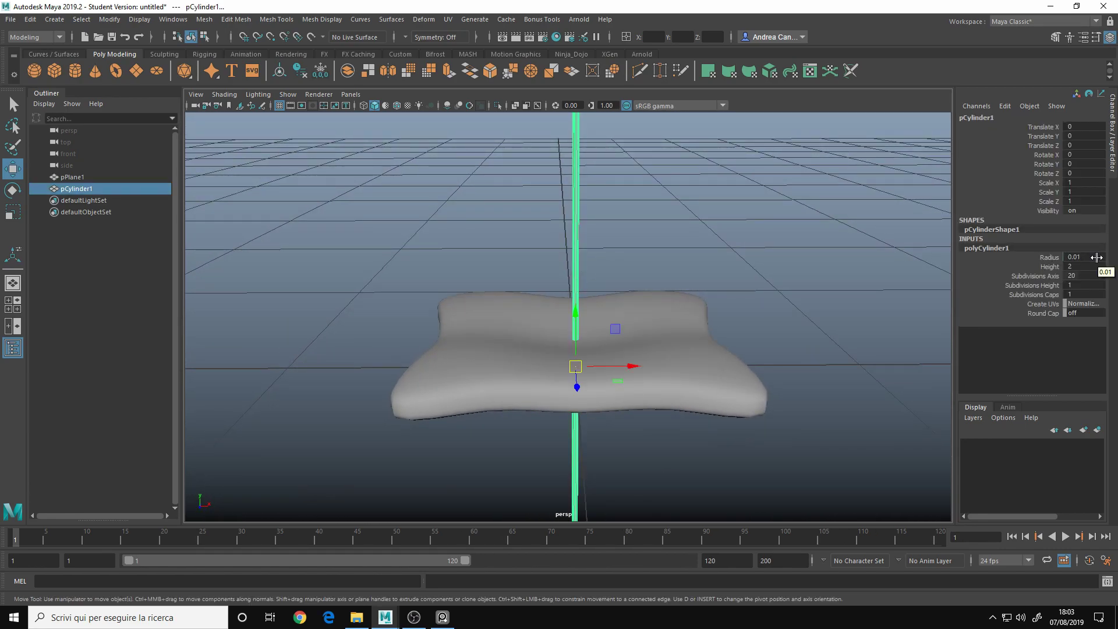
pyautogui.click(757, 222)
pyautogui.keyDown('alt'); pyautogui.moveTo(757, 222); pyautogui.dragTo(718, 250); pyautogui.keyUp('alt')
pyautogui.keyDown('alt'); pyautogui.moveTo(604, 359); pyautogui.dragTo(620, 333); pyautogui.keyUp('alt')
pyautogui.click(610, 274)
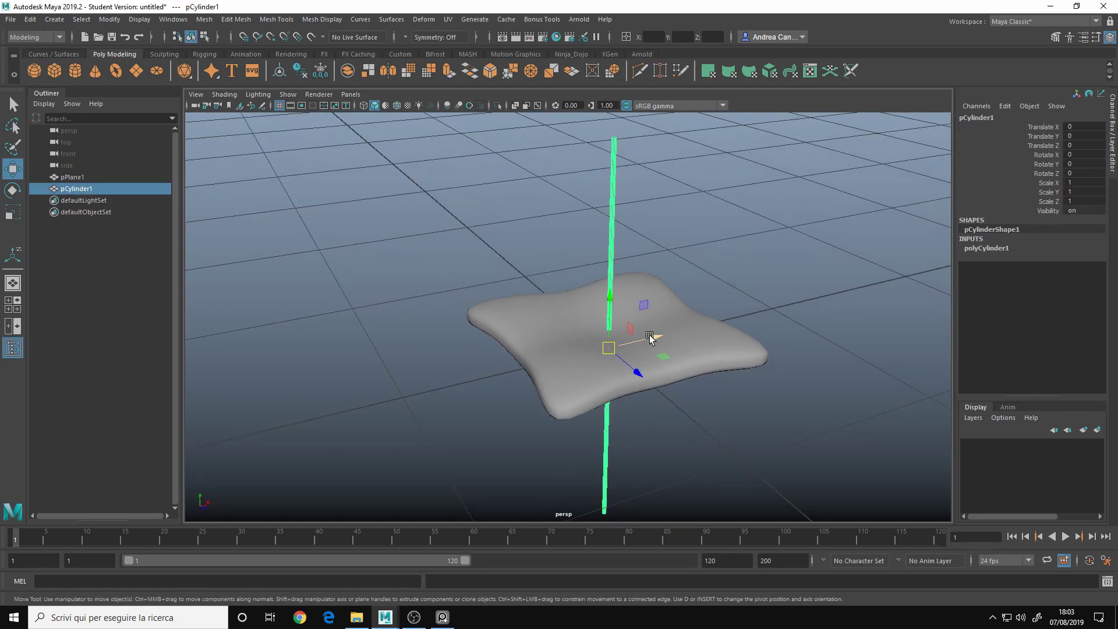
pyautogui.click(987, 248)
pyautogui.click(1075, 267)
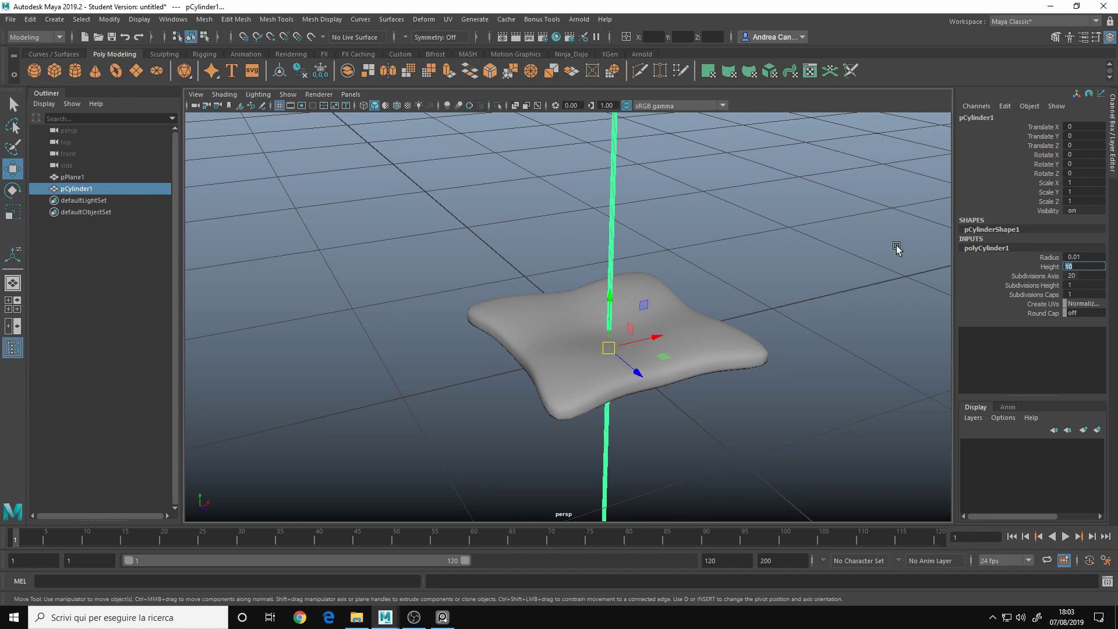
# - Set the thin cylinder's height to 8 and its height subdivisions to 10
pyautogui.keyDown('alt'); pyautogui.moveTo(897, 250); pyautogui.dragTo(977, 290, button='right'); pyautogui.keyUp('alt')
pyautogui.keyDown('alt'); pyautogui.moveTo(561, 295); pyautogui.dragTo(1073, 277, button='right'); pyautogui.keyUp('alt')
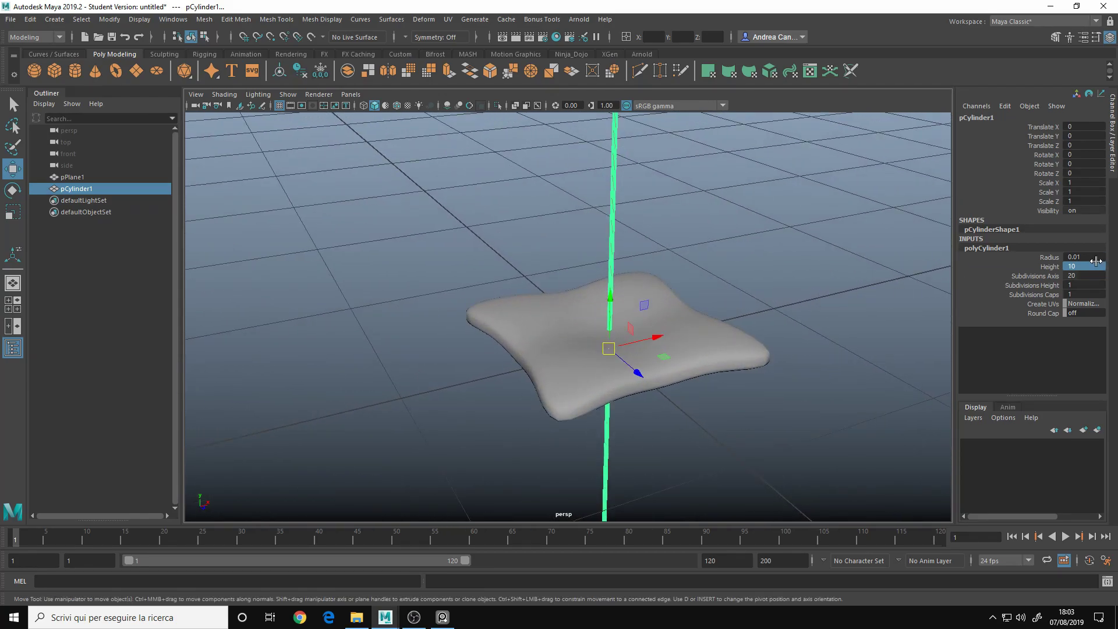
pyautogui.click(1094, 265)
pyautogui.press('Return')
pyautogui.keyDown('alt'); pyautogui.moveTo(610, 232); pyautogui.dragTo(722, 302, button='right'); pyautogui.keyUp('alt')
pyautogui.click(1102, 286)
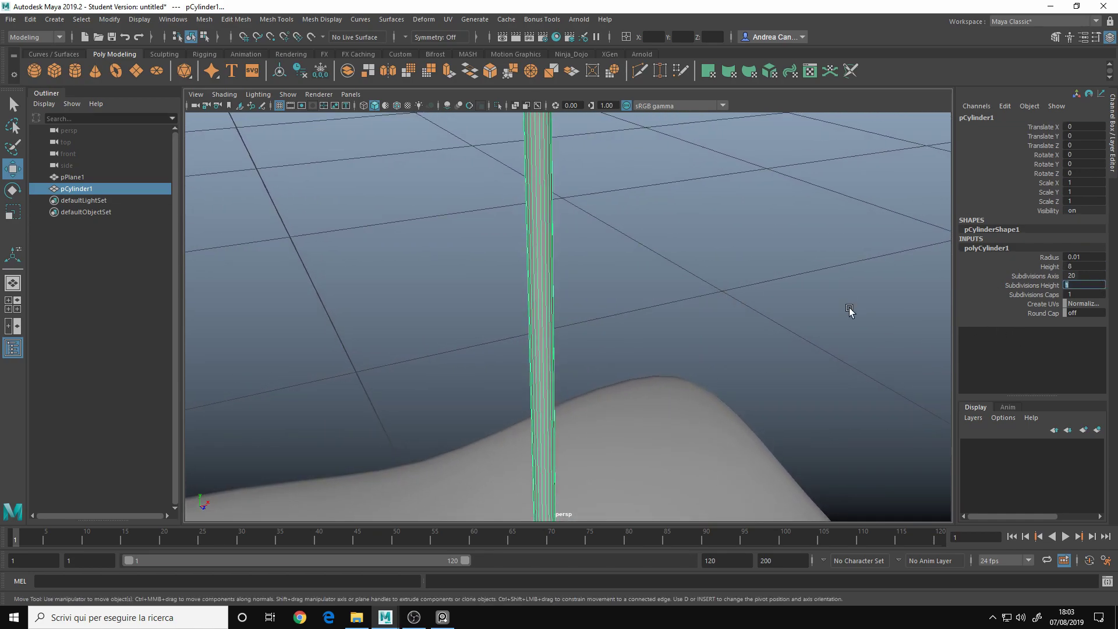
pyautogui.keyDown('alt'); pyautogui.moveTo(821, 285); pyautogui.dragTo(526, 286, button='right'); pyautogui.keyUp('alt')
pyautogui.keyDown('alt'); pyautogui.moveTo(595, 266); pyautogui.dragTo(617, 236, button='middle'); pyautogui.keyUp('alt')
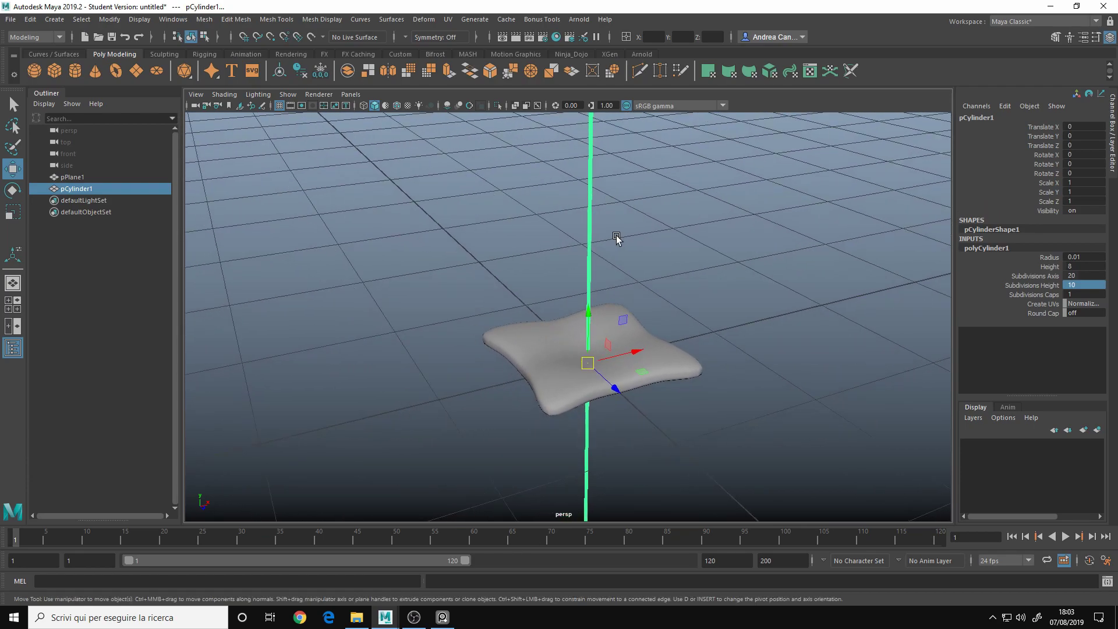
# - Convert the edge loop running around the middle of the cushion's side into a curve with Polygon Edges to Curve
pyautogui.keyDown('alt'); pyautogui.moveTo(517, 306); pyautogui.dragTo(554, 202, button='middle'); pyautogui.keyUp('alt')
pyautogui.keyDown('alt'); pyautogui.moveTo(554, 202); pyautogui.dragTo(613, 229, button='right'); pyautogui.keyUp('alt')
pyautogui.click(607, 228)
pyautogui.keyDown('alt'); pyautogui.moveTo(575, 245); pyautogui.dragTo(481, 316, button='middle'); pyautogui.keyUp('alt')
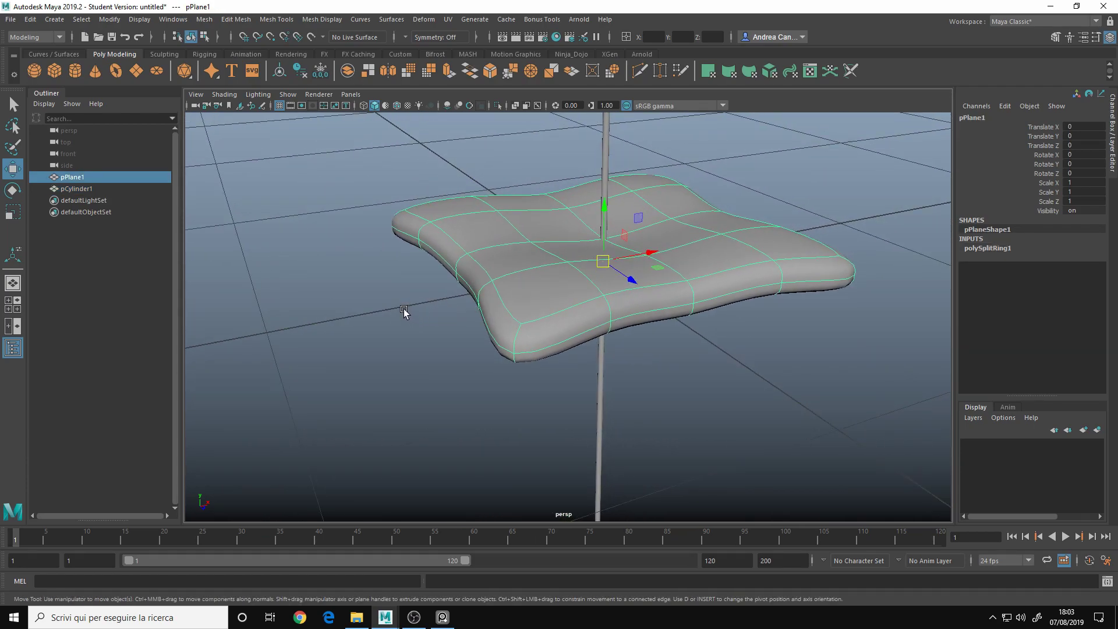
pyautogui.keyDown('alt'); pyautogui.moveTo(405, 312); pyautogui.dragTo(413, 274, button='middle'); pyautogui.keyUp('alt')
pyautogui.keyDown('alt'); pyautogui.moveTo(413, 273); pyautogui.dragTo(487, 286, button='right'); pyautogui.keyUp('alt')
pyautogui.moveTo(385, 256); pyautogui.dragTo(384, 225, button='right')
pyautogui.doubleClick(573, 310)
pyautogui.keyDown('alt'); pyautogui.moveTo(583, 341); pyautogui.dragTo(569, 329); pyautogui.keyUp('alt')
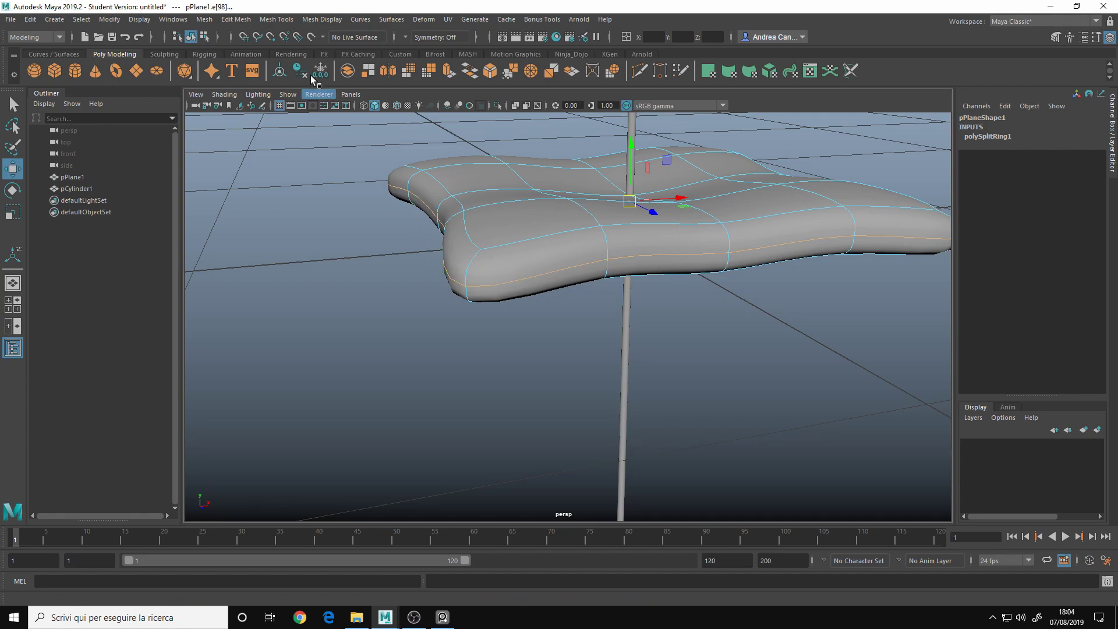
pyautogui.click(112, 19)
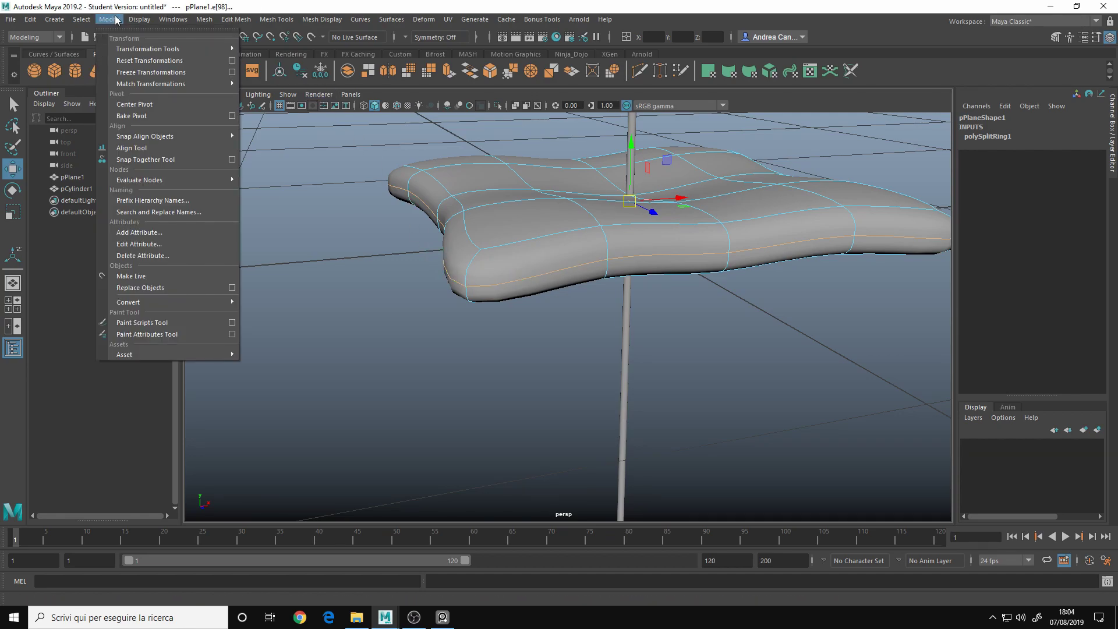
pyautogui.moveTo(159, 303)
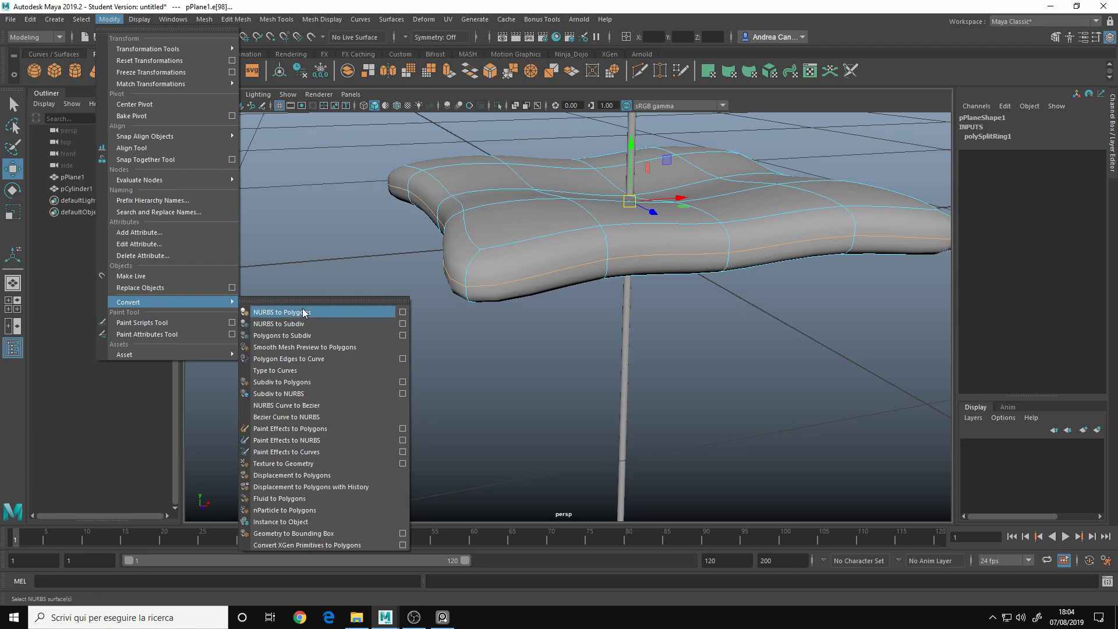
pyautogui.click(333, 358)
pyautogui.keyDown('alt'); pyautogui.moveTo(487, 259); pyautogui.dragTo(484, 320); pyautogui.keyUp('alt')
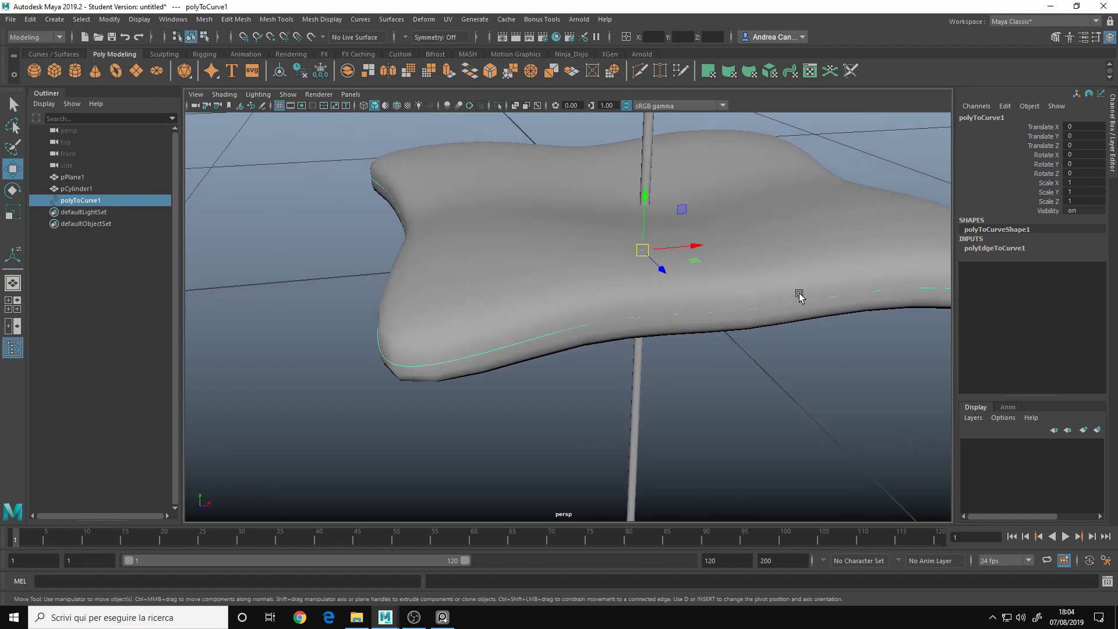
pyautogui.keyDown('alt'); pyautogui.moveTo(583, 312); pyautogui.dragTo(596, 239, button='right'); pyautogui.keyUp('alt')
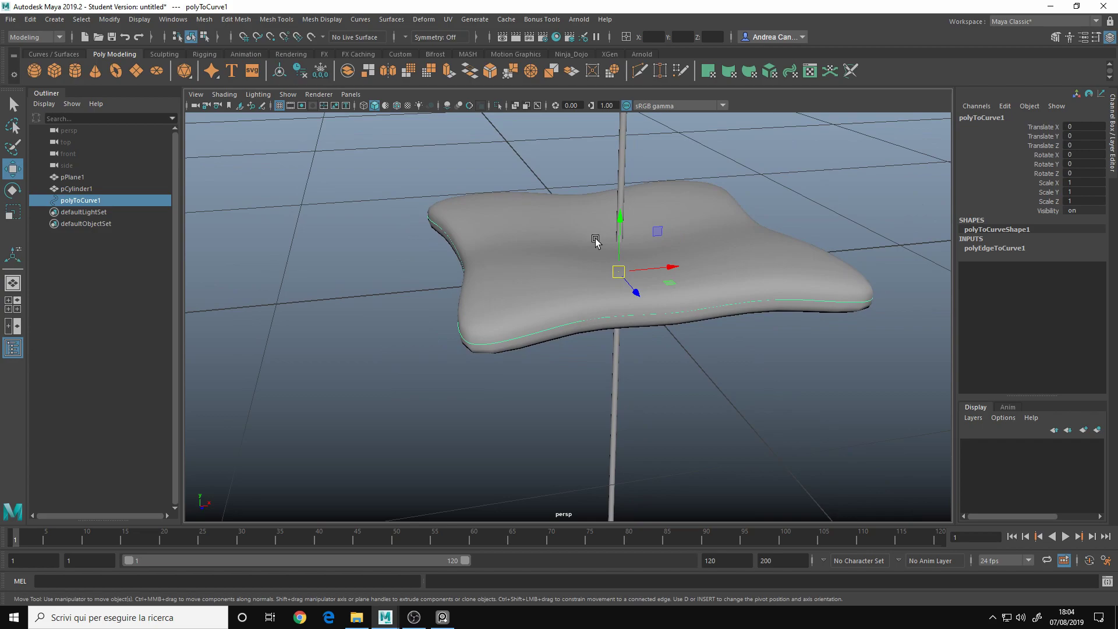
# - Select the thin cylinder together with the cushion's edge curve and apply a Curve Warp deformer
pyautogui.click(624, 143)
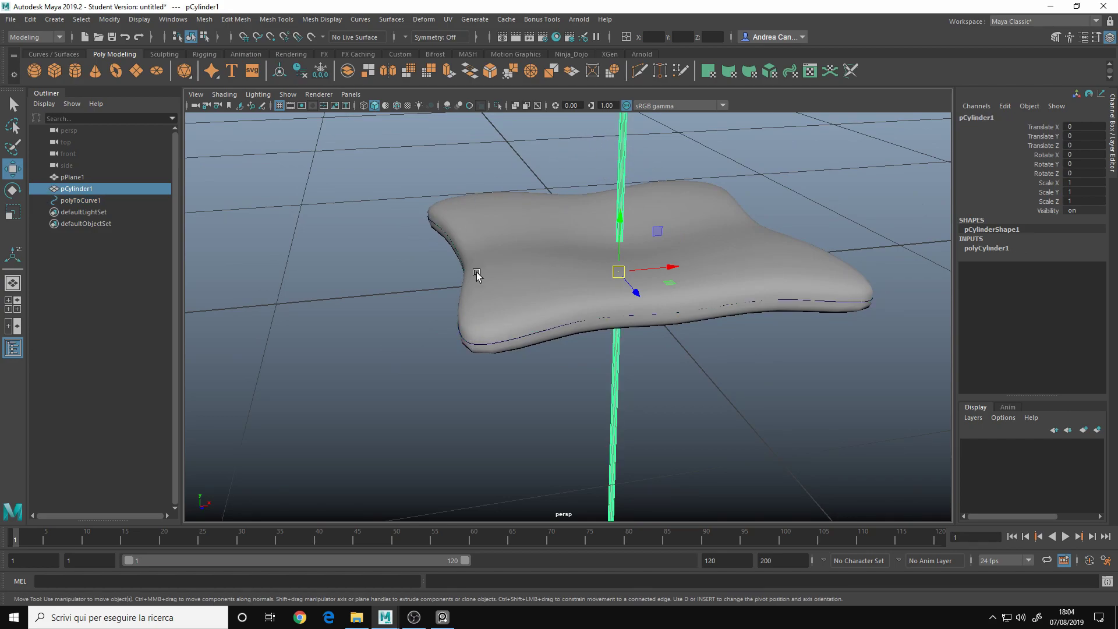
pyautogui.keyDown('alt'); pyautogui.moveTo(444, 349); pyautogui.dragTo(532, 352, button='right'); pyautogui.keyUp('alt')
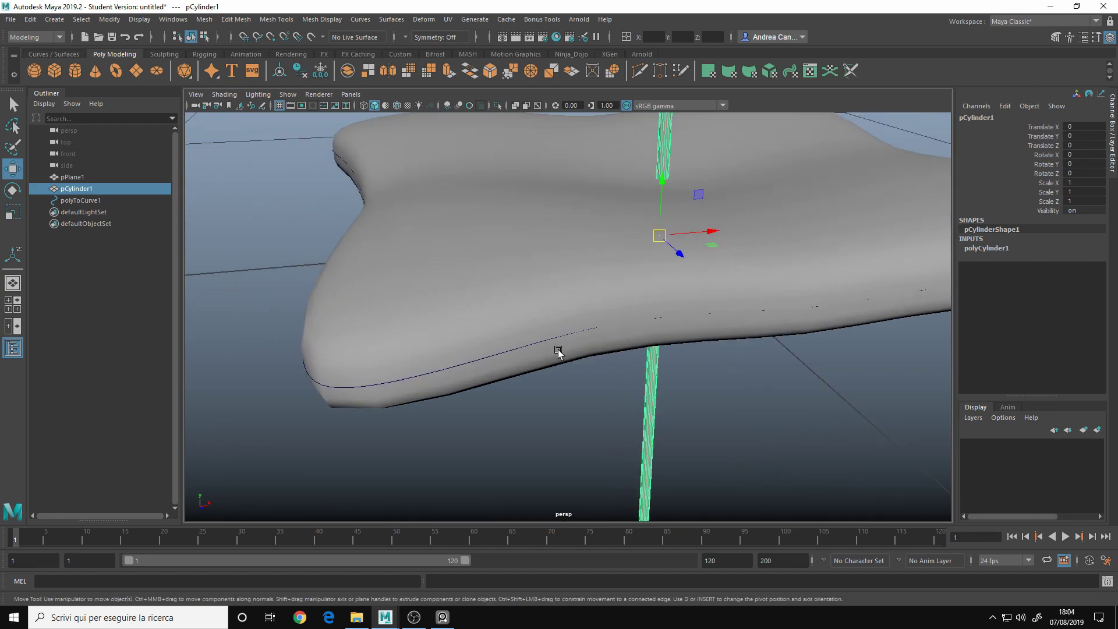
pyautogui.click(385, 386)
pyautogui.keyDown('alt'); pyautogui.moveTo(385, 386); pyautogui.dragTo(354, 384, button='right'); pyautogui.keyUp('alt')
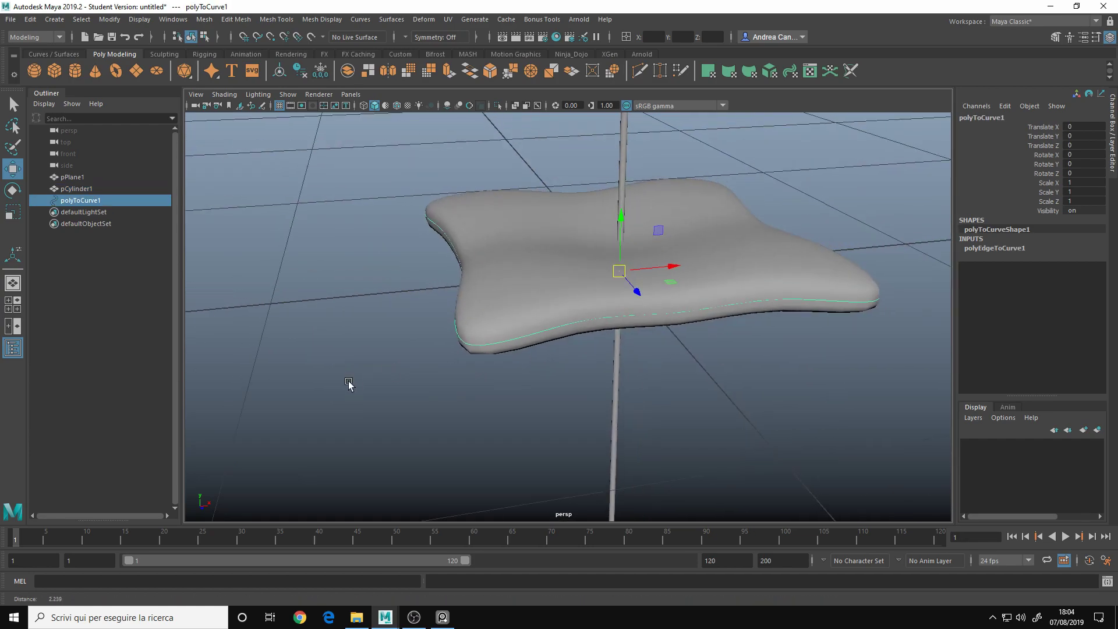
pyautogui.click(623, 157)
pyautogui.keyDown('alt'); pyautogui.moveTo(500, 257); pyautogui.dragTo(536, 312, button='right'); pyautogui.keyUp('alt')
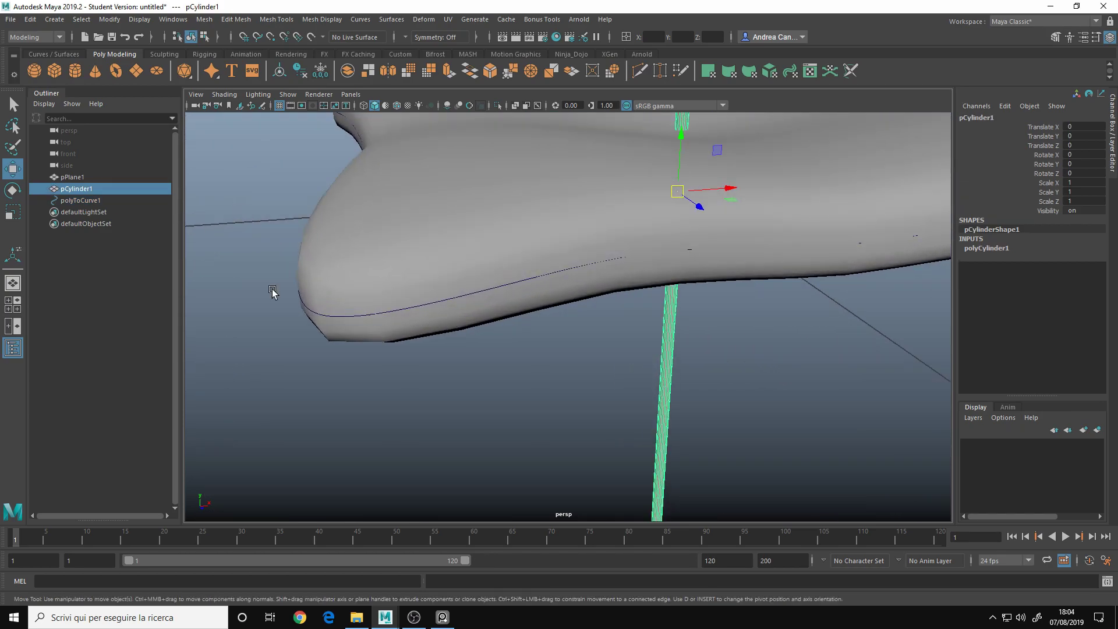
pyautogui.keyDown('ctrl'); pyautogui.click(106, 199); pyautogui.keyUp('ctrl')
pyautogui.keyDown('alt'); pyautogui.moveTo(584, 254); pyautogui.dragTo(485, 263, button='right'); pyautogui.keyUp('alt')
pyautogui.keyDown('alt'); pyautogui.moveTo(484, 262); pyautogui.dragTo(486, 289, button='middle'); pyautogui.keyUp('alt')
pyautogui.keyDown('alt'); pyautogui.moveTo(487, 291); pyautogui.dragTo(379, 225, button='right'); pyautogui.keyUp('alt')
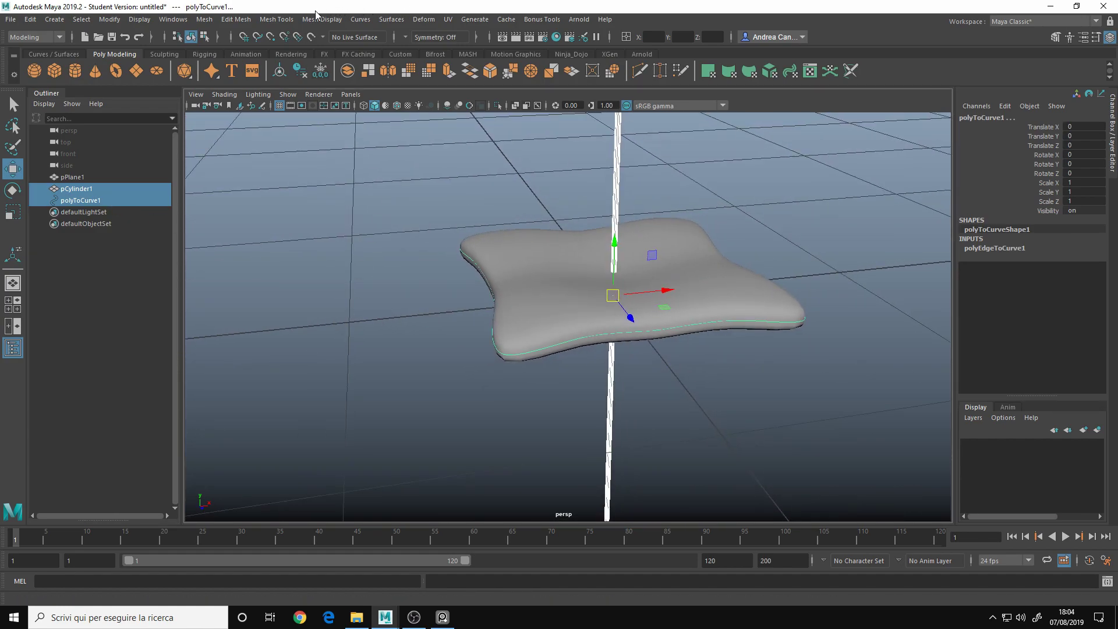
pyautogui.click(433, 20)
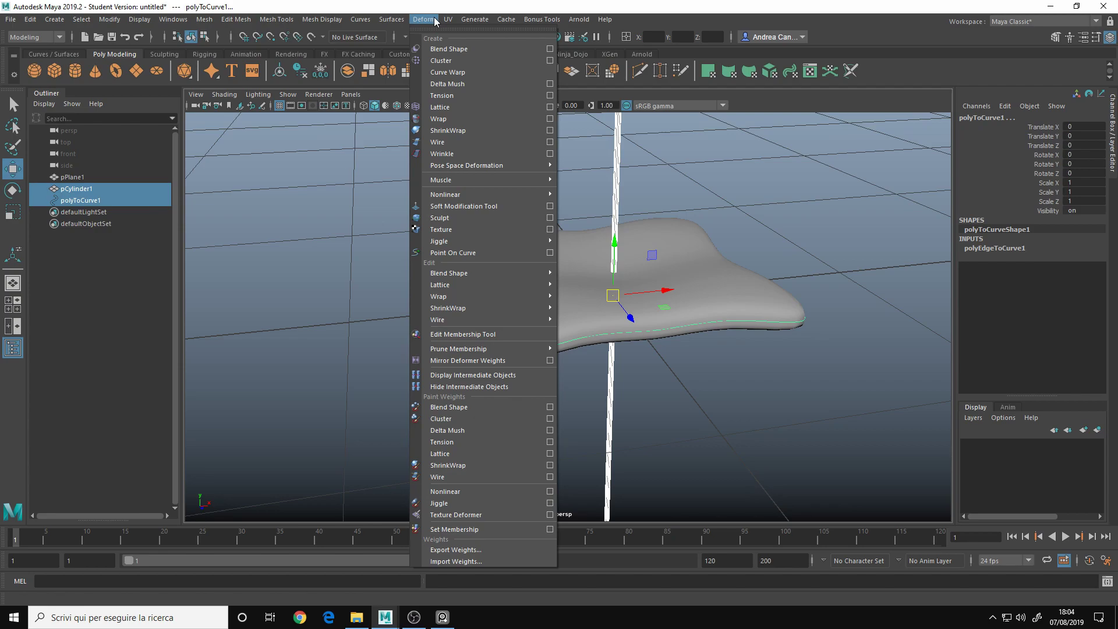
pyautogui.click(450, 72)
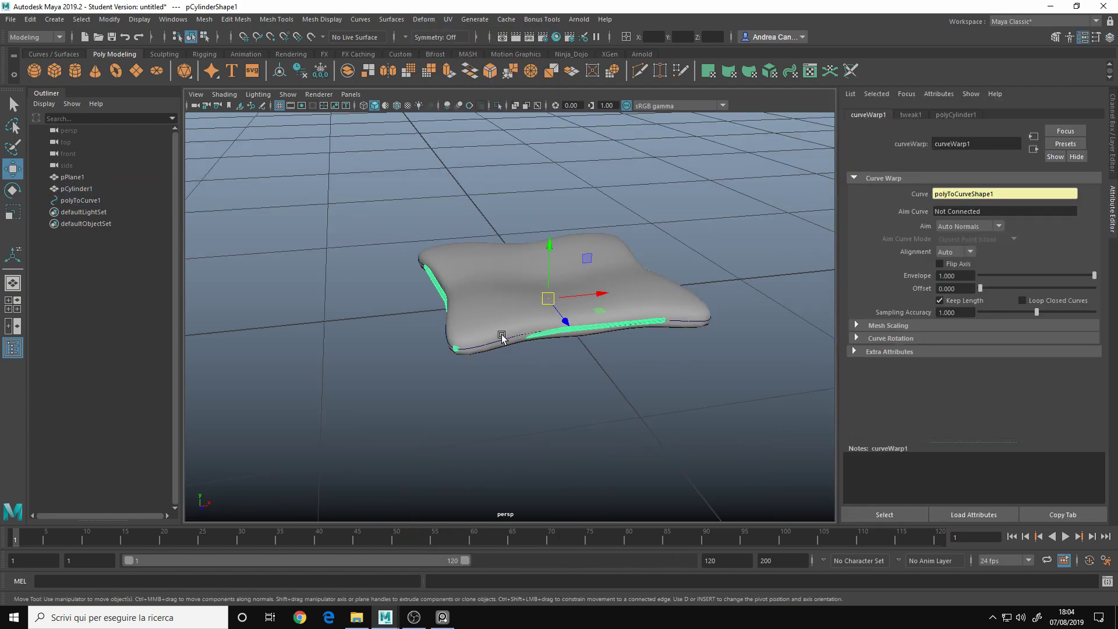
# - Increase the warped cylinder's height subdivisions to 19 and display the scene in wireframe
pyautogui.scroll(6, 494, 336)
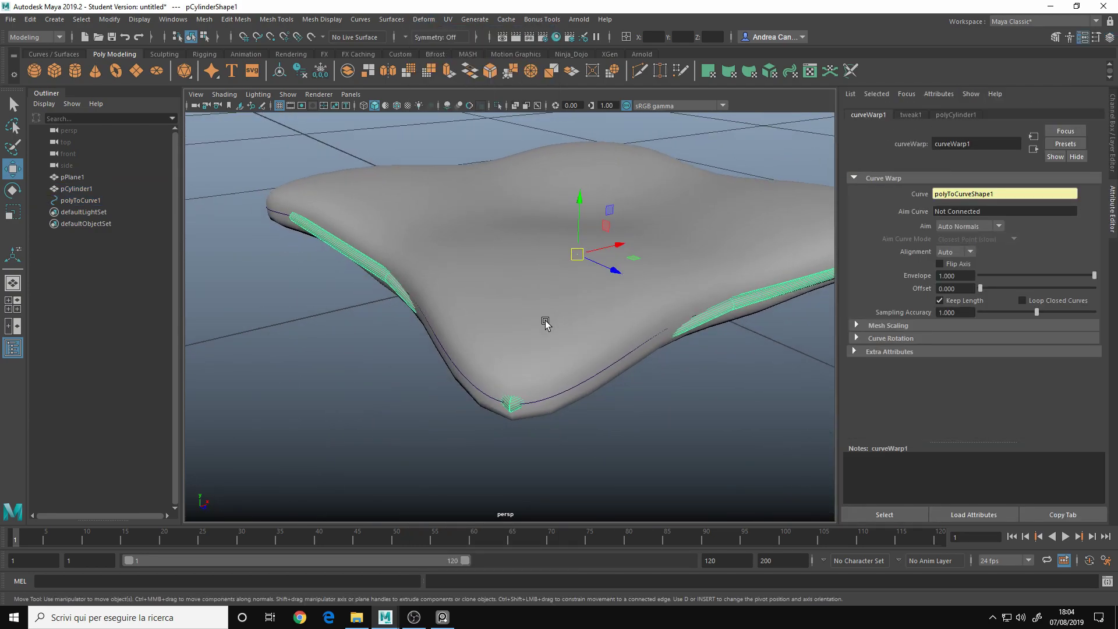
pyautogui.press('4')
pyautogui.press('5')
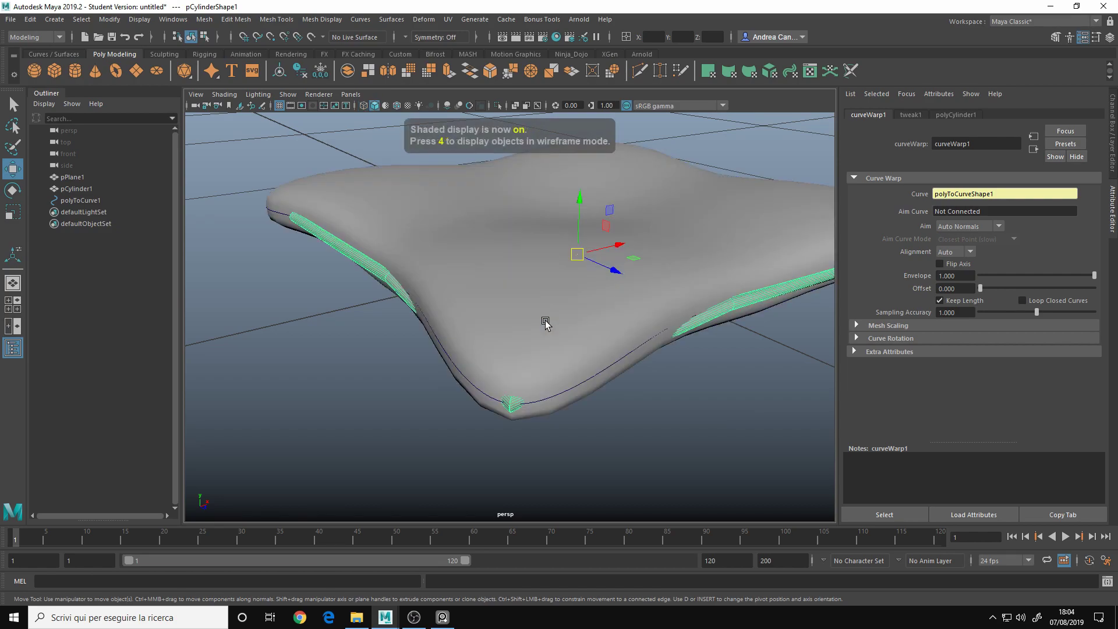
pyautogui.click(745, 307)
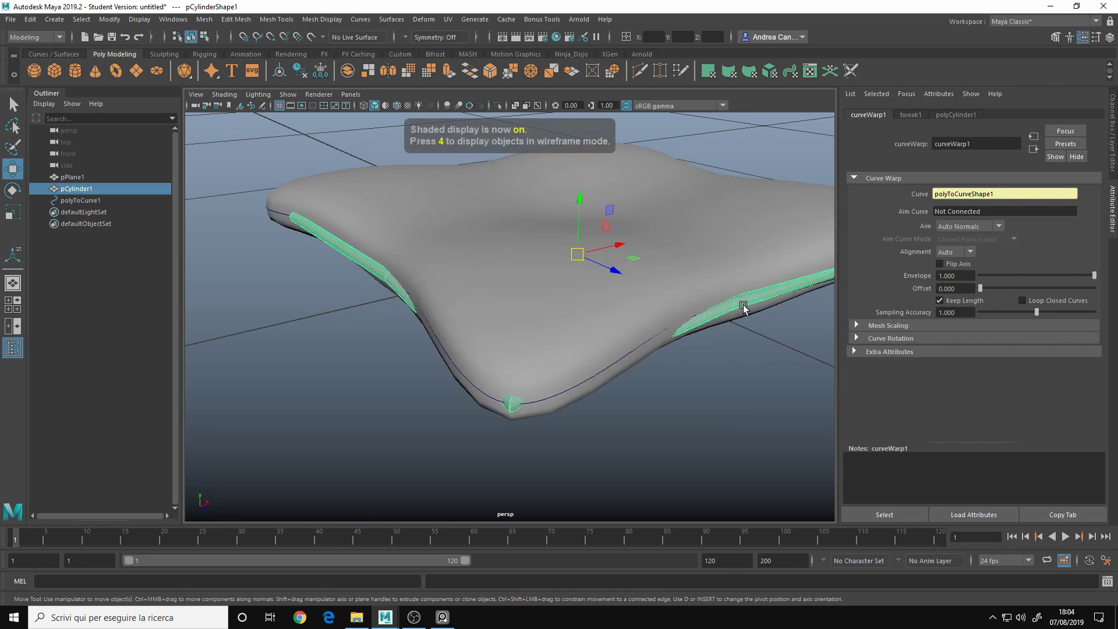
pyautogui.hotkey('ctrl', 'a')
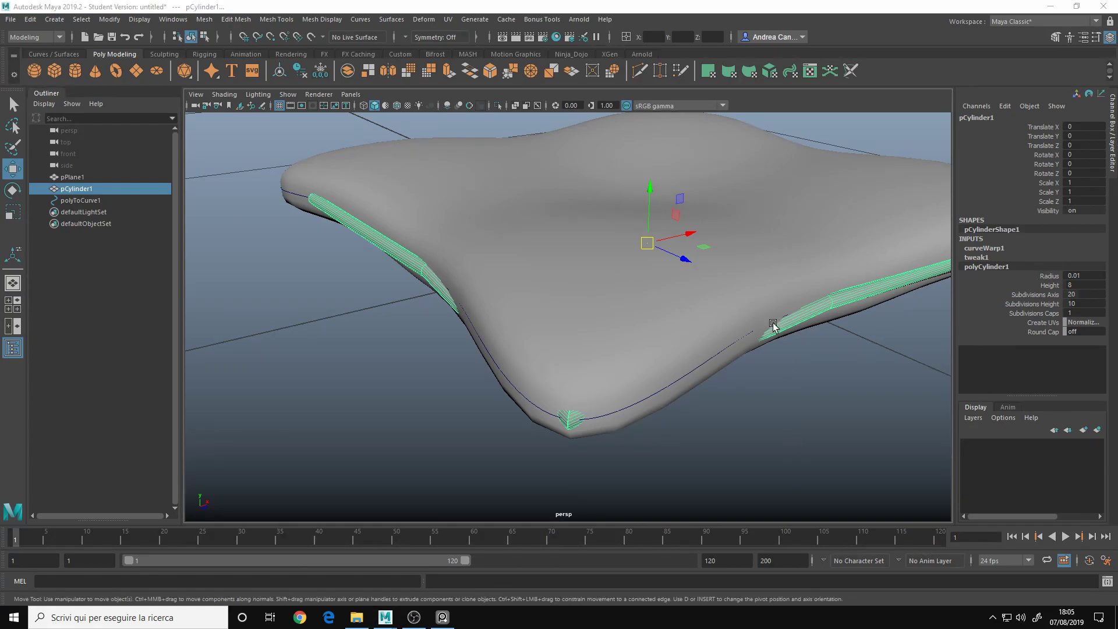
pyautogui.keyDown('alt'); pyautogui.moveTo(775, 323); pyautogui.dragTo(850, 324); pyautogui.keyUp('alt')
pyautogui.click(1046, 303)
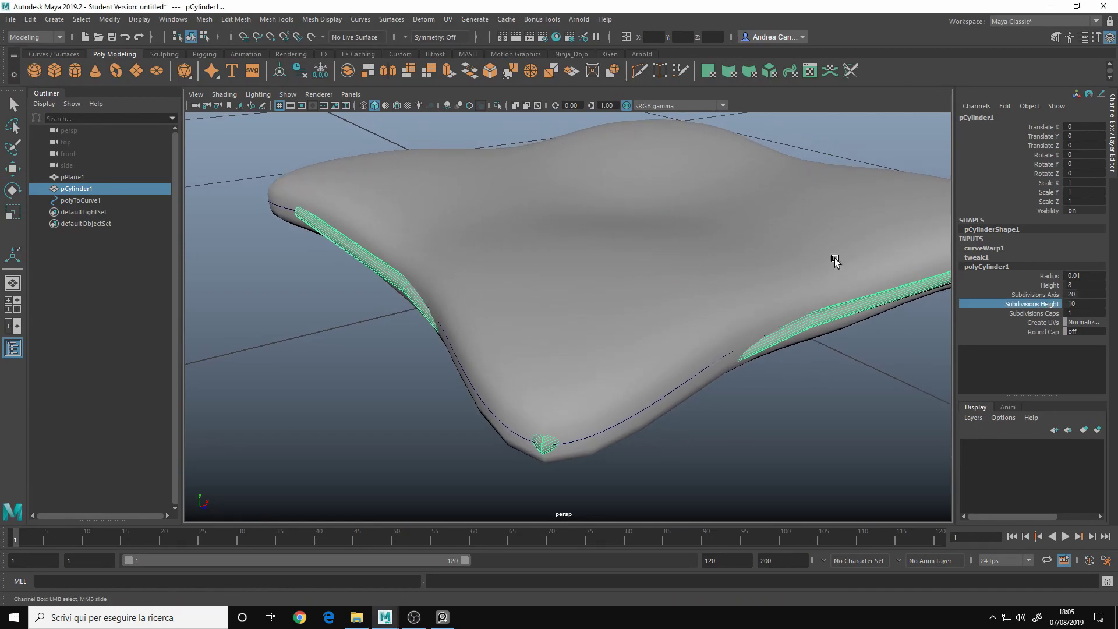
pyautogui.moveTo(801, 223); pyautogui.dragTo(849, 227, button='middle')
pyautogui.keyDown('alt'); pyautogui.moveTo(849, 227); pyautogui.dragTo(655, 307); pyautogui.keyUp('alt')
pyautogui.press('4')
pyautogui.press('3')
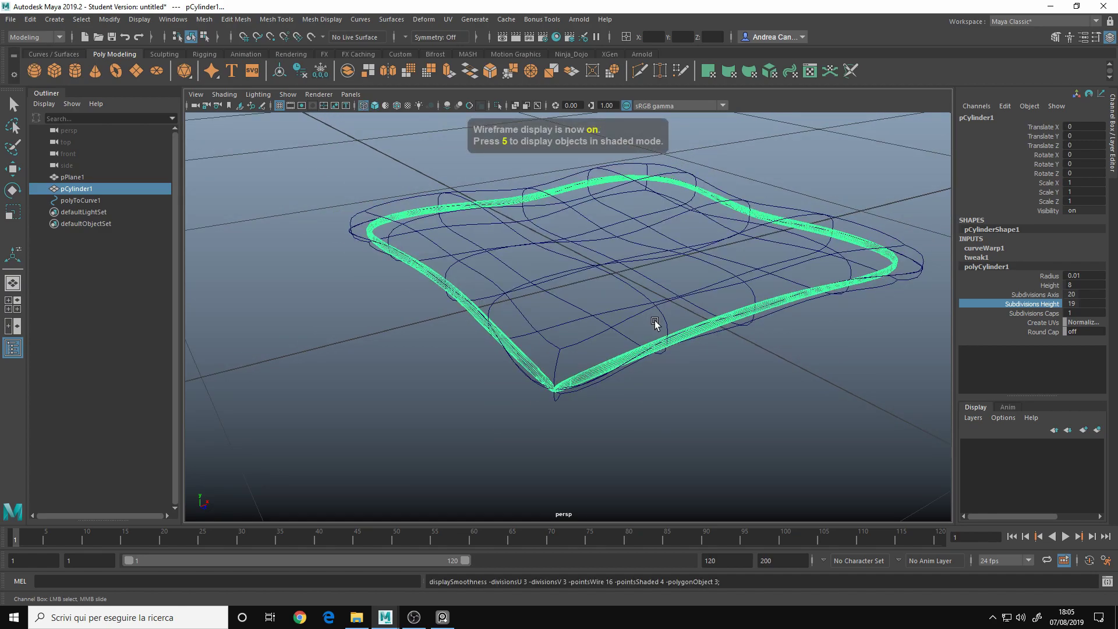
# - Raise the cord's height subdivisions to 39, return to shaded display, and refine the value to 40
pyautogui.keyDown('alt'); pyautogui.moveTo(528, 324); pyautogui.dragTo(547, 323); pyautogui.keyUp('alt')
pyautogui.keyDown('alt'); pyautogui.moveTo(547, 322); pyautogui.dragTo(714, 319, button='right'); pyautogui.keyUp('alt')
pyautogui.keyDown('alt'); pyautogui.moveTo(714, 319); pyautogui.dragTo(682, 252, button='middle'); pyautogui.keyUp('alt')
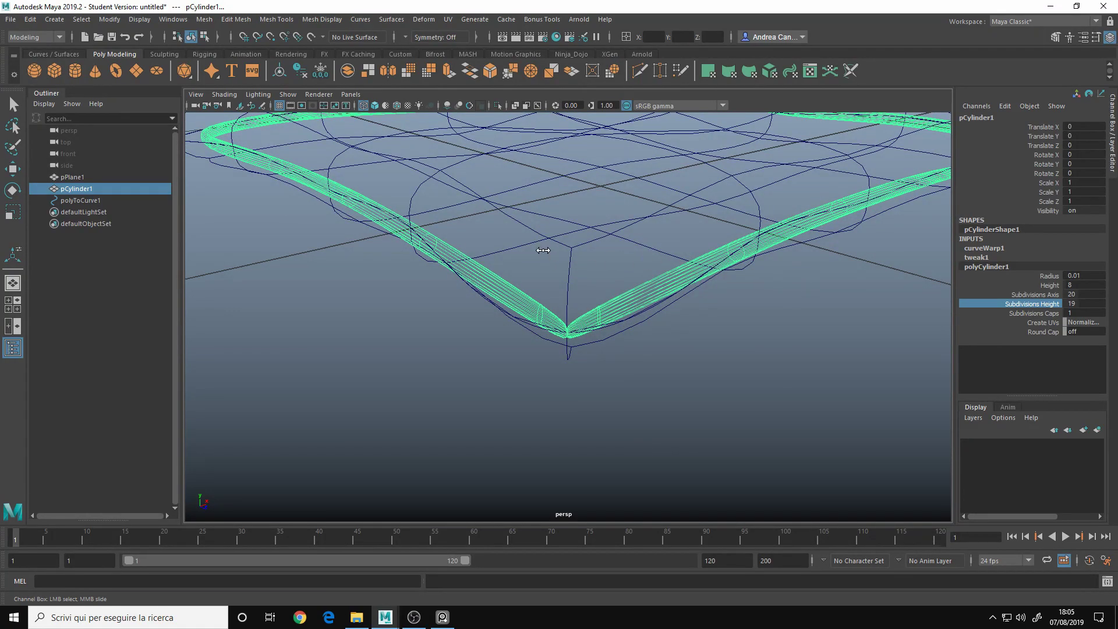
pyautogui.moveTo(543, 250); pyautogui.dragTo(657, 247, button='middle')
pyautogui.press('5')
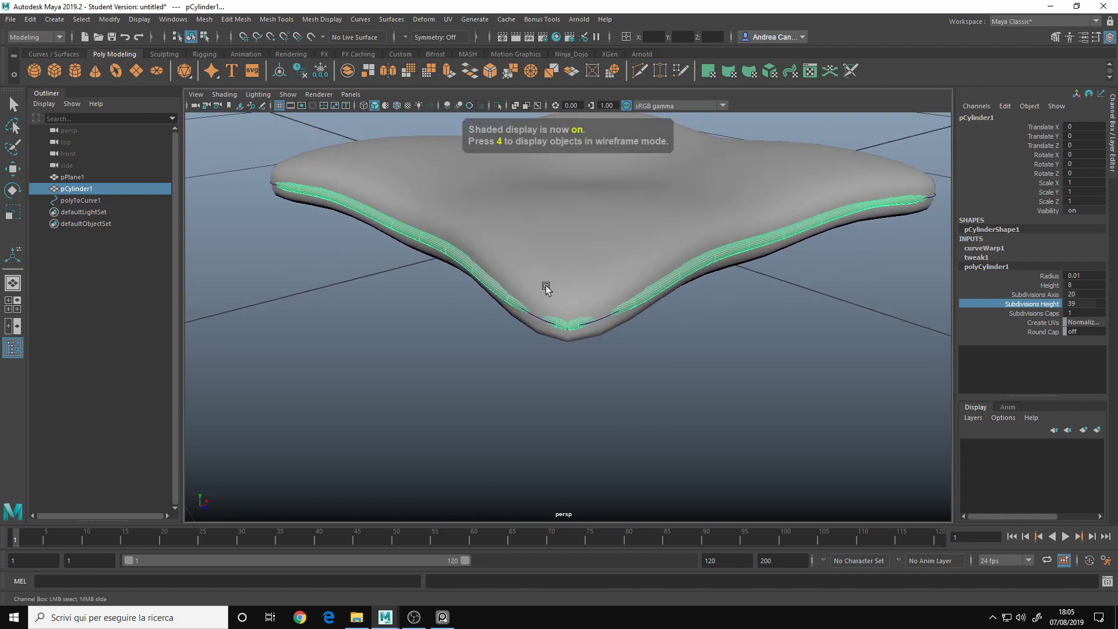
pyautogui.moveTo(548, 289)
pyautogui.keyDown('alt'); pyautogui.mouseDown()
pyautogui.moveTo(496, 292)
pyautogui.moveTo(863, 313)
pyautogui.mouseUp(); pyautogui.keyUp('alt')
pyautogui.click(1081, 301)
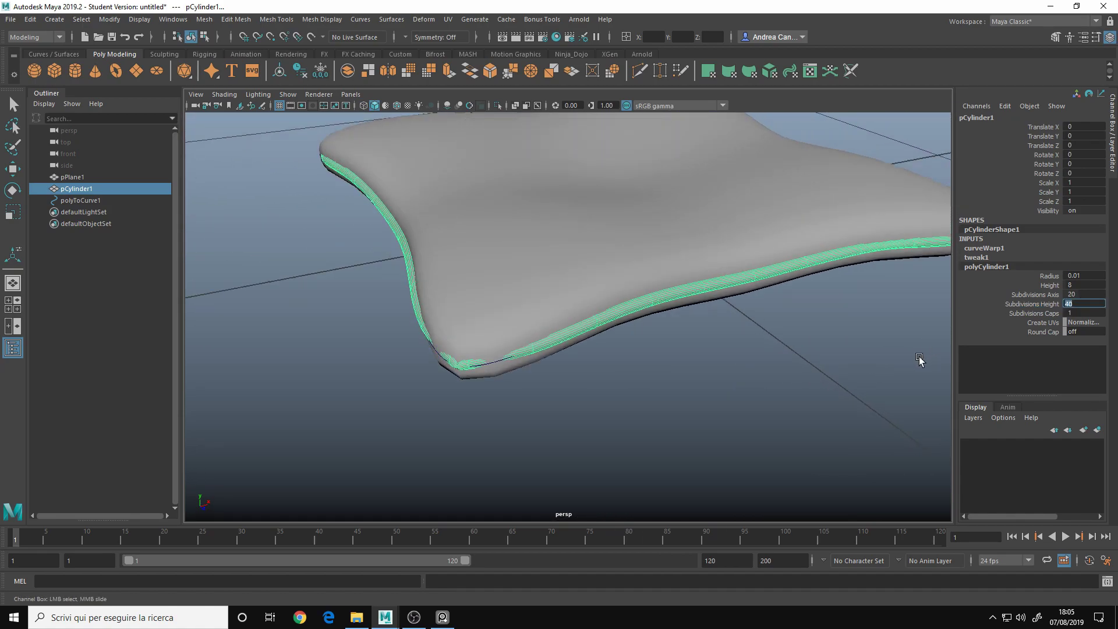
# - Inspect how the cord follows the cushion's sides and corners in wireframe and shaded display
pyautogui.click(827, 323)
pyautogui.keyDown('alt'); pyautogui.moveTo(808, 321); pyautogui.dragTo(602, 335, button='right'); pyautogui.keyUp('alt')
pyautogui.moveTo(465, 371)
pyautogui.keyDown('alt'); pyautogui.mouseDown()
pyautogui.moveTo(628, 367)
pyautogui.moveTo(649, 340)
pyautogui.moveTo(699, 325)
pyautogui.mouseUp(); pyautogui.keyUp('alt')
pyautogui.press('4')
pyautogui.press('5')
pyautogui.keyDown('alt'); pyautogui.moveTo(699, 325); pyautogui.dragTo(740, 362, button='right'); pyautogui.keyUp('alt')
pyautogui.click(689, 320)
pyautogui.press('4')
pyautogui.moveTo(740, 361)
pyautogui.keyDown('alt'); pyautogui.mouseDown()
pyautogui.moveTo(856, 369)
pyautogui.moveTo(711, 369)
pyautogui.mouseUp(); pyautogui.keyUp('alt')
pyautogui.press('5')
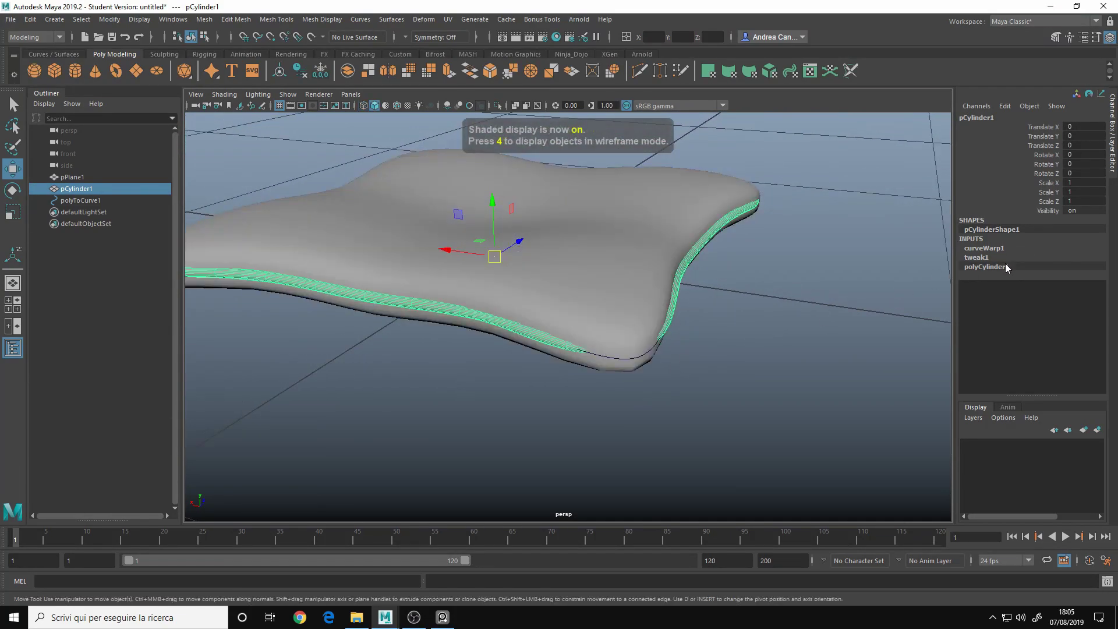
# - Set the cord's height subdivisions to 50
pyautogui.click(1006, 268)
pyautogui.doubleClick(1082, 304)
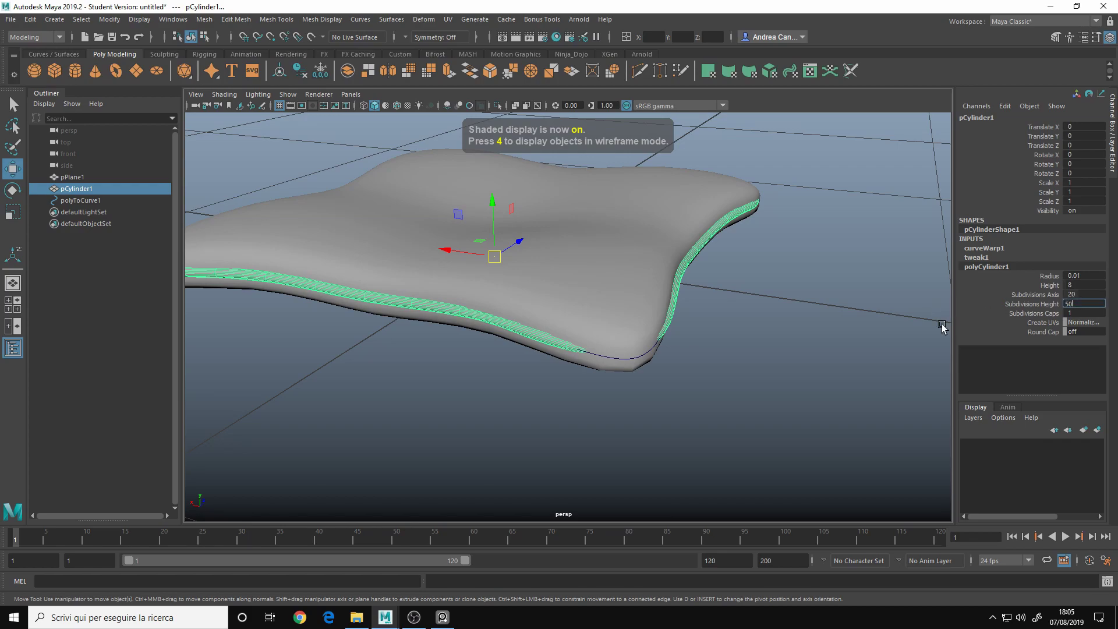
pyautogui.write('50')
pyautogui.press('Return')
# - Examine the cord's segments and the joint at the cushion's corner up close in wireframe and shaded display
pyautogui.keyDown('alt'); pyautogui.moveTo(847, 289); pyautogui.dragTo(638, 301); pyautogui.keyUp('alt')
pyautogui.press('4')
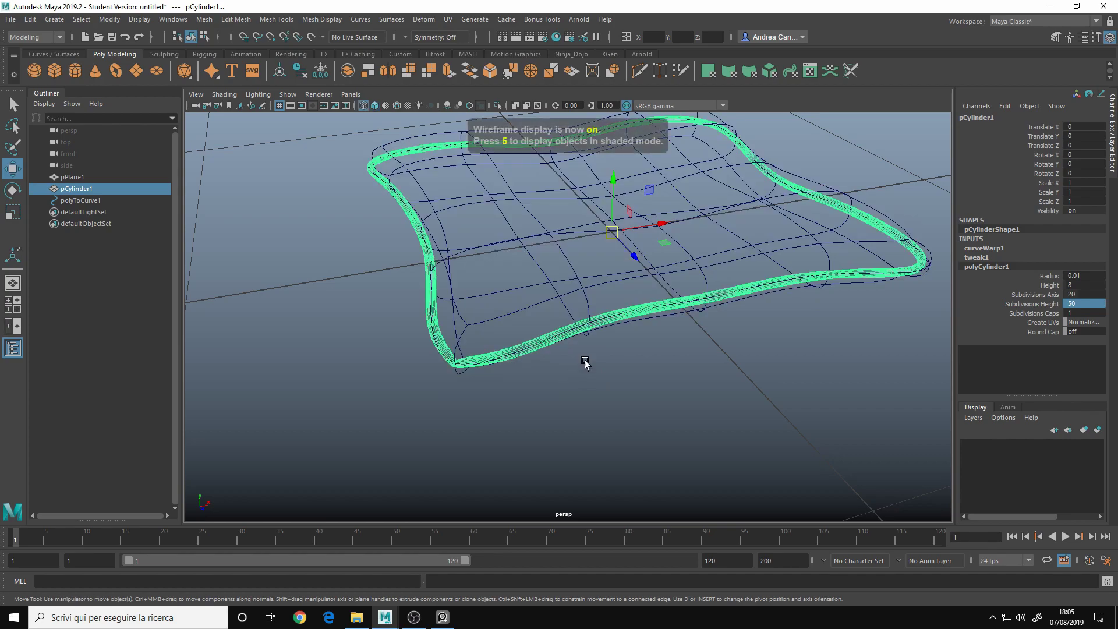
pyautogui.press('5')
pyautogui.moveTo(612, 342)
pyautogui.keyDown('alt'); pyautogui.mouseDown()
pyautogui.moveTo(476, 351)
pyautogui.moveTo(664, 362)
pyautogui.mouseUp(); pyautogui.keyUp('alt')
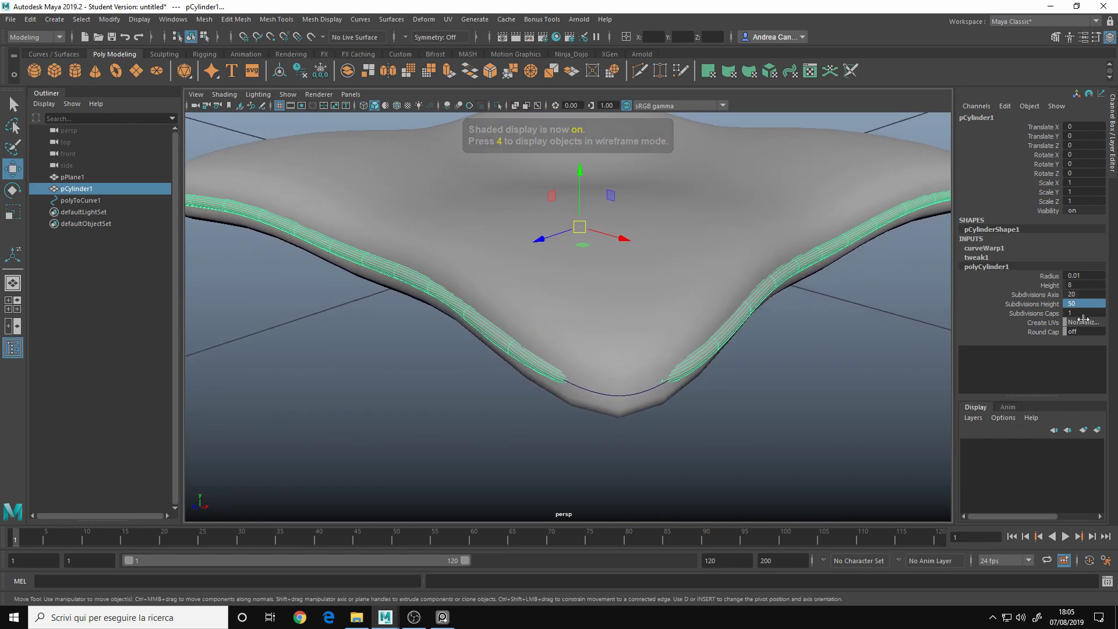
pyautogui.press('4')
pyautogui.press('5')
pyautogui.moveTo(434, 325)
pyautogui.keyDown('alt'); pyautogui.mouseDown()
pyautogui.moveTo(582, 320)
pyautogui.moveTo(624, 299)
pyautogui.moveTo(611, 315)
pyautogui.moveTo(717, 324)
pyautogui.moveTo(526, 341)
pyautogui.mouseUp(); pyautogui.keyUp('alt')
pyautogui.keyDown('alt'); pyautogui.moveTo(568, 325); pyautogui.dragTo(646, 282, button='right'); pyautogui.keyUp('alt')
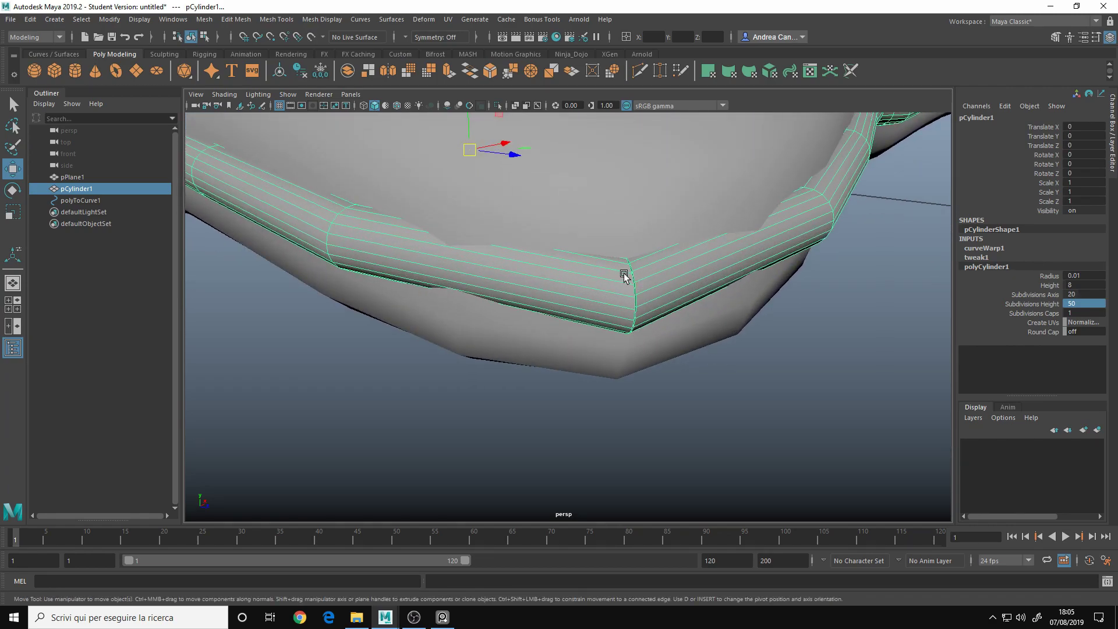
pyautogui.press('f')
# - Set the cord's height subdivisions to 60 and deselect it to check the result on the cushion
pyautogui.doubleClick(1087, 304)
pyautogui.press('Return')
pyautogui.keyDown('alt'); pyautogui.moveTo(777, 327); pyautogui.dragTo(662, 346); pyautogui.keyUp('alt')
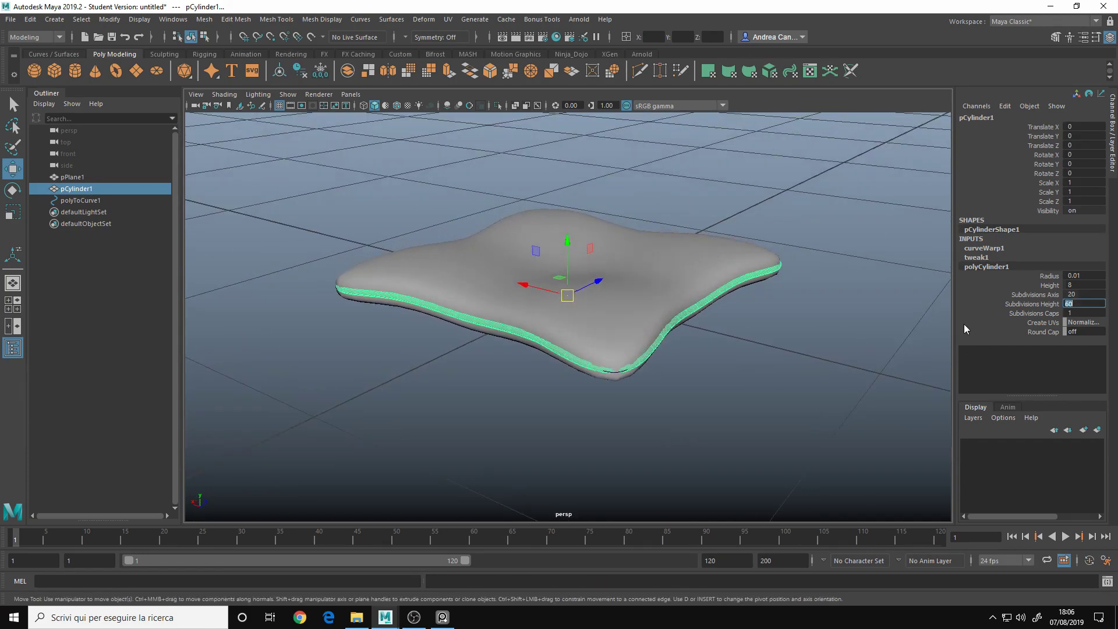
pyautogui.keyDown('alt'); pyautogui.moveTo(724, 335); pyautogui.dragTo(699, 305, button='middle'); pyautogui.keyUp('alt')
pyautogui.keyDown('alt'); pyautogui.moveTo(700, 305); pyautogui.dragTo(831, 316, button='right'); pyautogui.keyUp('alt')
pyautogui.click(830, 316)
# - Scale the cushion's edge curve uniformly to 1.005 so the cord sits slightly further out
pyautogui.click(646, 338)
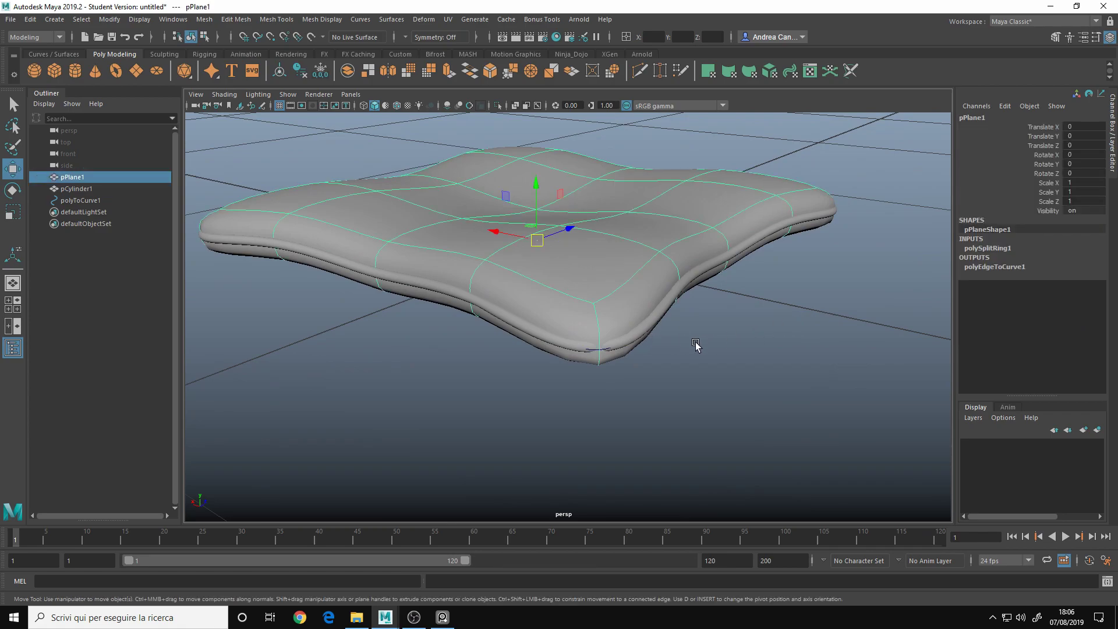
pyautogui.click(638, 336)
pyautogui.keyDown('alt'); pyautogui.moveTo(611, 274); pyautogui.dragTo(629, 282); pyautogui.keyUp('alt')
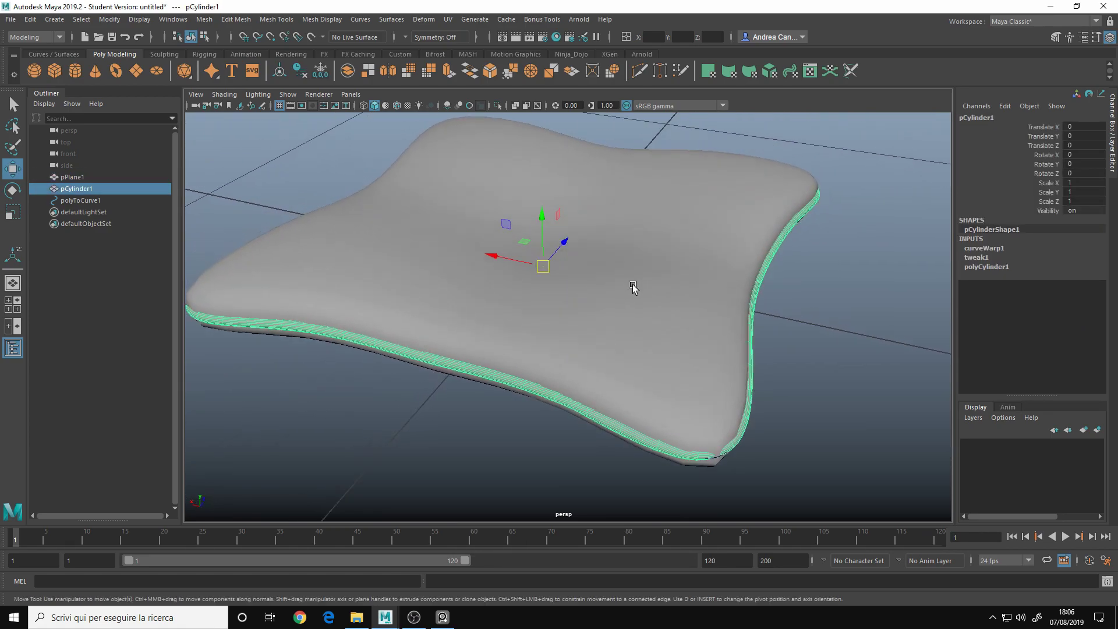
pyautogui.press('r')
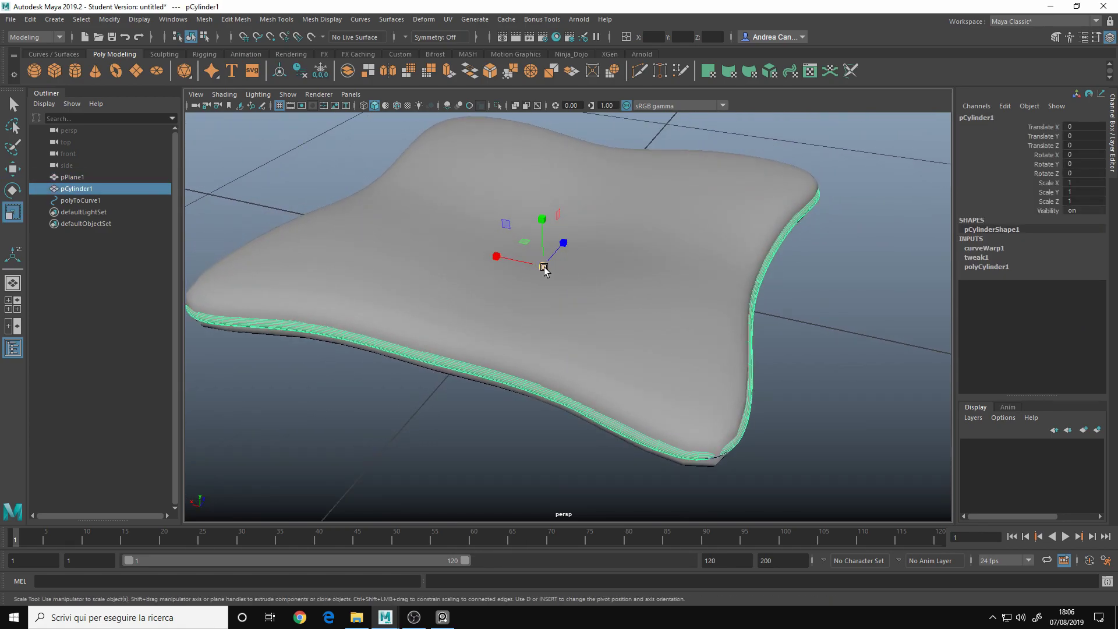
pyautogui.click(106, 201)
pyautogui.moveTo(543, 266); pyautogui.dragTo(495, 325)
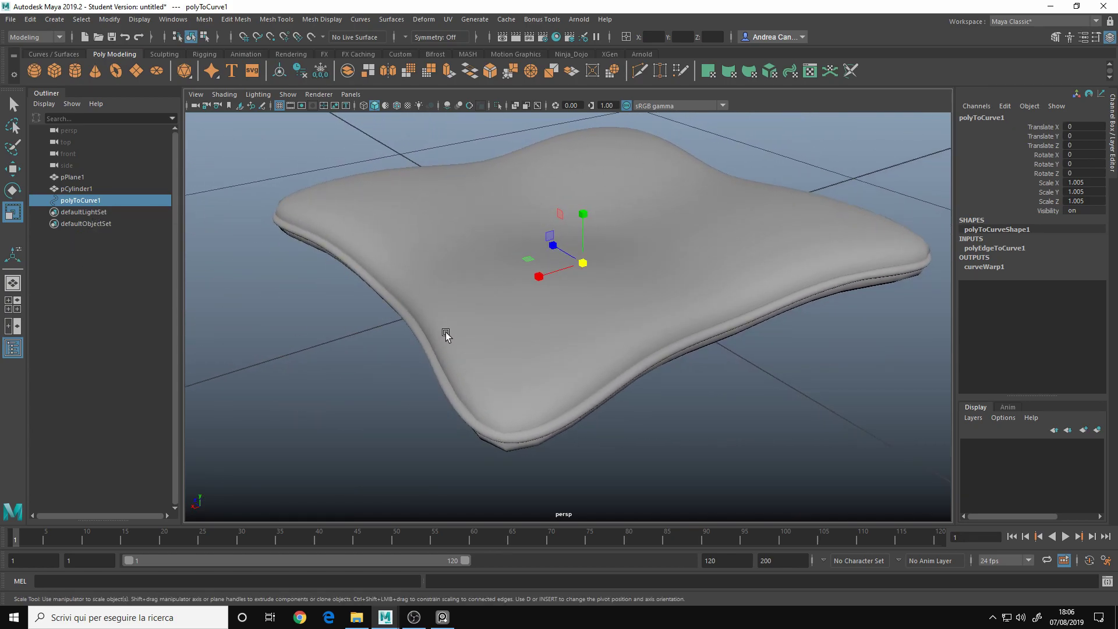
# - Examine the cord along the cushion's edge and its joint at the front corner up close
pyautogui.keyDown('alt'); pyautogui.moveTo(447, 338); pyautogui.dragTo(475, 305, button='middle'); pyautogui.keyUp('alt')
pyautogui.moveTo(503, 326)
pyautogui.keyDown('alt'); pyautogui.mouseDown(button='right')
pyautogui.moveTo(659, 317)
pyautogui.moveTo(505, 334)
pyautogui.mouseUp(button='right'); pyautogui.keyUp('alt')
pyautogui.keyDown('alt'); pyautogui.moveTo(505, 335); pyautogui.dragTo(375, 305); pyautogui.keyUp('alt')
pyautogui.keyDown('alt'); pyautogui.moveTo(374, 304); pyautogui.dragTo(508, 290, button='right'); pyautogui.keyUp('alt')
pyautogui.keyDown('alt'); pyautogui.moveTo(508, 290); pyautogui.dragTo(637, 253, button='middle'); pyautogui.keyUp('alt')
pyautogui.click(599, 316)
pyautogui.click(606, 324)
pyautogui.keyDown('alt'); pyautogui.moveTo(666, 344); pyautogui.dragTo(729, 359); pyautogui.keyUp('alt')
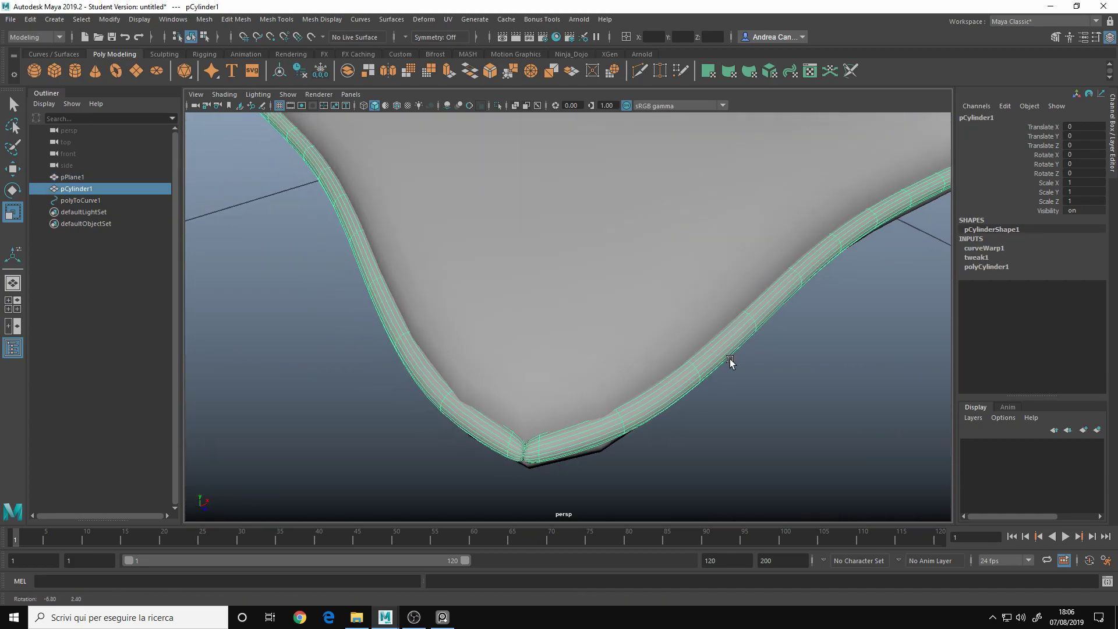
# - Delete the cord's construction history and remove the edge curve it was warped along
pyautogui.press('f')
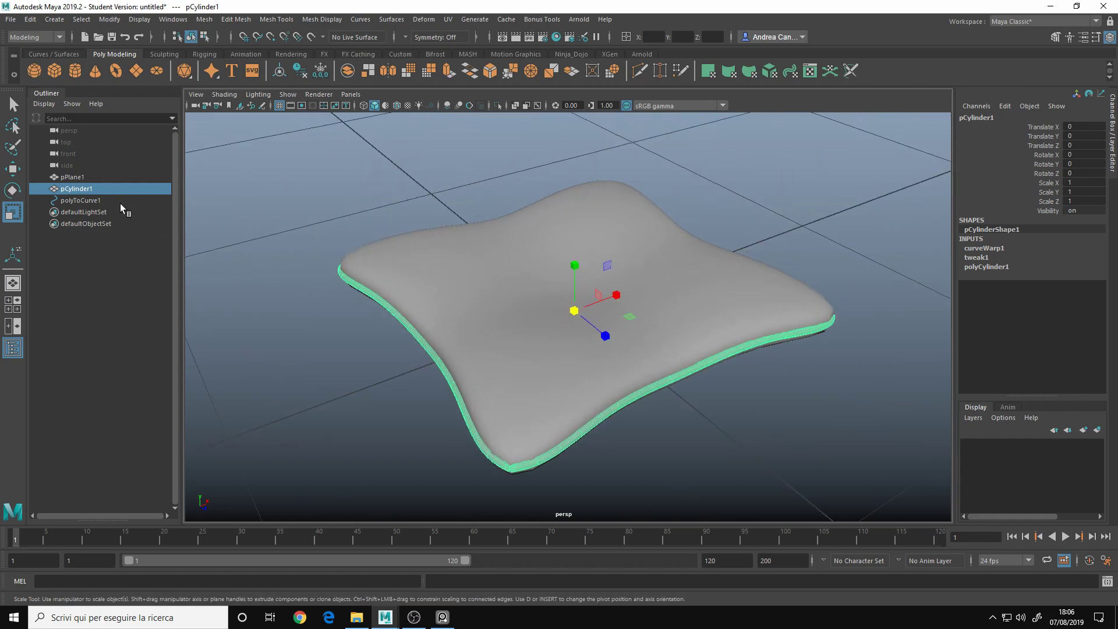
pyautogui.keyDown('alt'); pyautogui.moveTo(449, 318); pyautogui.dragTo(397, 337); pyautogui.keyUp('alt')
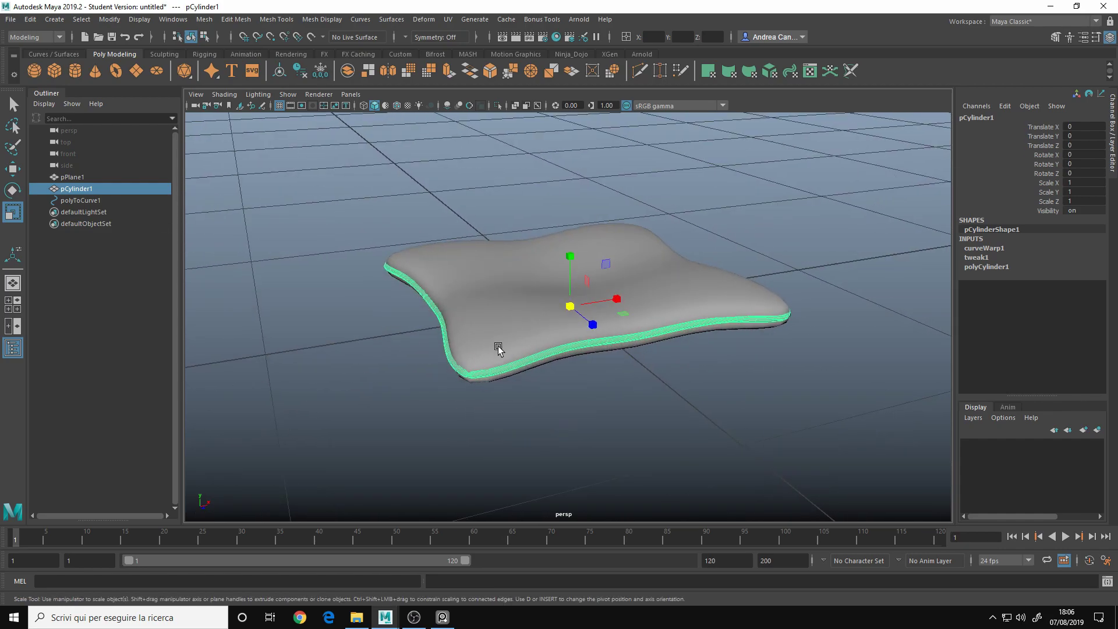
pyautogui.hotkey('alt', 'shift', 'd')
pyautogui.keyDown('alt'); pyautogui.moveTo(479, 325); pyautogui.dragTo(498, 306, button='middle'); pyautogui.keyUp('alt')
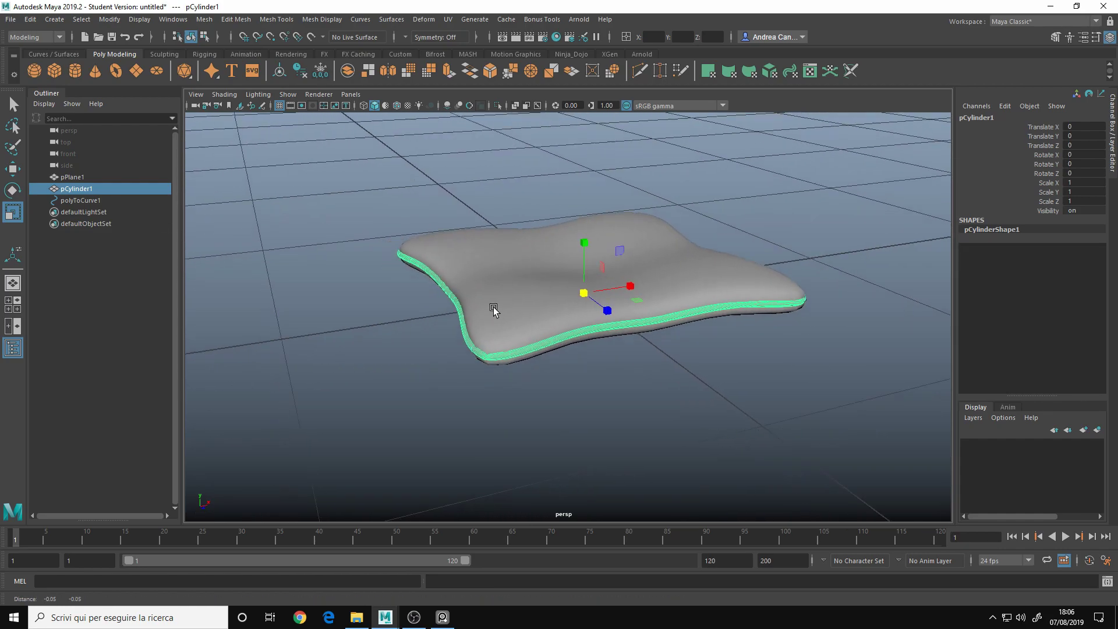
pyautogui.keyDown('alt'); pyautogui.moveTo(498, 306); pyautogui.dragTo(827, 306, button='right'); pyautogui.keyUp('alt')
pyautogui.click(87, 201)
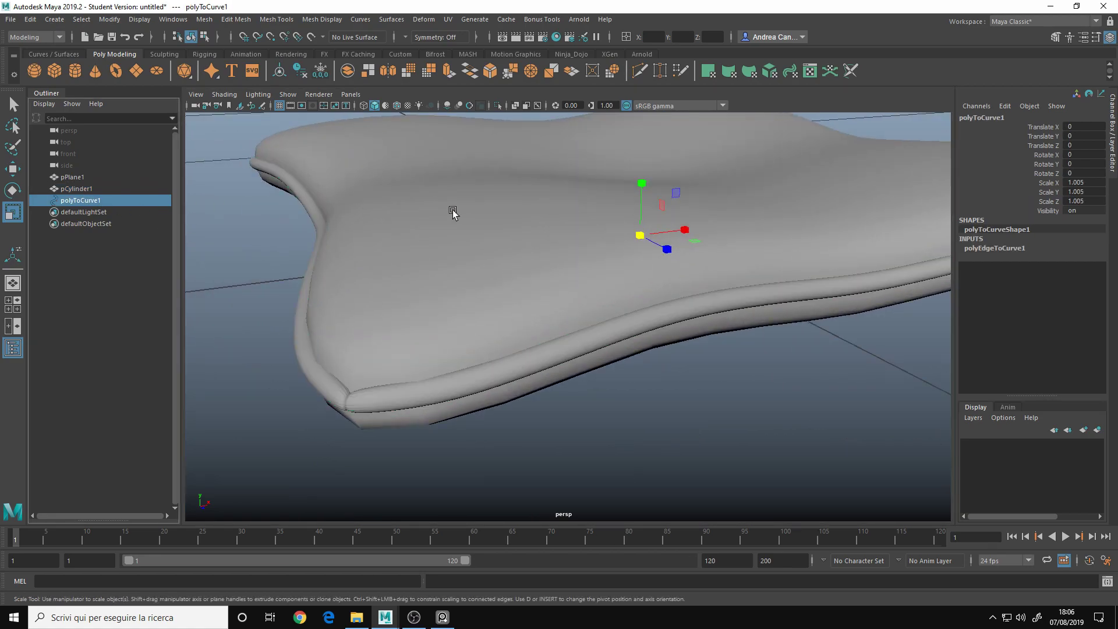
pyautogui.press('Delete')
# - Isolate the cord in the view and bring its joint at the cushion's corner up close
pyautogui.click(80, 189)
pyautogui.press('w')
pyautogui.keyDown('alt'); pyautogui.moveTo(427, 275); pyautogui.dragTo(589, 320); pyautogui.keyUp('alt')
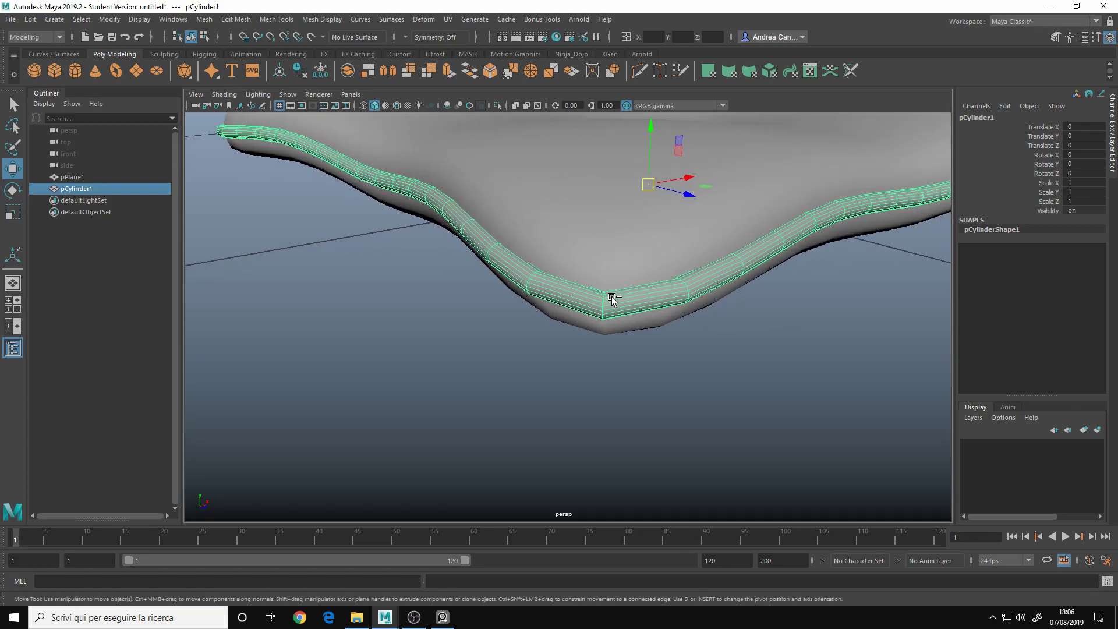
pyautogui.click(590, 361)
pyautogui.click(606, 302)
pyautogui.hotkey('ctrl', '1')
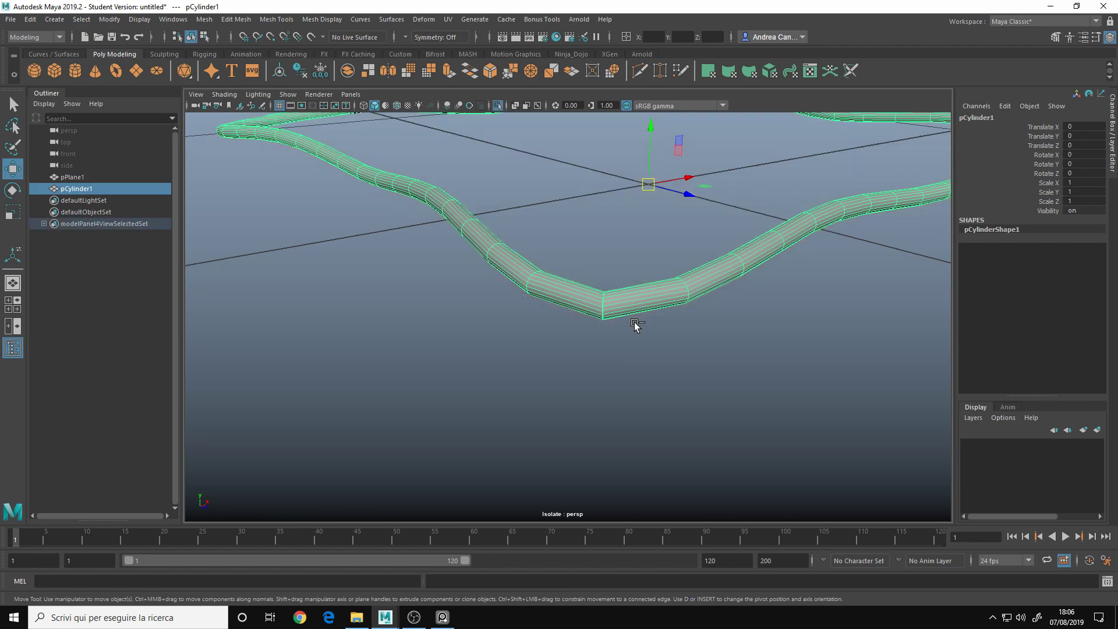
pyautogui.keyDown('alt'); pyautogui.moveTo(616, 297); pyautogui.dragTo(609, 298, button='middle'); pyautogui.keyUp('alt')
pyautogui.keyDown('alt'); pyautogui.moveTo(609, 298); pyautogui.dragTo(763, 300, button='right'); pyautogui.keyUp('alt')
pyautogui.moveTo(614, 173); pyautogui.dragTo(579, 176, button='right')
# - Select all vertices of the cord's overlapping end caps at the corner joint in wireframe display
pyautogui.press('4')
pyautogui.moveTo(583, 233); pyautogui.dragTo(670, 387)
pyautogui.moveTo(589, 371)
pyautogui.keyDown('alt'); pyautogui.mouseDown()
pyautogui.moveTo(544, 362)
pyautogui.moveTo(595, 356)
pyautogui.mouseUp(); pyautogui.keyUp('alt')
pyautogui.moveTo(596, 356)
pyautogui.keyDown('alt'); pyautogui.mouseDown(button='right')
pyautogui.moveTo(615, 356)
pyautogui.moveTo(595, 357)
pyautogui.mouseUp(button='right'); pyautogui.keyUp('alt')
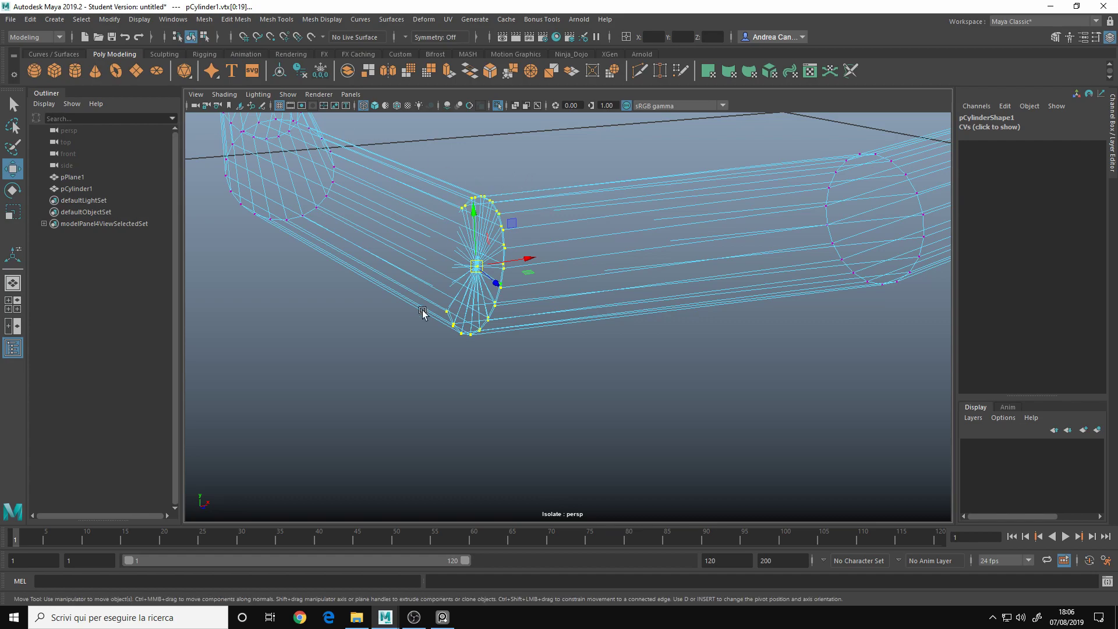
pyautogui.keyDown('alt'); pyautogui.moveTo(560, 262); pyautogui.dragTo(543, 241); pyautogui.keyUp('alt')
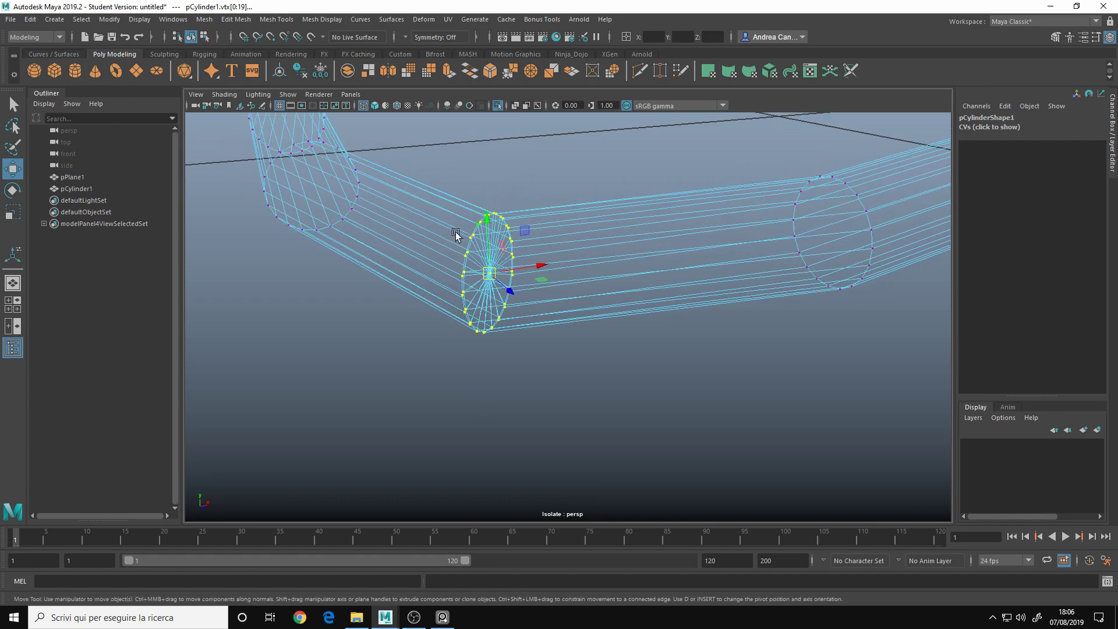
# - Merge the selected joint vertices with a distance threshold of 0.001
pyautogui.click(231, 22)
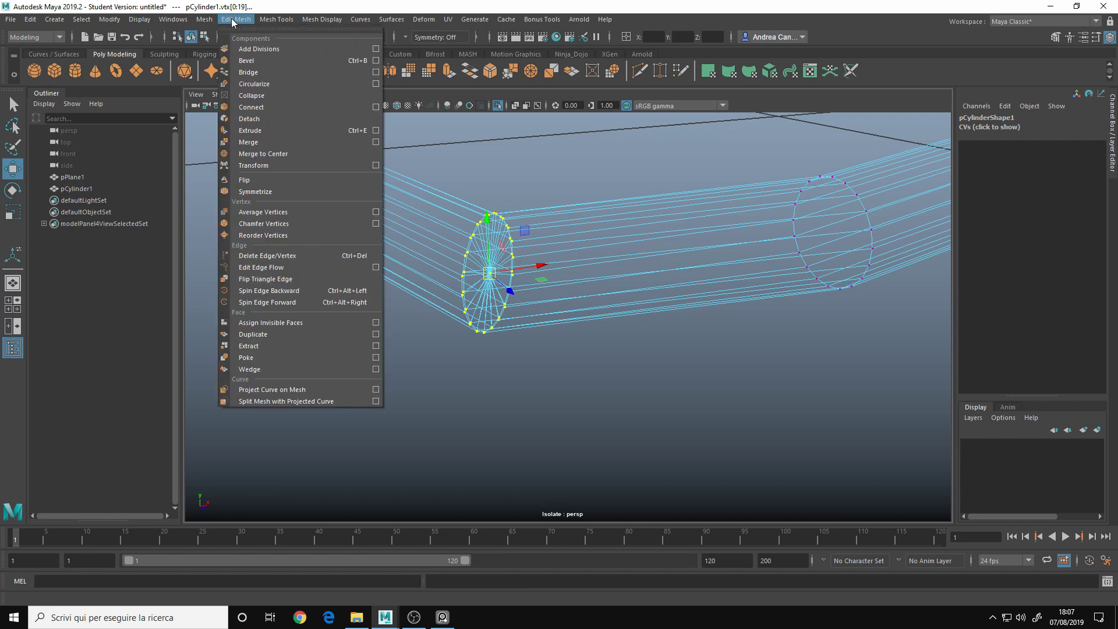
pyautogui.click(232, 22)
pyautogui.press('space')
pyautogui.click(392, 209)
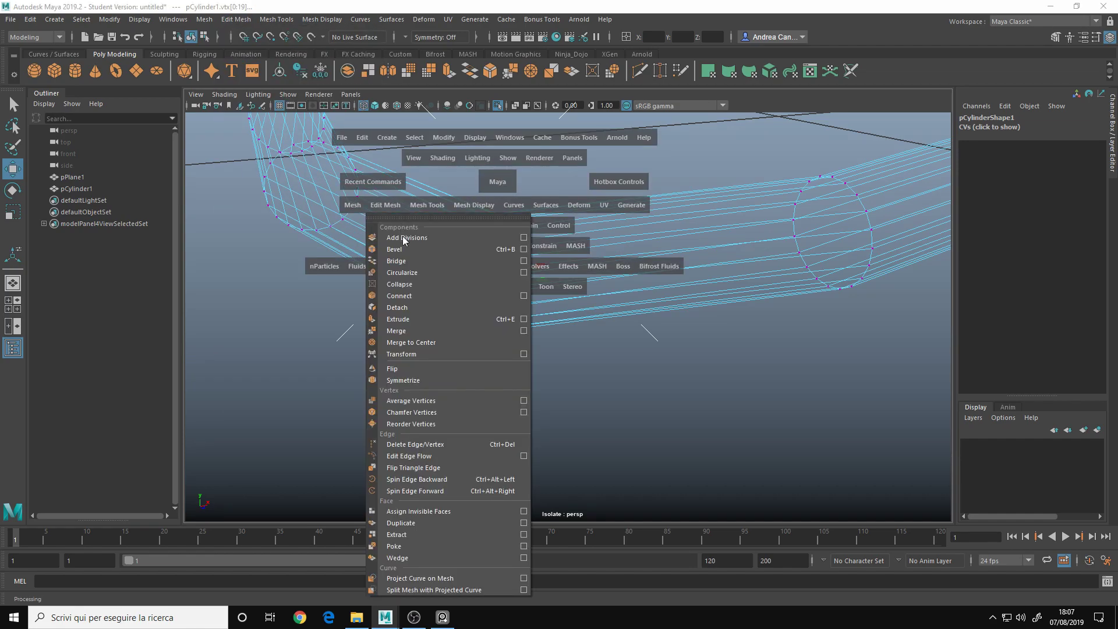
pyautogui.click(415, 331)
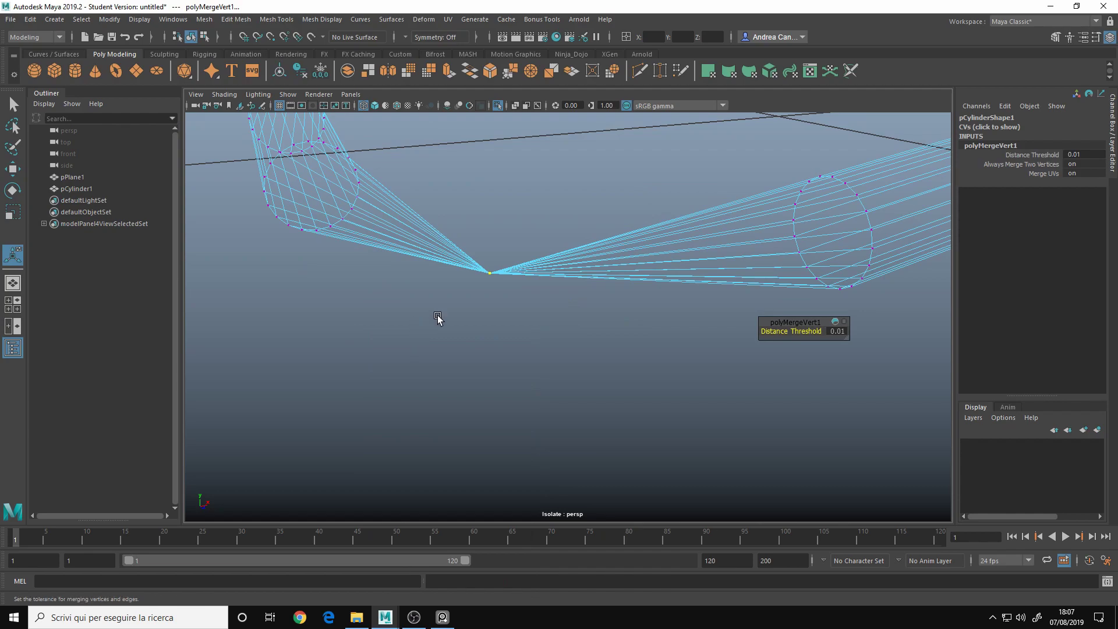
pyautogui.click(834, 335)
pyautogui.click(804, 328)
pyautogui.moveTo(671, 309); pyautogui.dragTo(669, 306, button='middle')
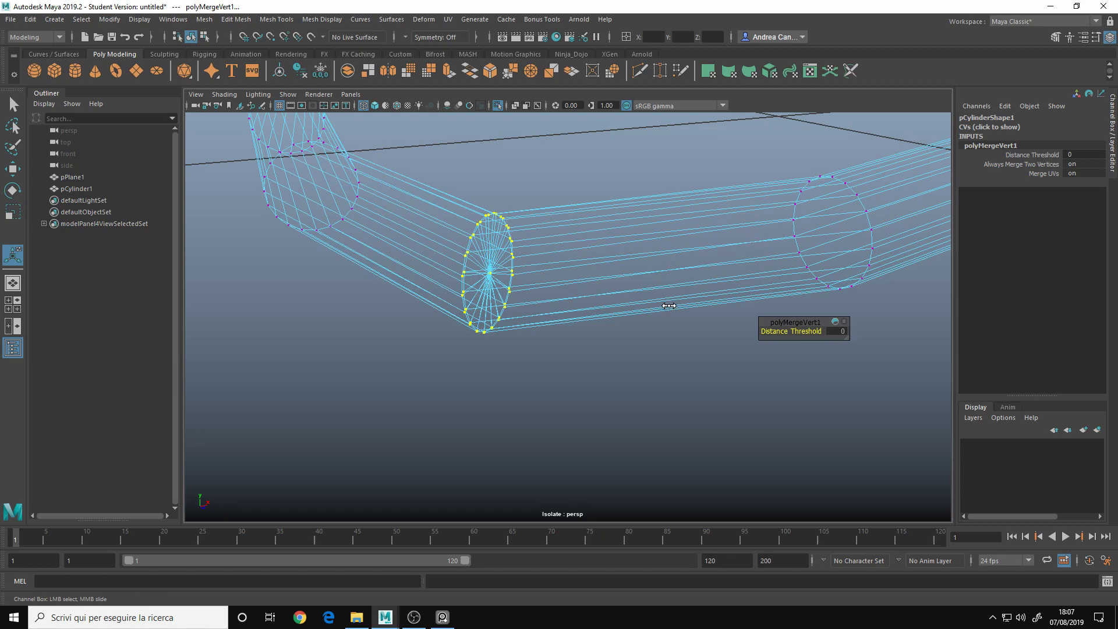
pyautogui.click(837, 331)
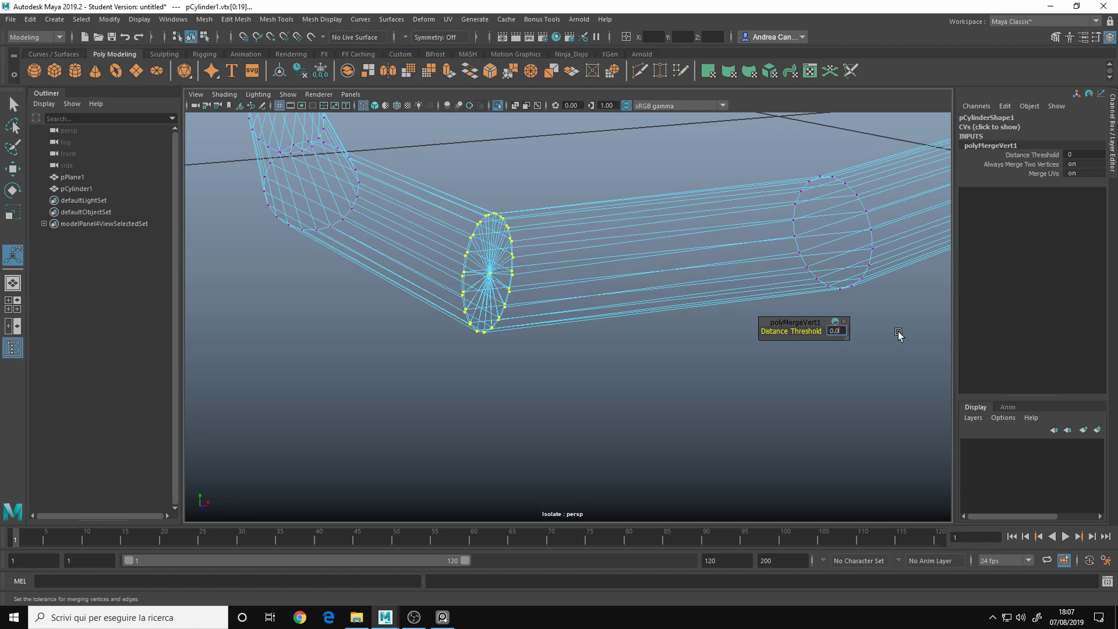
pyautogui.write('0.001')
pyautogui.press('Return')
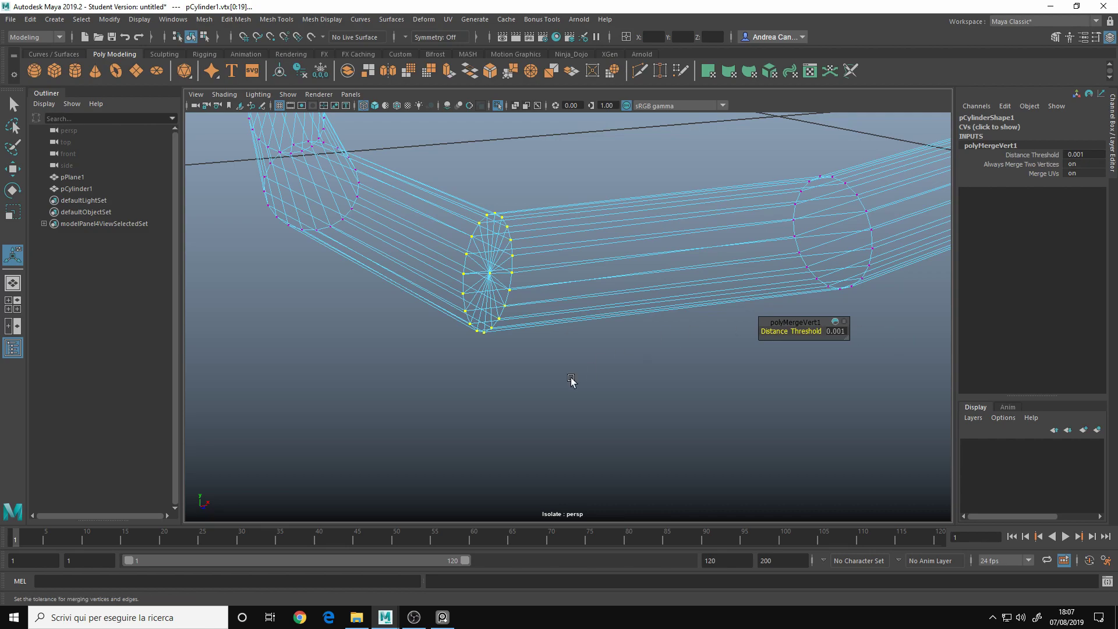
pyautogui.keyDown('alt'); pyautogui.moveTo(571, 378); pyautogui.dragTo(569, 380); pyautogui.keyUp('alt')
pyautogui.press('w')
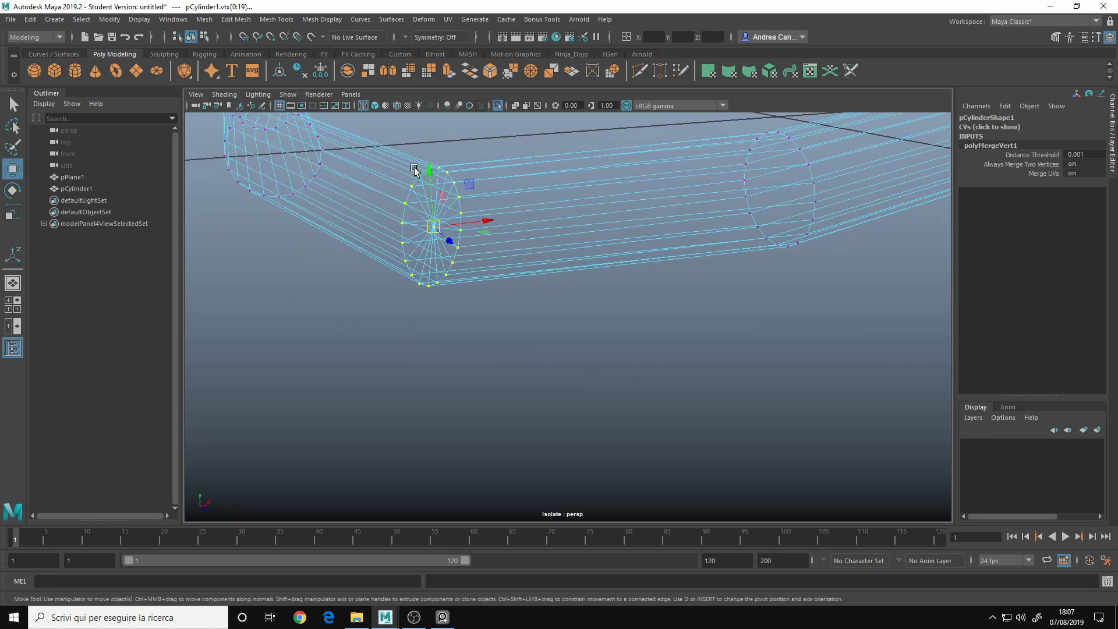
# - Convert the merged vertices to their contained faces and delete these cap faces inside the cord
pyautogui.keyDown('ctrl'); pyautogui.rightClick(467, 142); pyautogui.keyUp('ctrl')
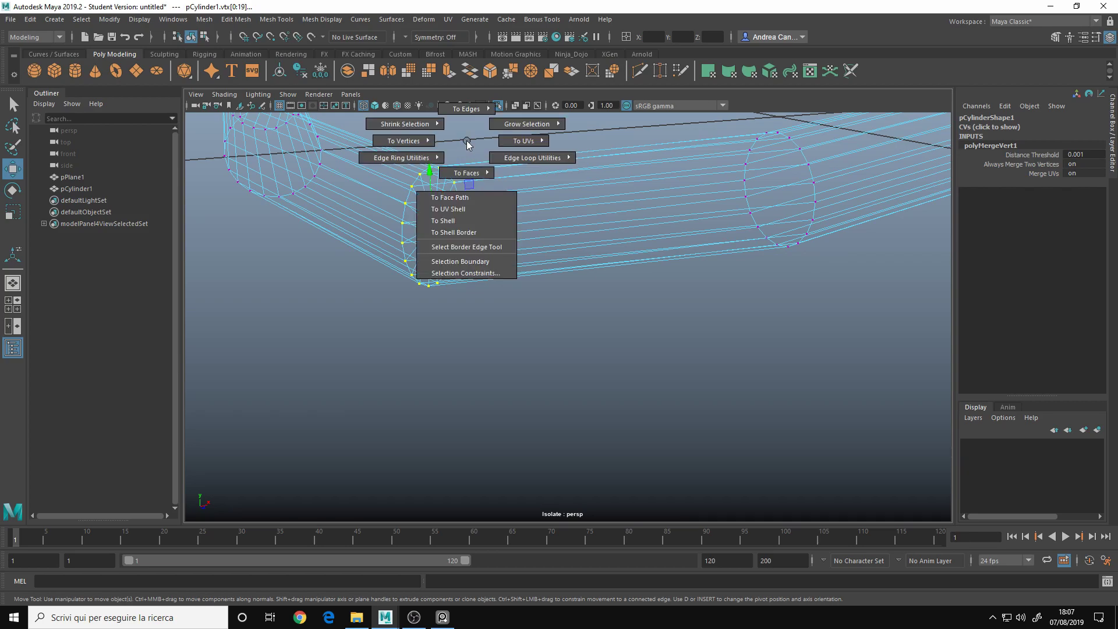
pyautogui.moveTo(466, 175)
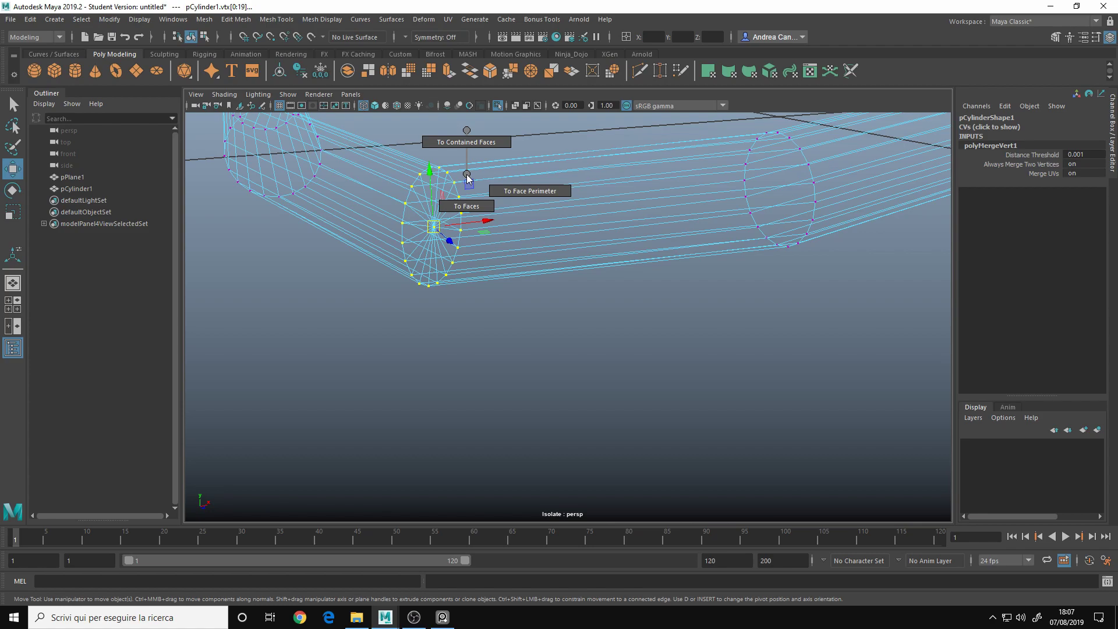
pyautogui.click(467, 142)
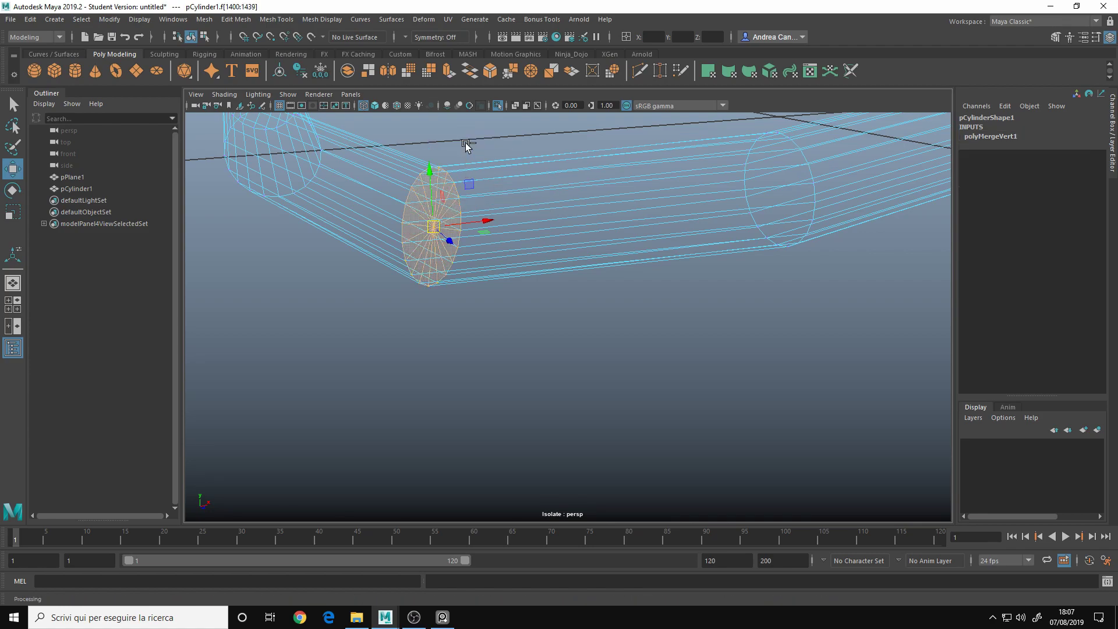
pyautogui.press('Delete')
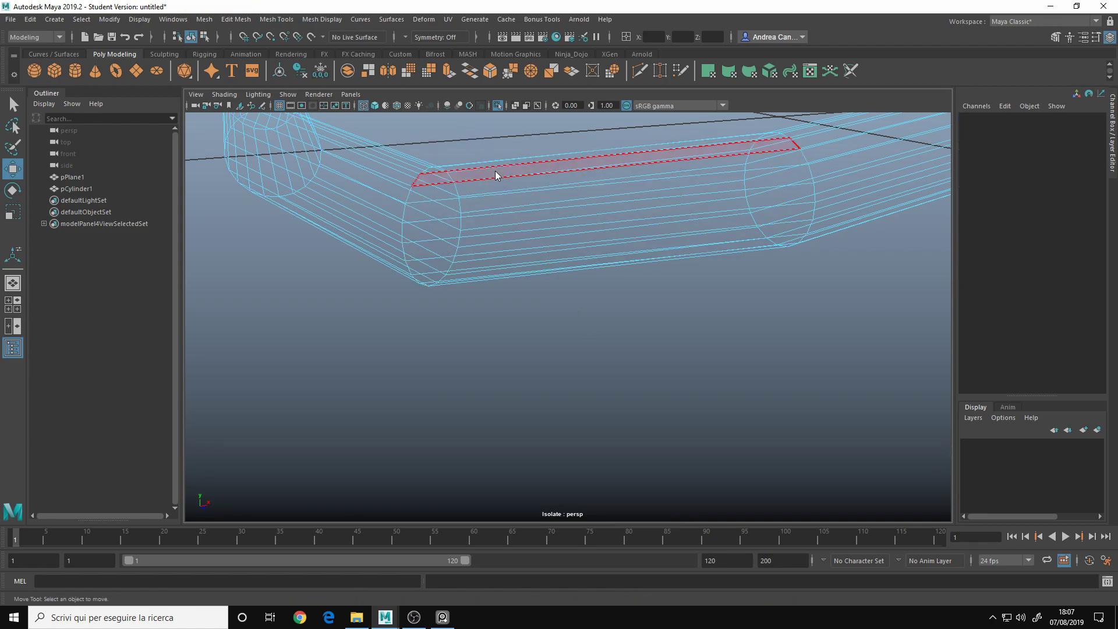
# - Bring the cushion back into view with the cord, in shaded display with smooth preview on the cord, and deselect it
pyautogui.moveTo(497, 174); pyautogui.dragTo(349, 303, button='right')
pyautogui.keyDown('alt'); pyautogui.moveTo(349, 306); pyautogui.dragTo(484, 279); pyautogui.keyUp('alt')
pyautogui.hotkey('ctrl', '1')
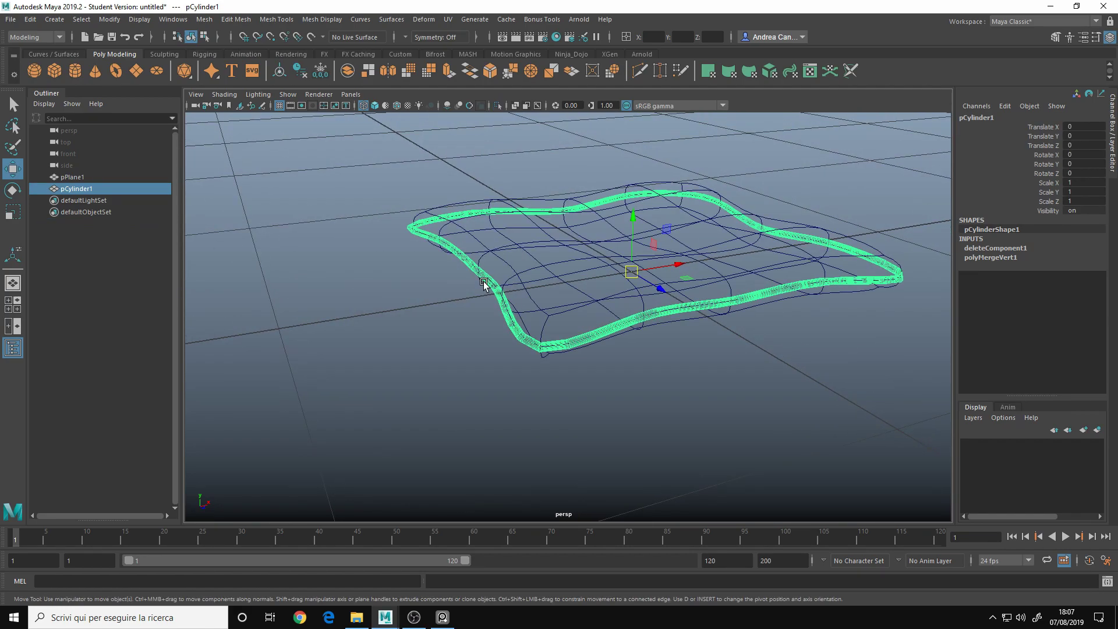
pyautogui.press('5')
pyautogui.press('3')
pyautogui.click(430, 314)
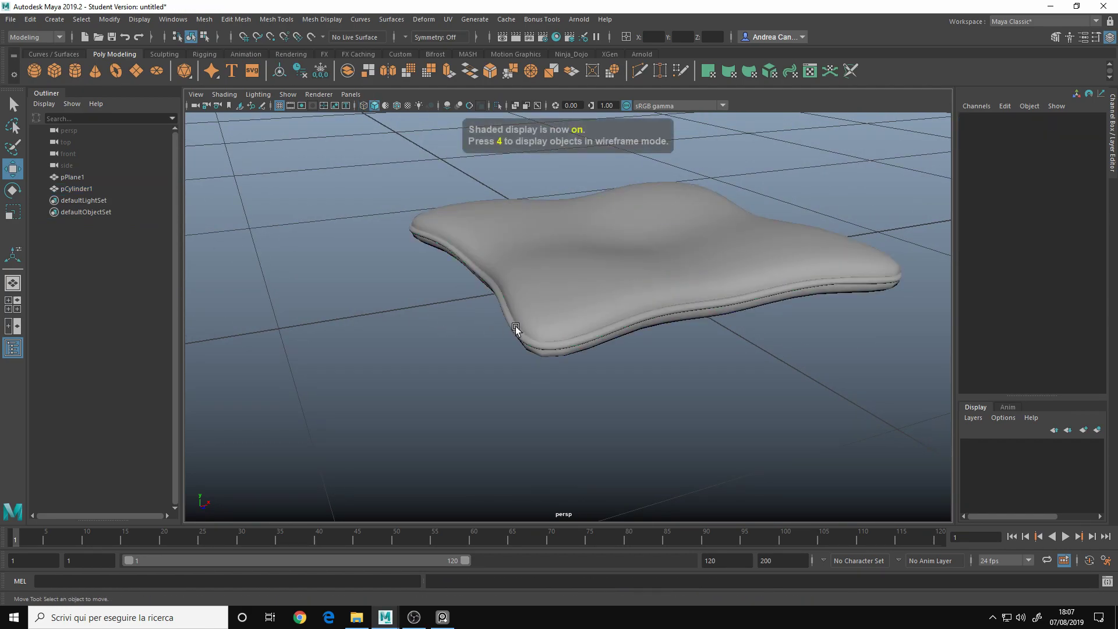
pyautogui.moveTo(517, 326)
pyautogui.keyDown('alt'); pyautogui.mouseDown()
pyautogui.moveTo(690, 332)
pyautogui.moveTo(487, 339)
pyautogui.moveTo(559, 309)
pyautogui.moveTo(604, 306)
pyautogui.moveTo(660, 374)
pyautogui.moveTo(552, 361)
pyautogui.mouseUp(); pyautogui.keyUp('alt')
pyautogui.click(665, 379)
# - Turn off the smooth preview on both the cushion and the cord
pyautogui.click(554, 330)
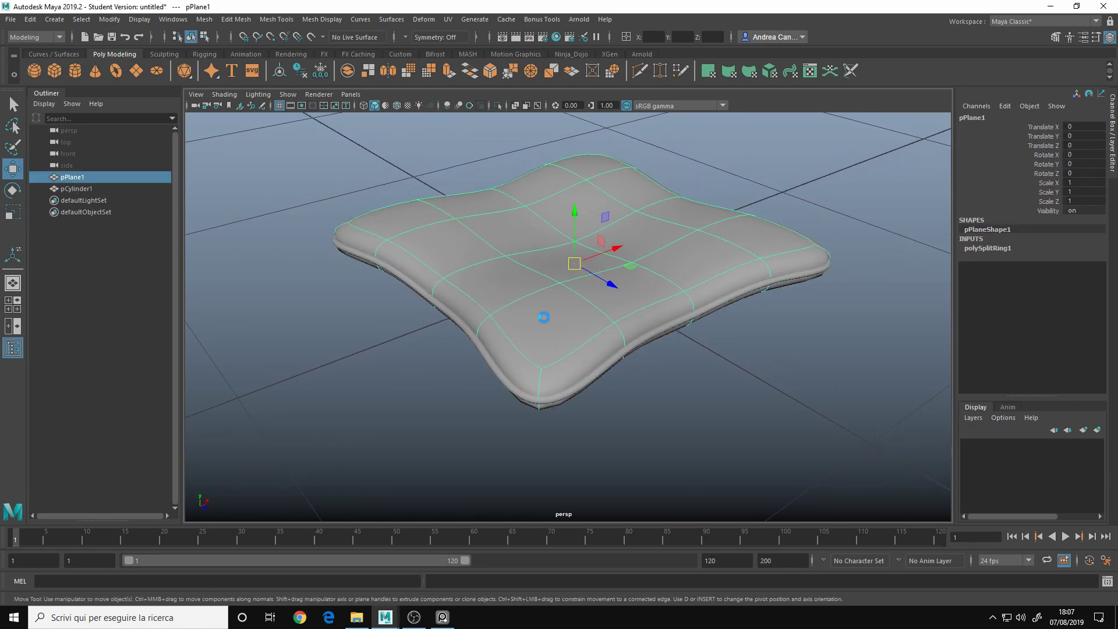
pyautogui.click(585, 320)
pyautogui.keyDown('alt'); pyautogui.moveTo(577, 320); pyautogui.dragTo(534, 329); pyautogui.keyUp('alt')
pyautogui.moveTo(569, 294)
pyautogui.keyDown('alt'); pyautogui.mouseDown()
pyautogui.moveTo(582, 305)
pyautogui.moveTo(552, 299)
pyautogui.mouseUp(); pyautogui.keyUp('alt')
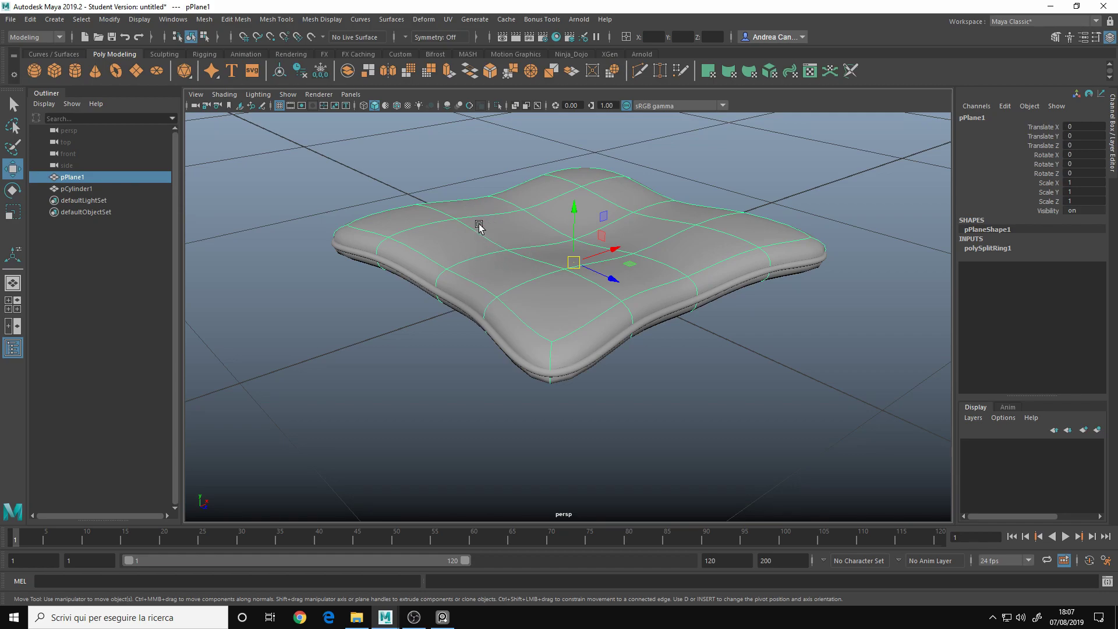
pyautogui.press('1')
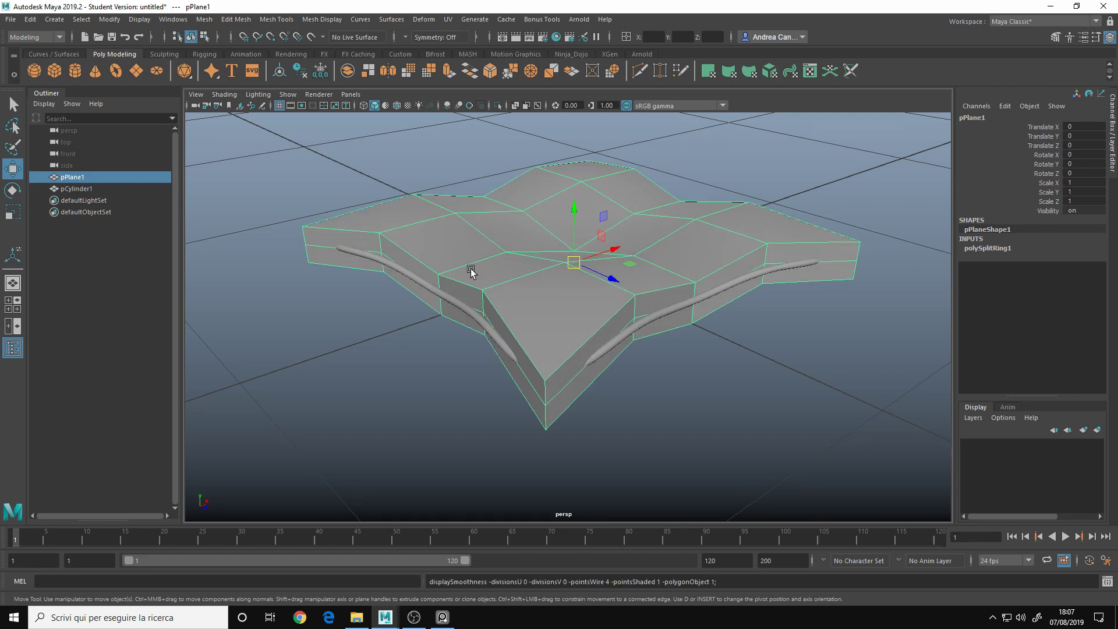
pyautogui.click(483, 322)
pyautogui.press('1')
pyautogui.keyDown('alt'); pyautogui.moveTo(455, 305); pyautogui.dragTo(469, 288, button='middle'); pyautogui.keyUp('alt')
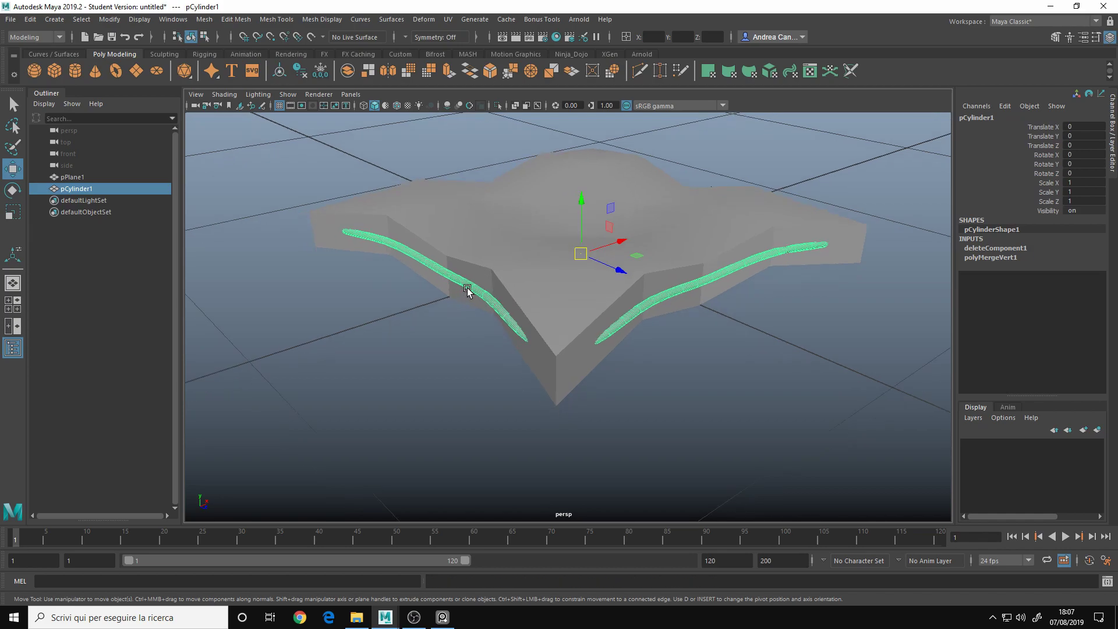
pyautogui.keyDown('alt'); pyautogui.moveTo(469, 289); pyautogui.dragTo(524, 253); pyautogui.keyUp('alt')
# - Apply Smooth to the cushion mesh with 2 divisions and deselect it
pyautogui.click(457, 295)
pyautogui.keyDown('alt'); pyautogui.moveTo(457, 295); pyautogui.dragTo(528, 231); pyautogui.keyUp('alt')
pyautogui.press('space')
pyautogui.click(383, 260)
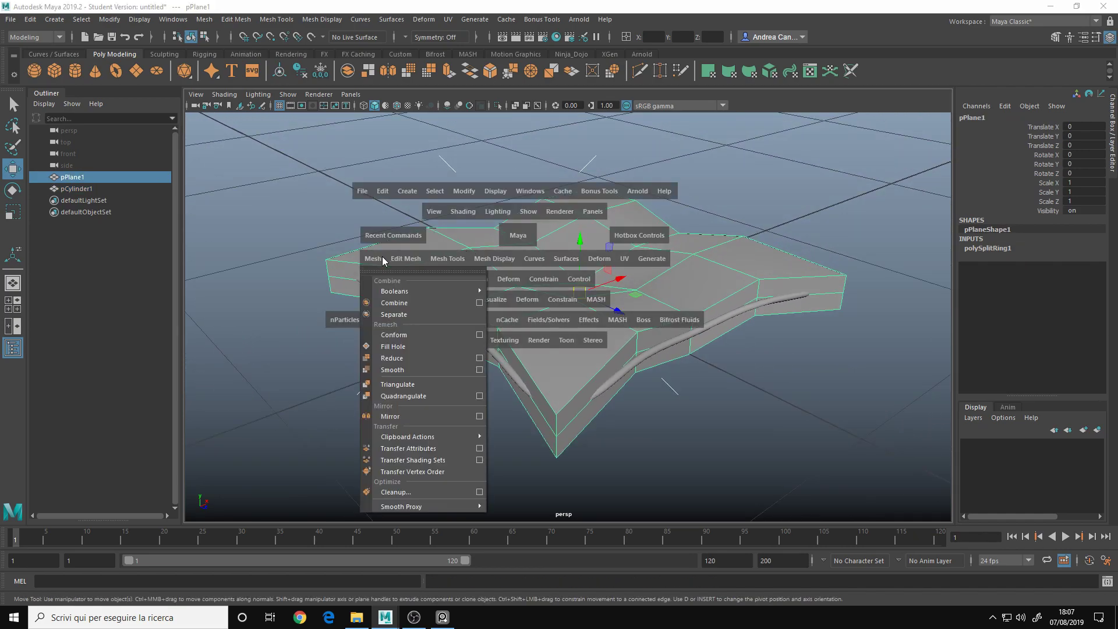
pyautogui.press('space')
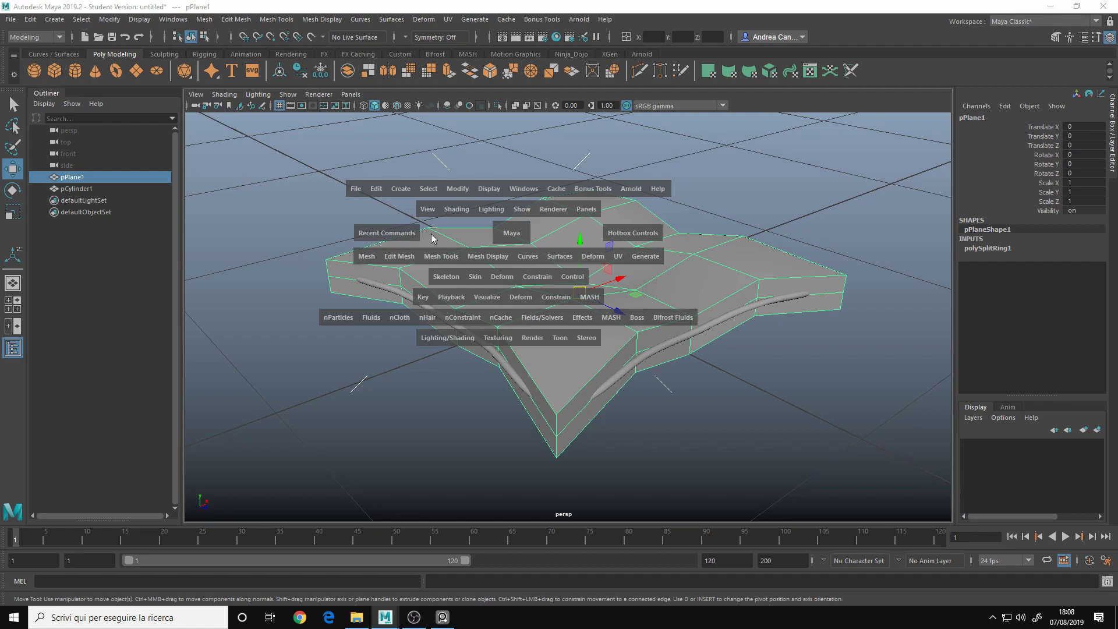
pyautogui.click(365, 260)
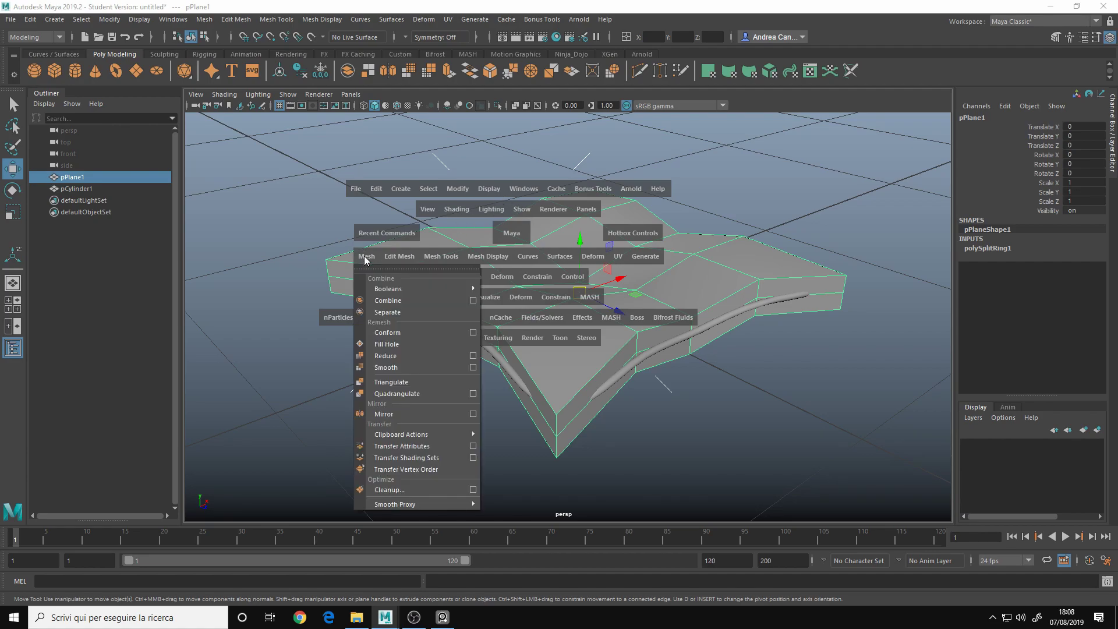
pyautogui.click(386, 368)
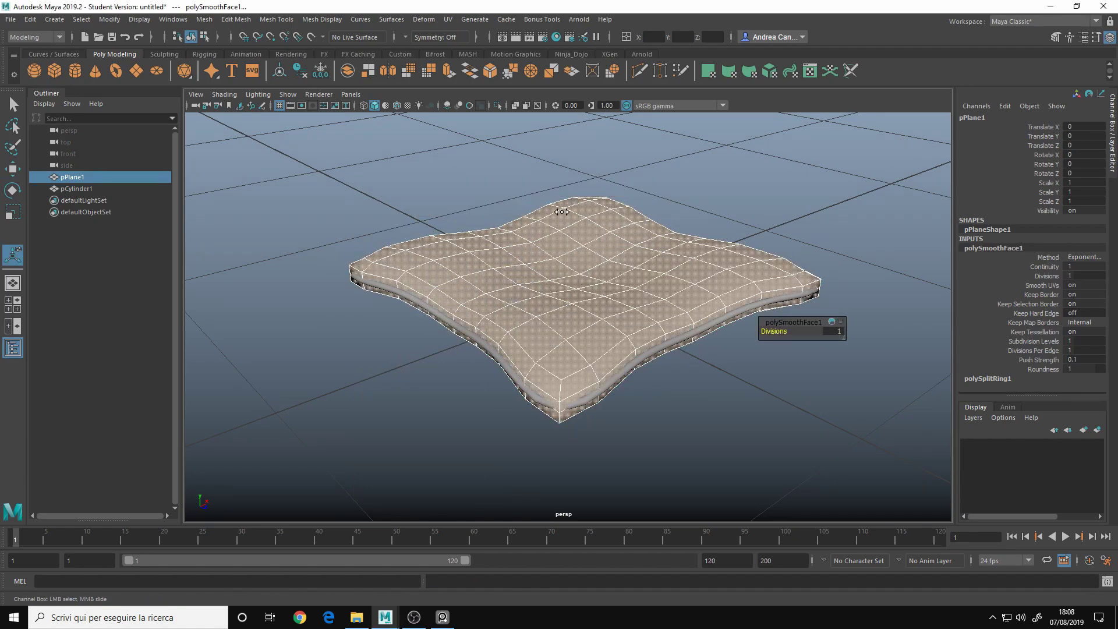
pyautogui.moveTo(561, 211); pyautogui.dragTo(567, 212)
pyautogui.press('w')
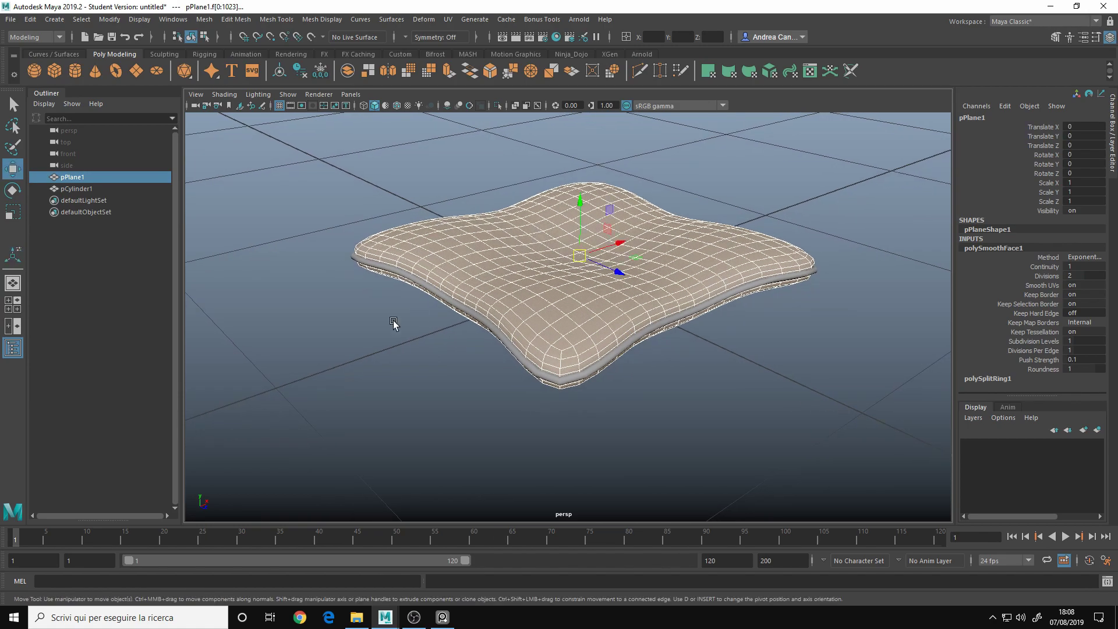
pyautogui.click(342, 348)
# - Apply Smooth to the cord mesh and set its divisions to 2
pyautogui.click(590, 376)
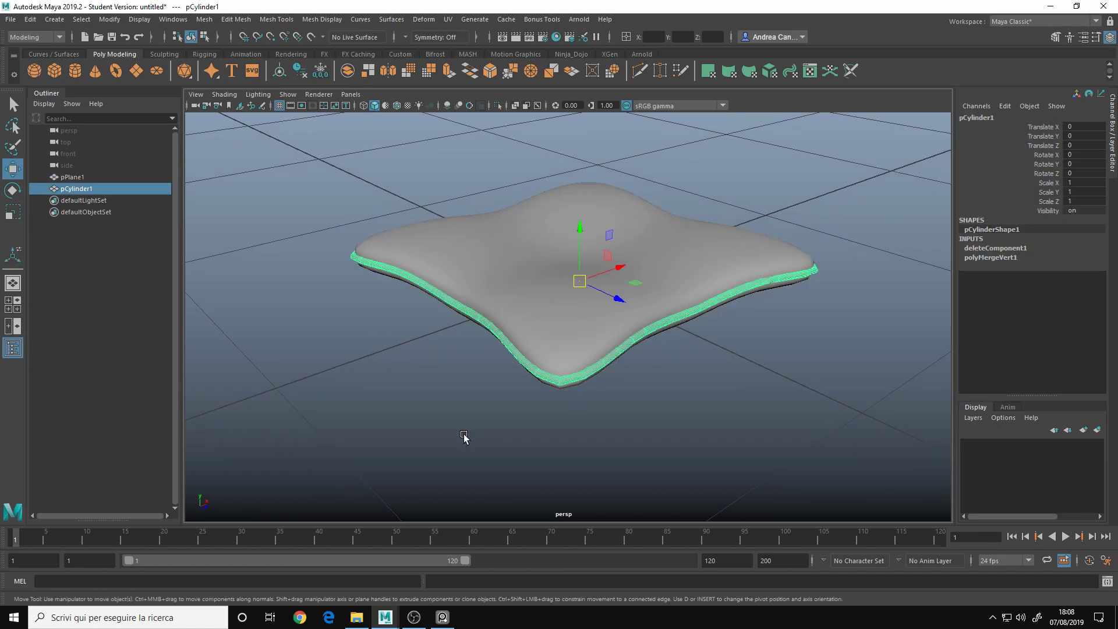
pyautogui.keyDown('alt'); pyautogui.moveTo(461, 394); pyautogui.dragTo(472, 350, button='middle'); pyautogui.keyUp('alt')
pyautogui.keyDown('alt'); pyautogui.moveTo(472, 350); pyautogui.dragTo(621, 343, button='right'); pyautogui.keyUp('alt')
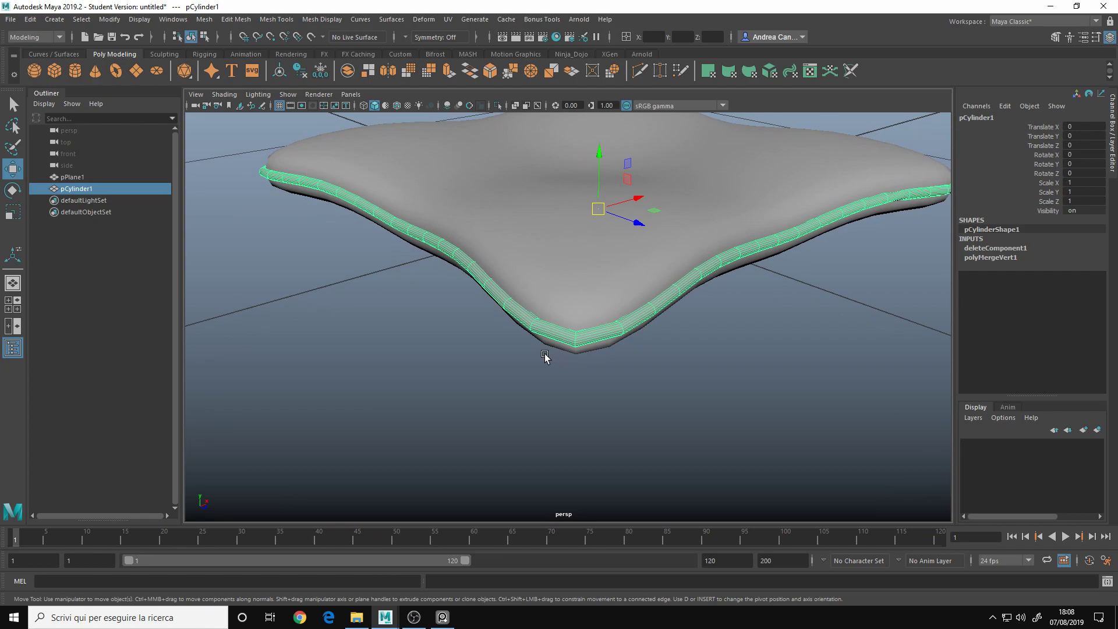
pyautogui.press('g')
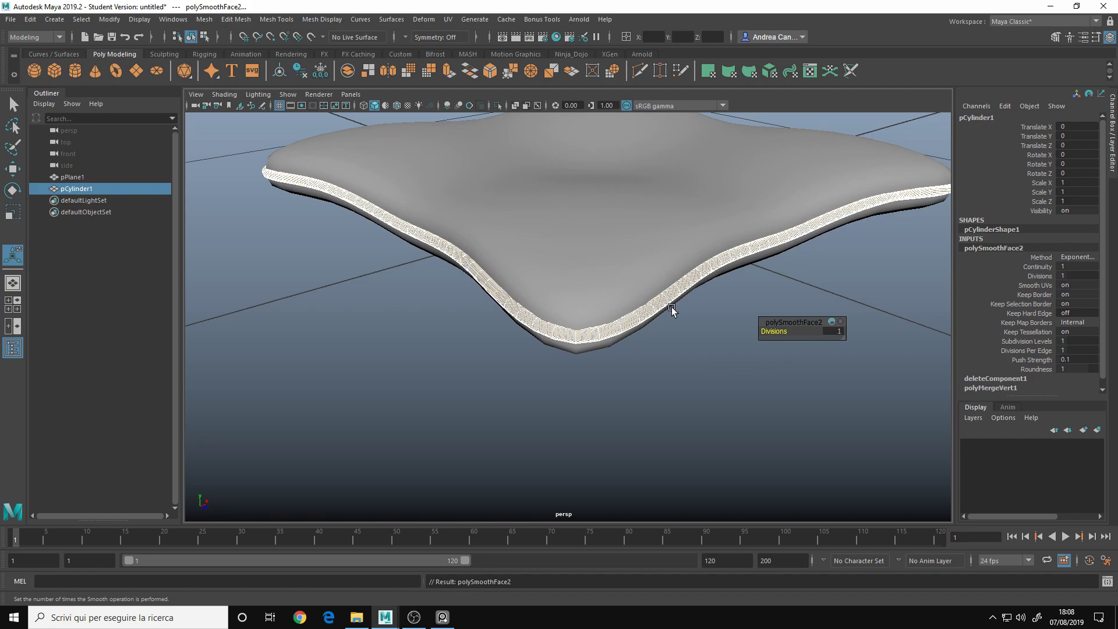
pyautogui.scroll(3, 654, 342)
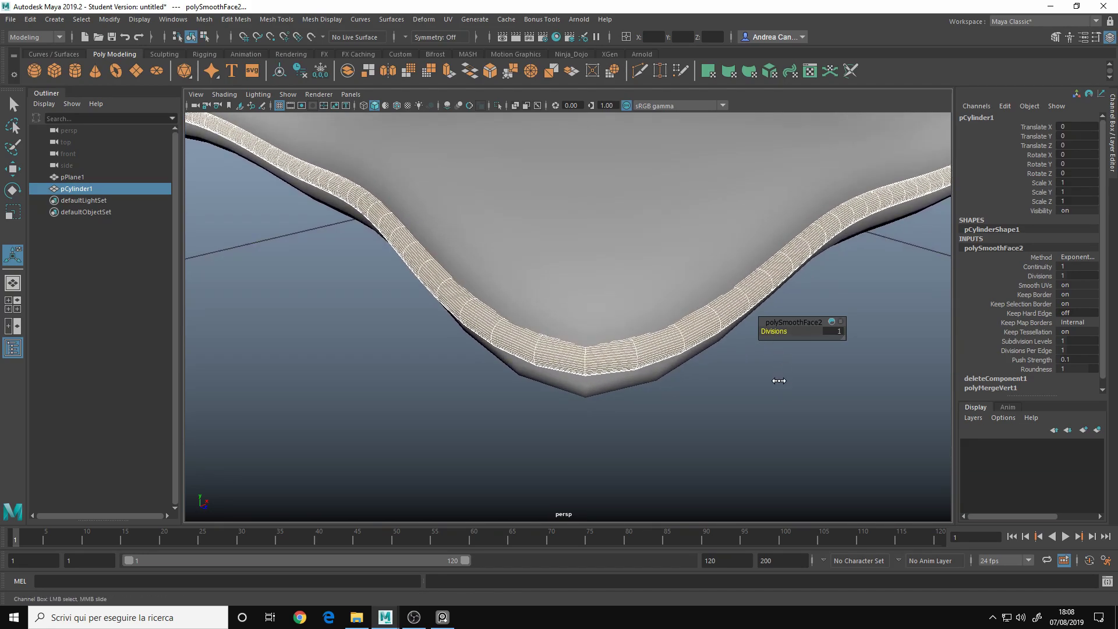
pyautogui.moveTo(780, 381); pyautogui.dragTo(783, 381, button='middle')
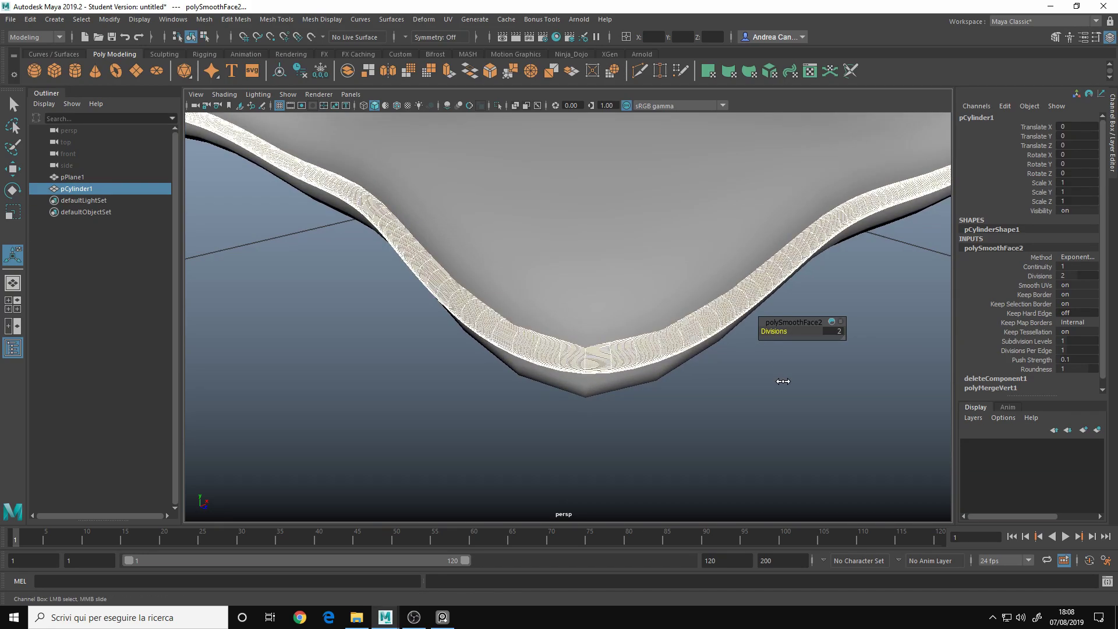
# - Leave the cord's Smooth settings, reselect the cord to check its smoothed mesh, and deselect it
pyautogui.press('w')
pyautogui.click(780, 384)
pyautogui.click(698, 321)
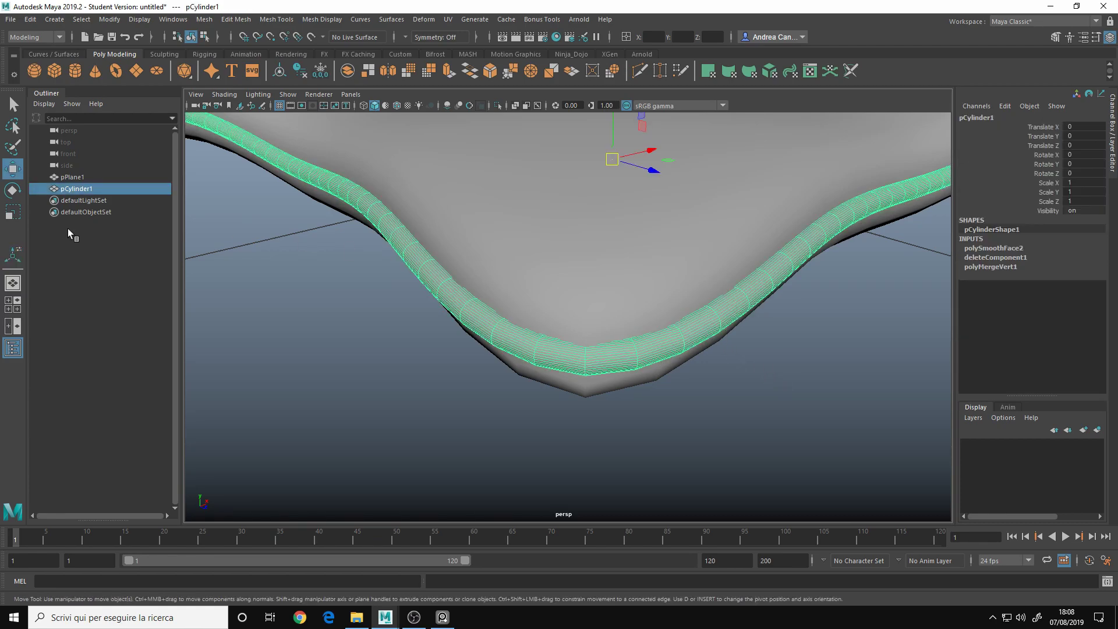
pyautogui.press('t')
pyautogui.press('w')
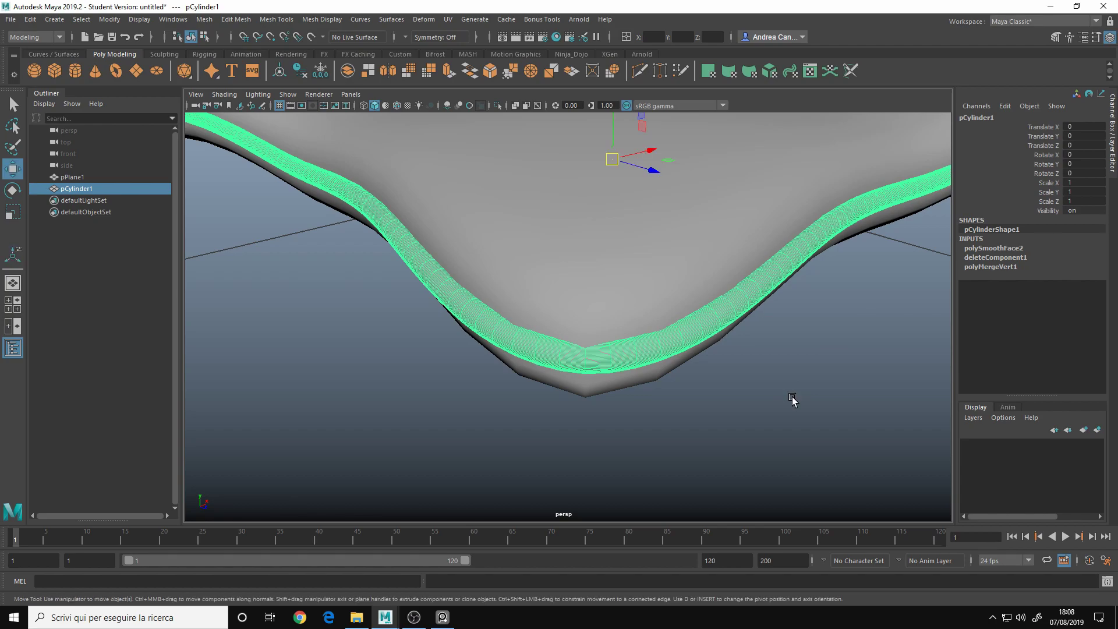
pyautogui.click(794, 399)
# - Select the cushion mesh and delete its construction history
pyautogui.scroll(-6, 856, 295)
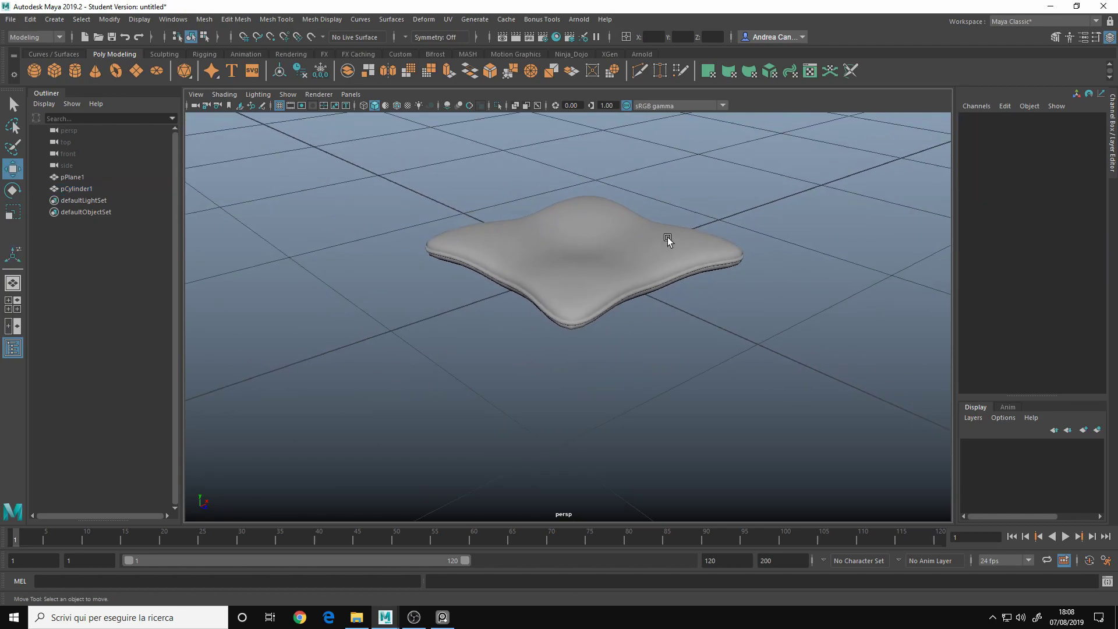
pyautogui.scroll(1, 652, 256)
pyautogui.click(639, 264)
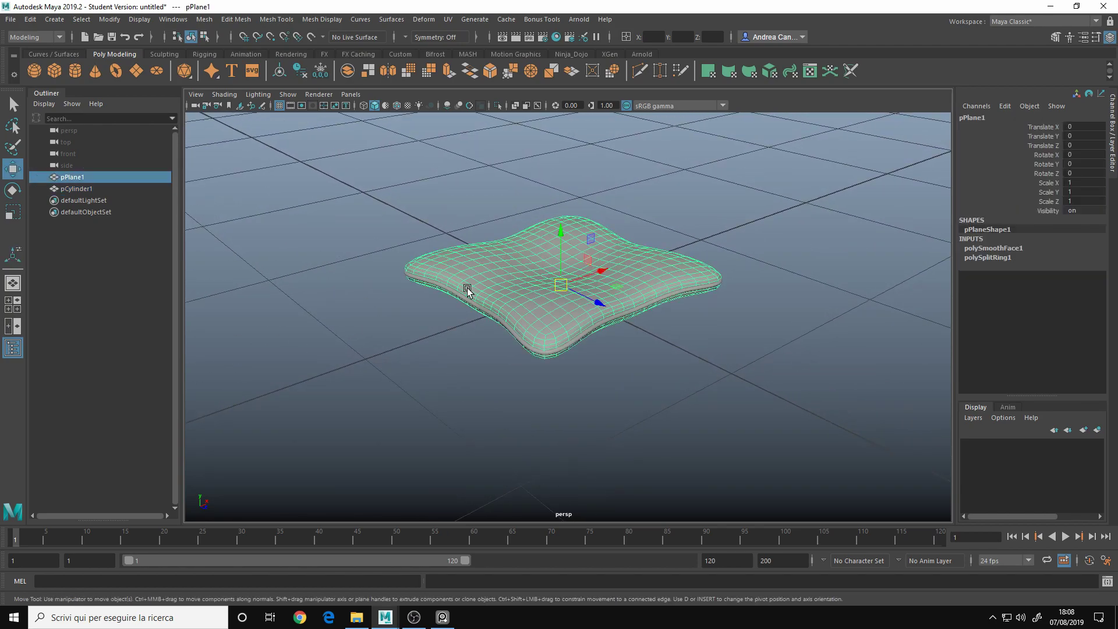
pyautogui.scroll(5, 630, 299)
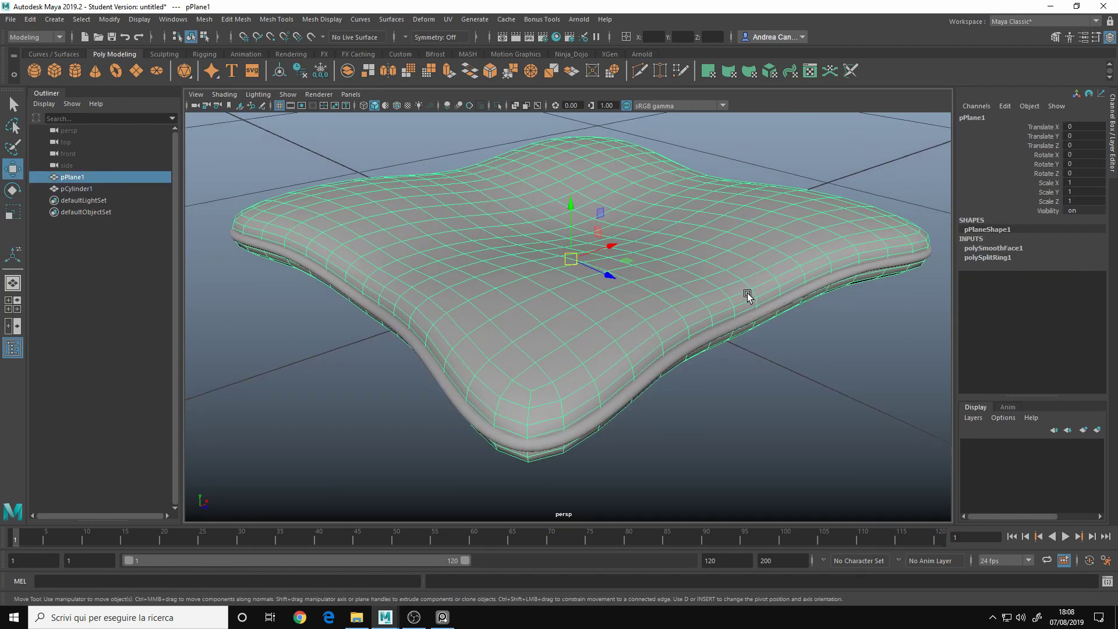
pyautogui.scroll(-3, 532, 317)
pyautogui.moveTo(487, 316)
pyautogui.keyDown('alt'); pyautogui.mouseDown()
pyautogui.moveTo(449, 320)
pyautogui.moveTo(494, 324)
pyautogui.mouseUp(); pyautogui.keyUp('alt')
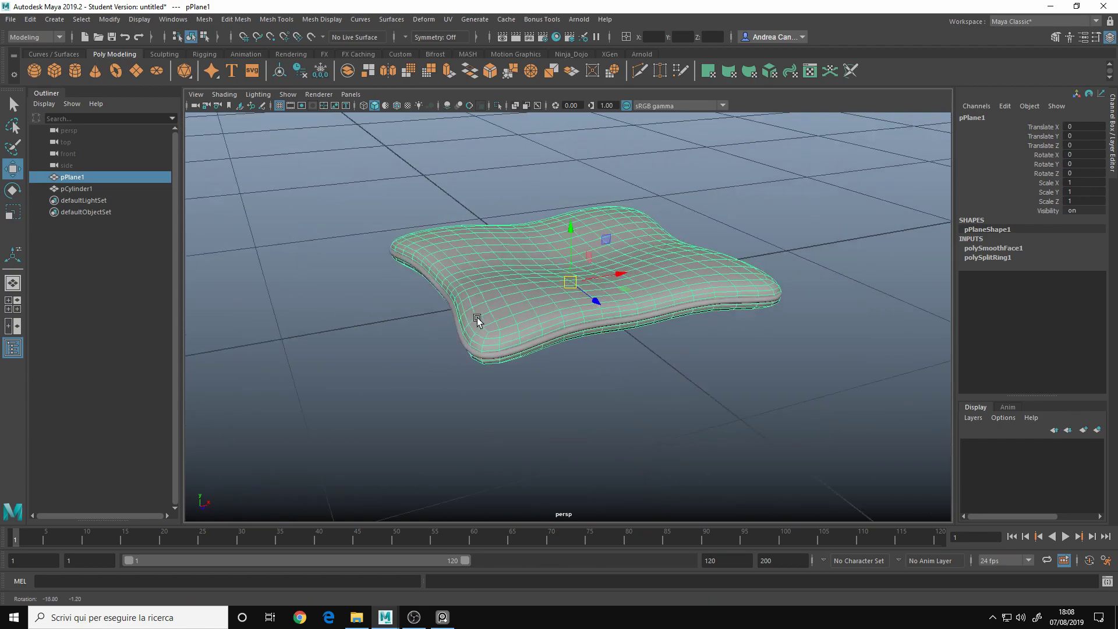
pyautogui.keyDown('alt'); pyautogui.moveTo(494, 324); pyautogui.dragTo(657, 299, button='right'); pyautogui.keyUp('alt')
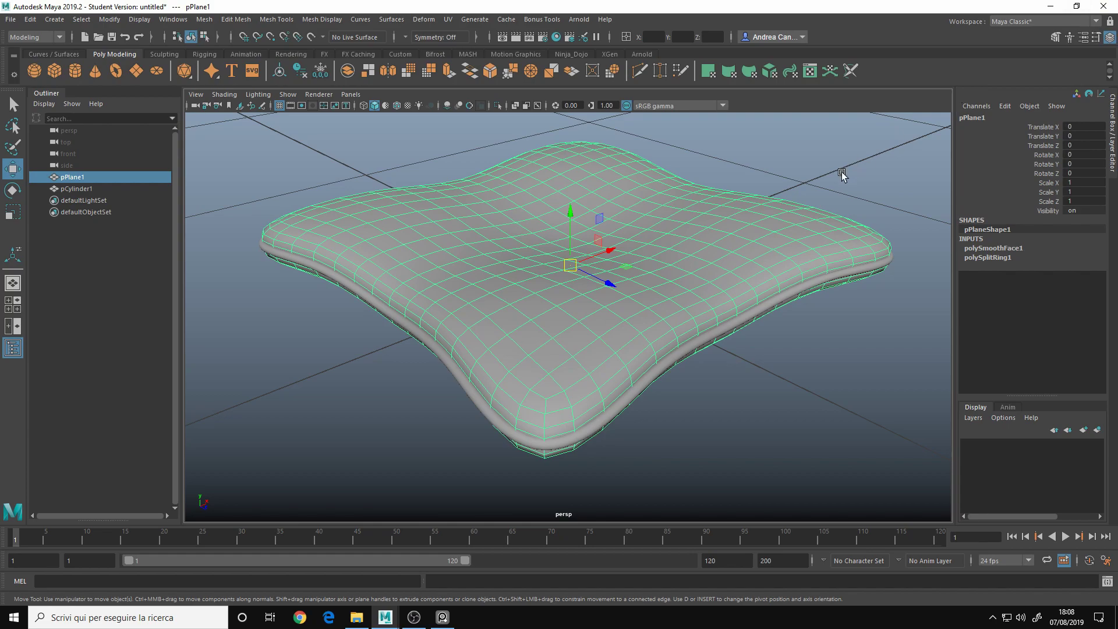
pyautogui.hotkey('alt', 'shift', 'd')
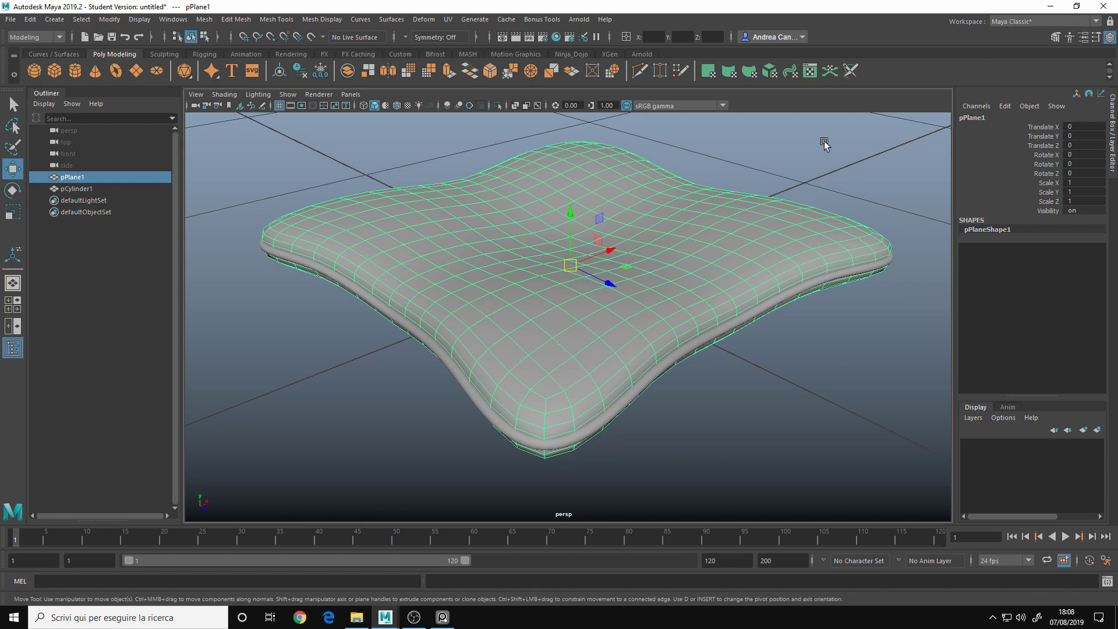
# - Switch to the UV Editing workspace and isolate the cushion in the perspective view
pyautogui.click(1024, 22)
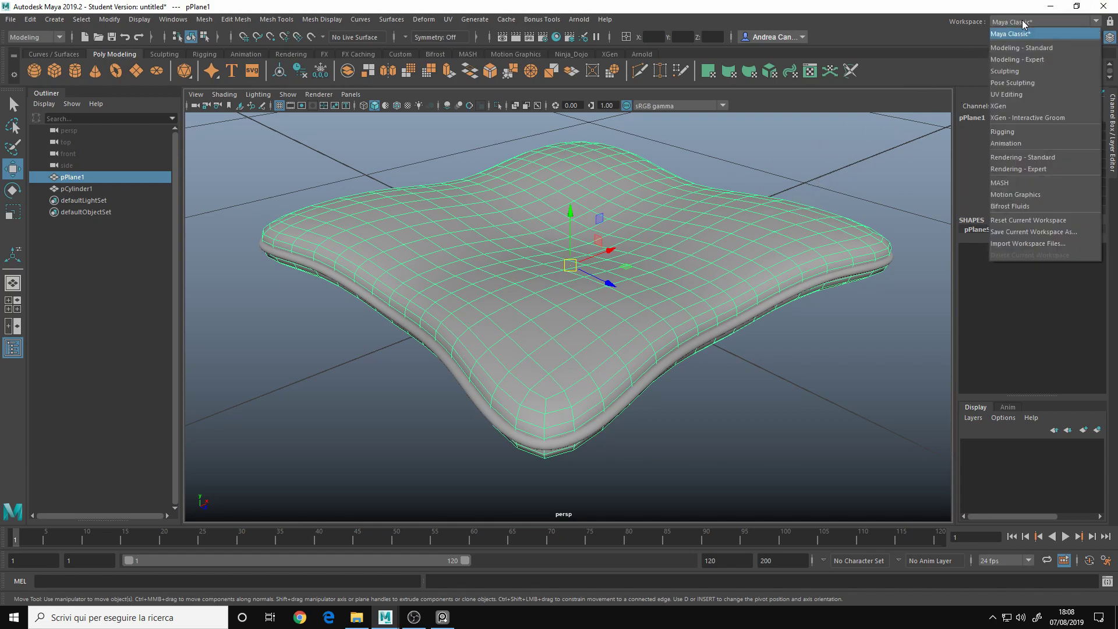
pyautogui.click(1021, 94)
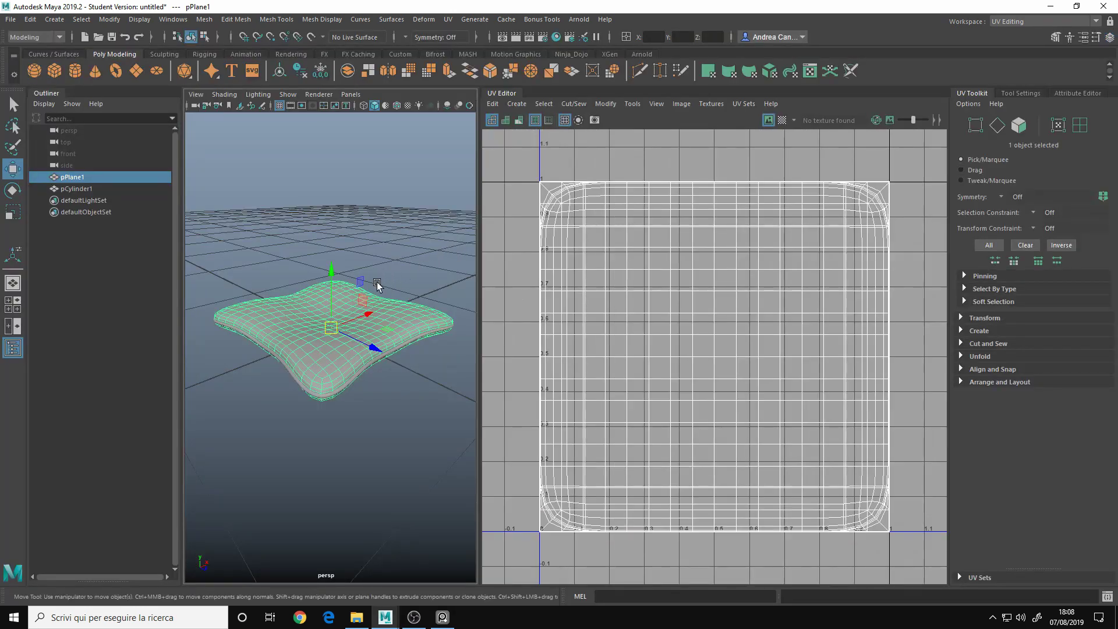
pyautogui.keyDown('alt'); pyautogui.moveTo(377, 287); pyautogui.dragTo(349, 279); pyautogui.keyUp('alt')
pyautogui.keyDown('alt'); pyautogui.moveTo(349, 280); pyautogui.dragTo(331, 269, button='right'); pyautogui.keyUp('alt')
pyautogui.scroll(4, 331, 271)
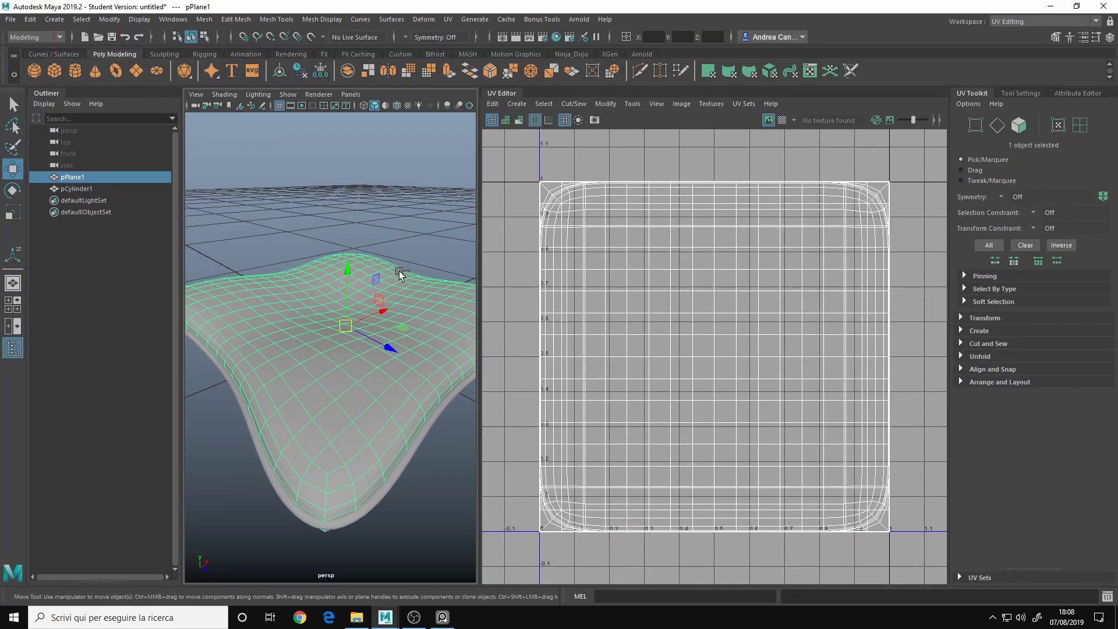
pyautogui.scroll(-5, 412, 295)
pyautogui.hotkey('ctrl', '1')
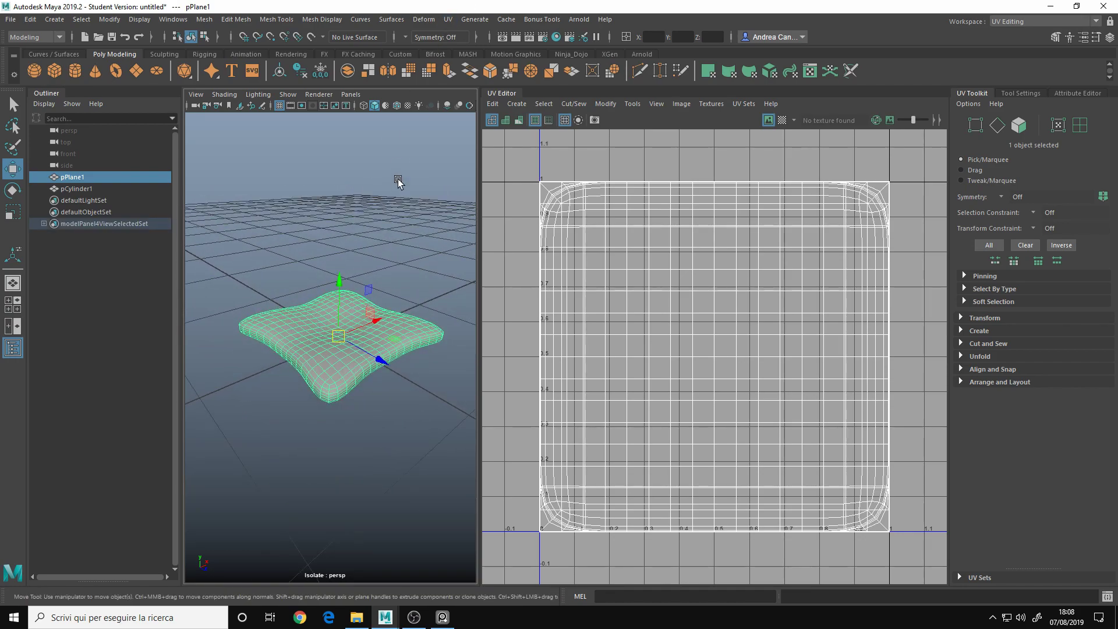
# - Apply a Camera-based UV projection to the cushion and deselect its faces
pyautogui.click(450, 19)
pyautogui.click(448, 20)
pyautogui.click(448, 17)
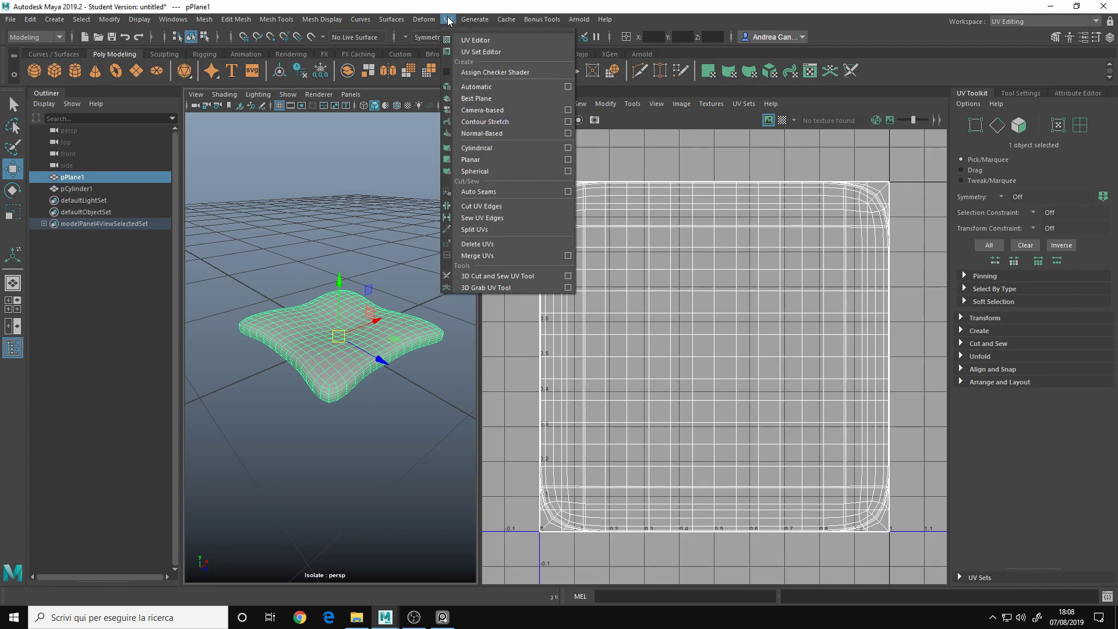
pyautogui.click(489, 111)
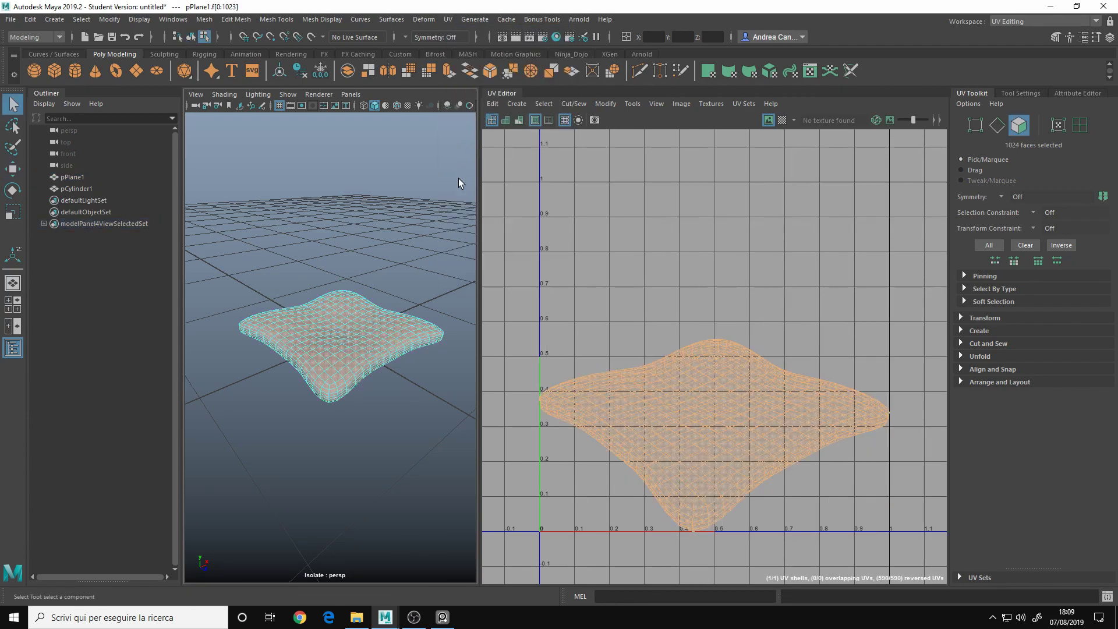
pyautogui.click(376, 269)
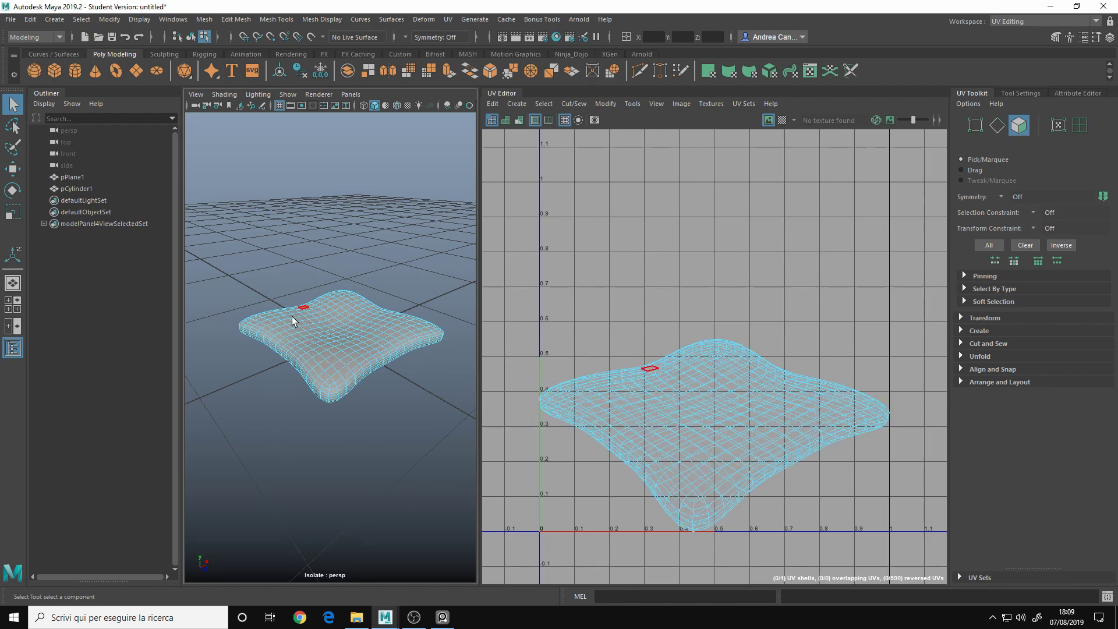
# - Select the edge loop running around the cushion's side and cut the UVs along it
pyautogui.keyDown('alt'); pyautogui.moveTo(292, 316); pyautogui.dragTo(371, 324, button='right'); pyautogui.keyUp('alt')
pyautogui.keyDown('alt'); pyautogui.moveTo(372, 324); pyautogui.dragTo(384, 313); pyautogui.keyUp('alt')
pyautogui.moveTo(415, 233); pyautogui.dragTo(412, 201, button='right')
pyautogui.click(338, 327)
pyautogui.click(321, 350)
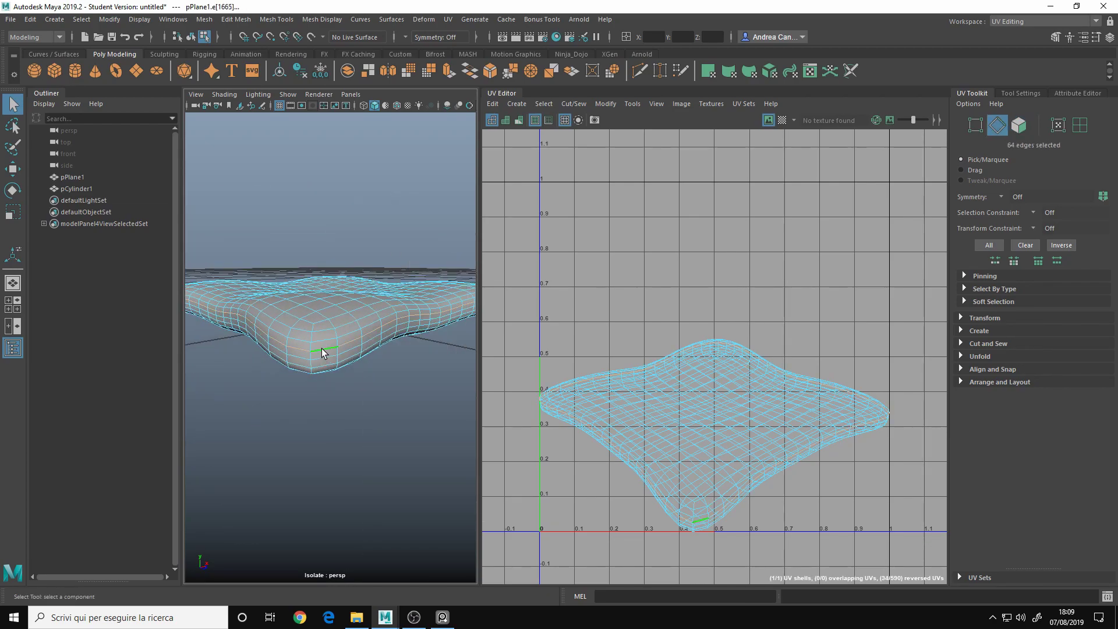
pyautogui.press('4')
pyautogui.press('5')
pyautogui.rightClick(598, 265)
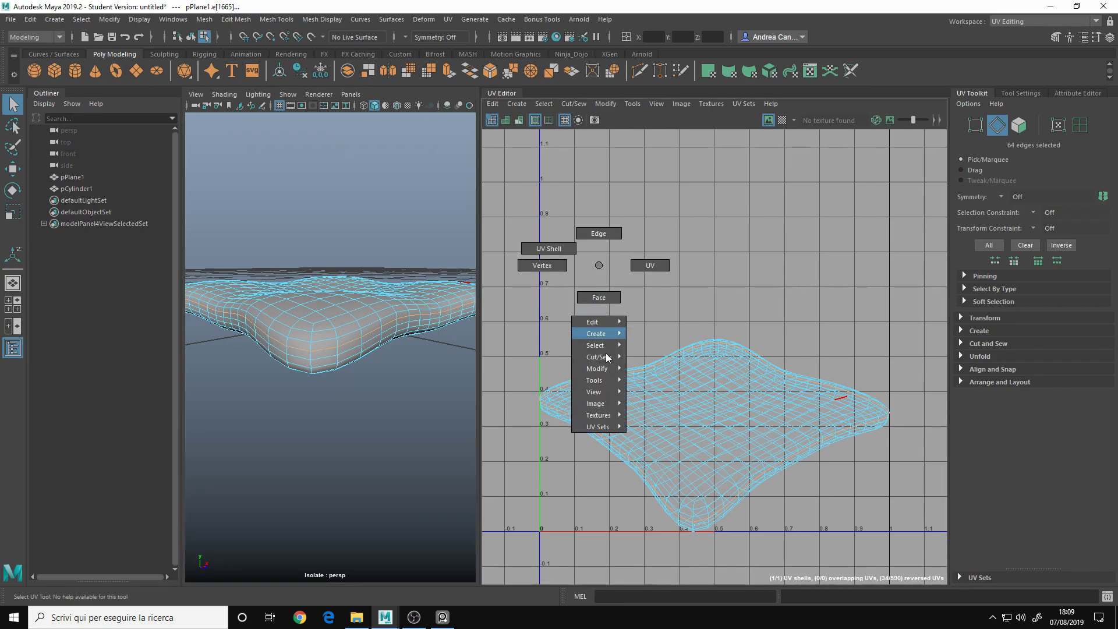
pyautogui.moveTo(607, 361)
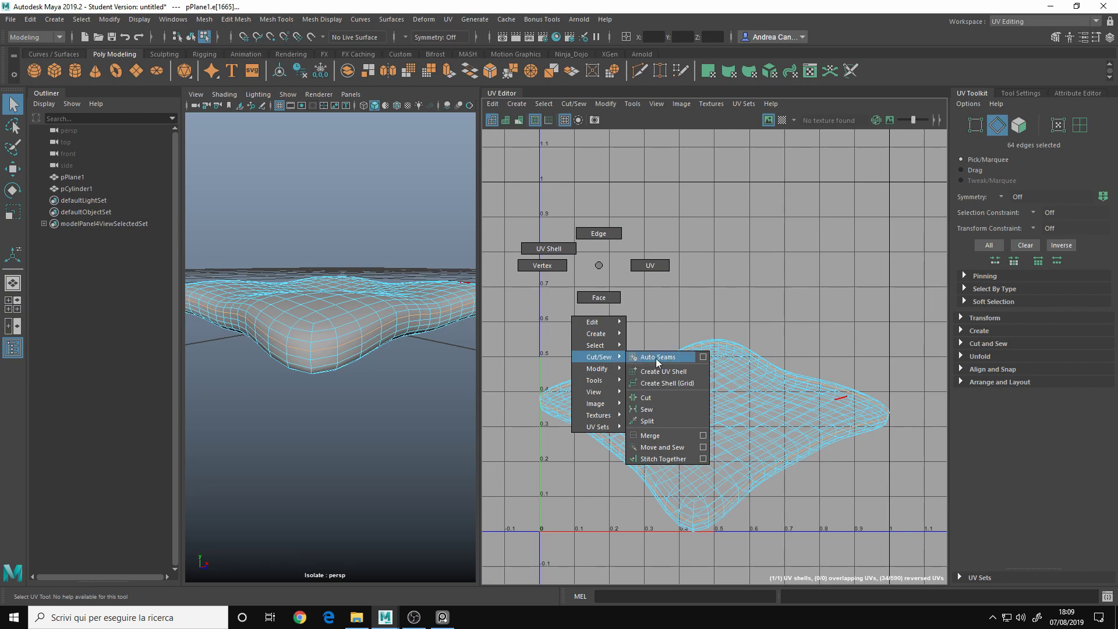
pyautogui.click(646, 398)
pyautogui.press('w')
# - Select both of the cushion's UV shells, unfold them, and clear the selection
pyautogui.rightClick(665, 250)
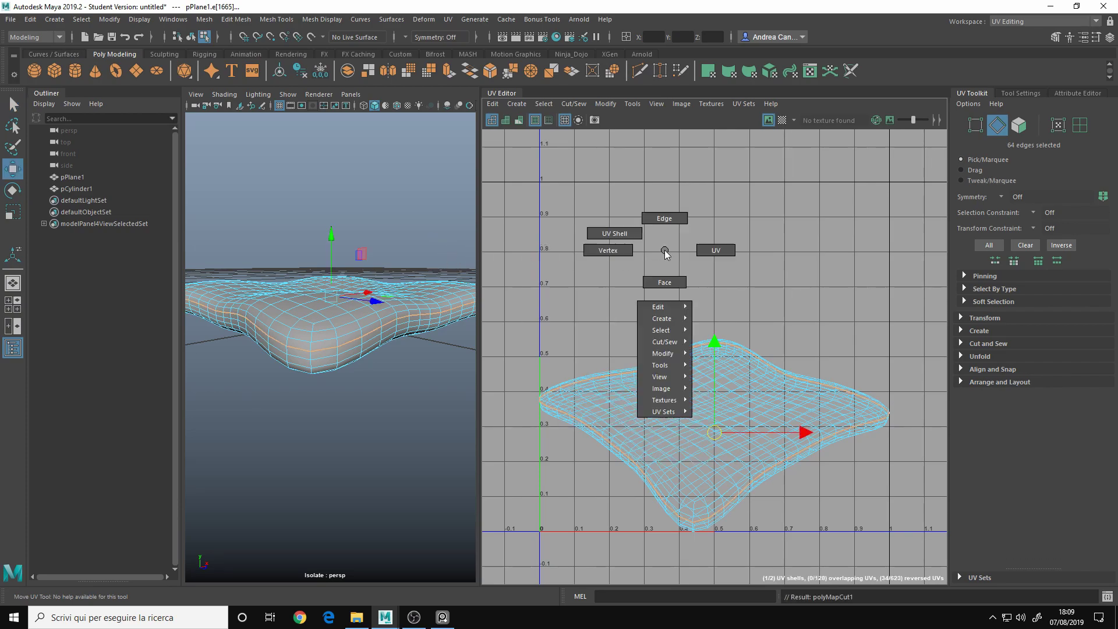
pyautogui.click(618, 235)
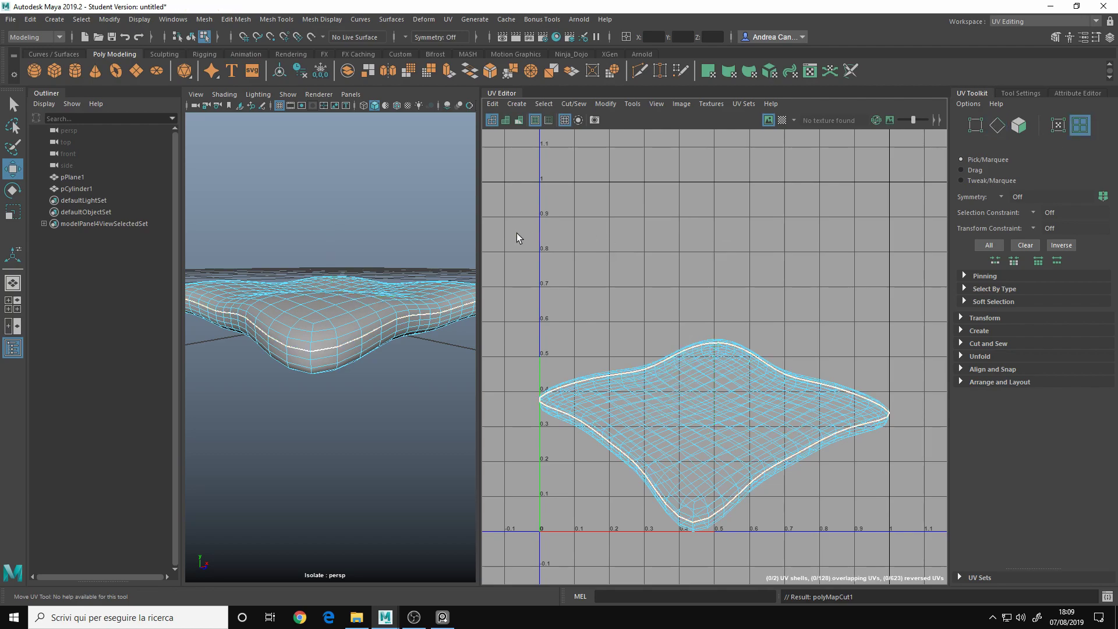
pyautogui.moveTo(516, 233); pyautogui.dragTo(818, 562)
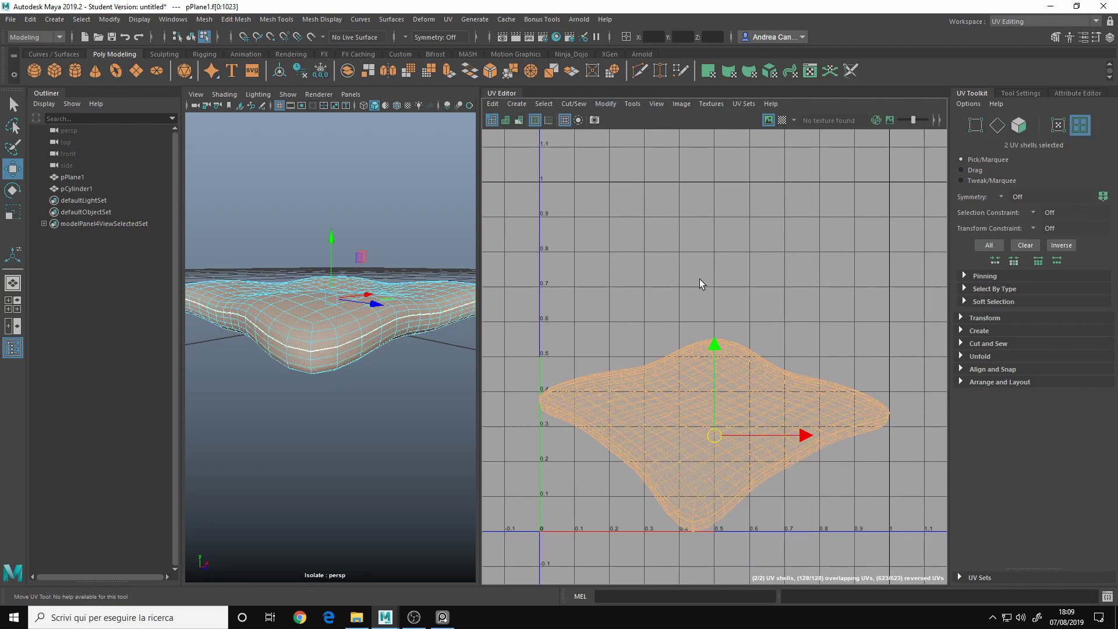
pyautogui.click(606, 104)
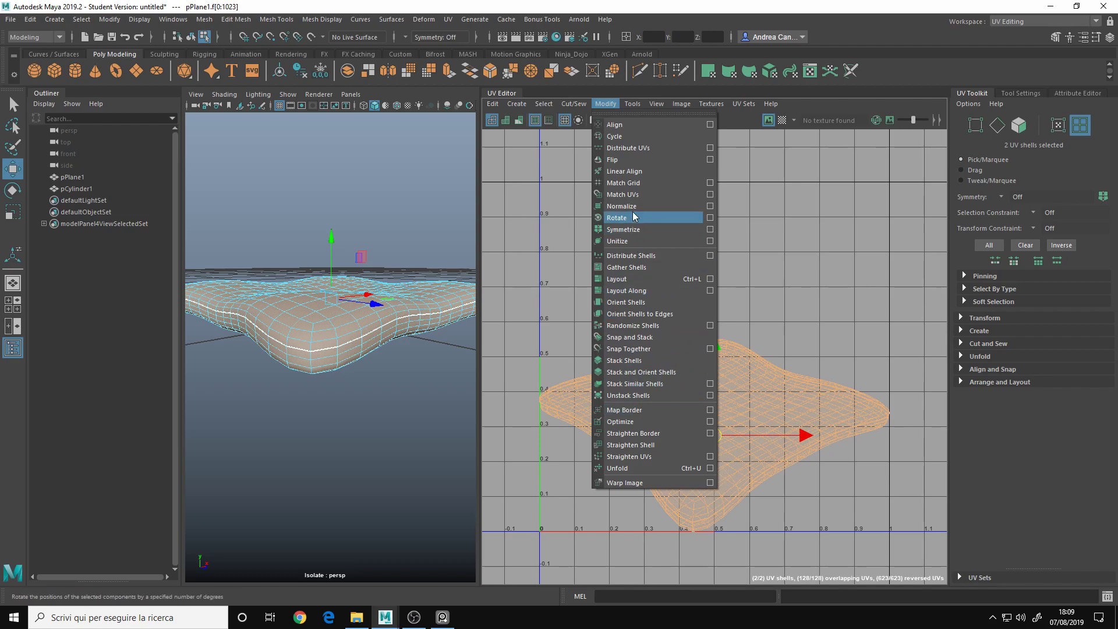
pyautogui.click(641, 470)
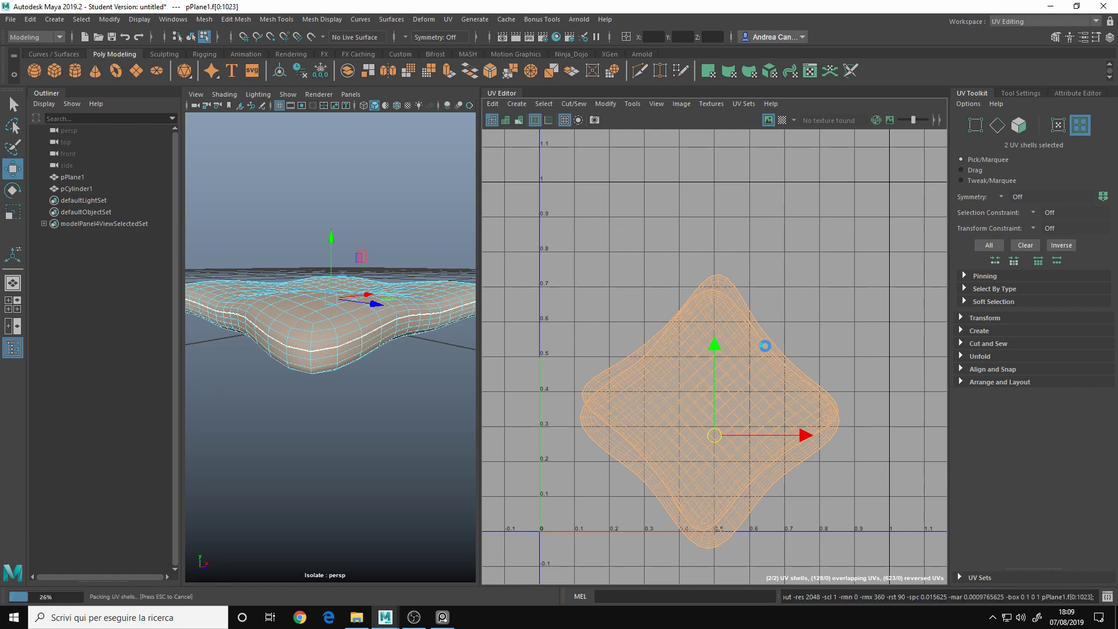
pyautogui.click(753, 223)
# - Inspect the cushion's unwrap from several sides with UV distortion shading, turn the shading off, and return to object selection
pyautogui.click(518, 120)
pyautogui.moveTo(293, 275)
pyautogui.keyDown('alt'); pyautogui.mouseDown()
pyautogui.moveTo(304, 301)
pyautogui.moveTo(403, 324)
pyautogui.moveTo(347, 289)
pyautogui.moveTo(317, 342)
pyautogui.moveTo(290, 324)
pyautogui.moveTo(287, 257)
pyautogui.moveTo(317, 336)
pyautogui.mouseUp(); pyautogui.keyUp('alt')
pyautogui.keyDown('alt'); pyautogui.moveTo(292, 387); pyautogui.dragTo(309, 232); pyautogui.keyUp('alt')
pyautogui.keyDown('alt'); pyautogui.moveTo(299, 331); pyautogui.dragTo(309, 367, button='middle'); pyautogui.keyUp('alt')
pyautogui.keyDown('alt'); pyautogui.moveTo(309, 367); pyautogui.dragTo(384, 367, button='right'); pyautogui.keyUp('alt')
pyautogui.keyDown('alt'); pyautogui.moveTo(333, 251); pyautogui.dragTo(387, 323); pyautogui.keyUp('alt')
pyautogui.keyDown('alt'); pyautogui.moveTo(387, 324); pyautogui.dragTo(343, 323, button='right'); pyautogui.keyUp('alt')
pyautogui.click(518, 120)
pyautogui.click(644, 310)
pyautogui.click(355, 258)
pyautogui.moveTo(382, 226); pyautogui.dragTo(419, 201, button='right')
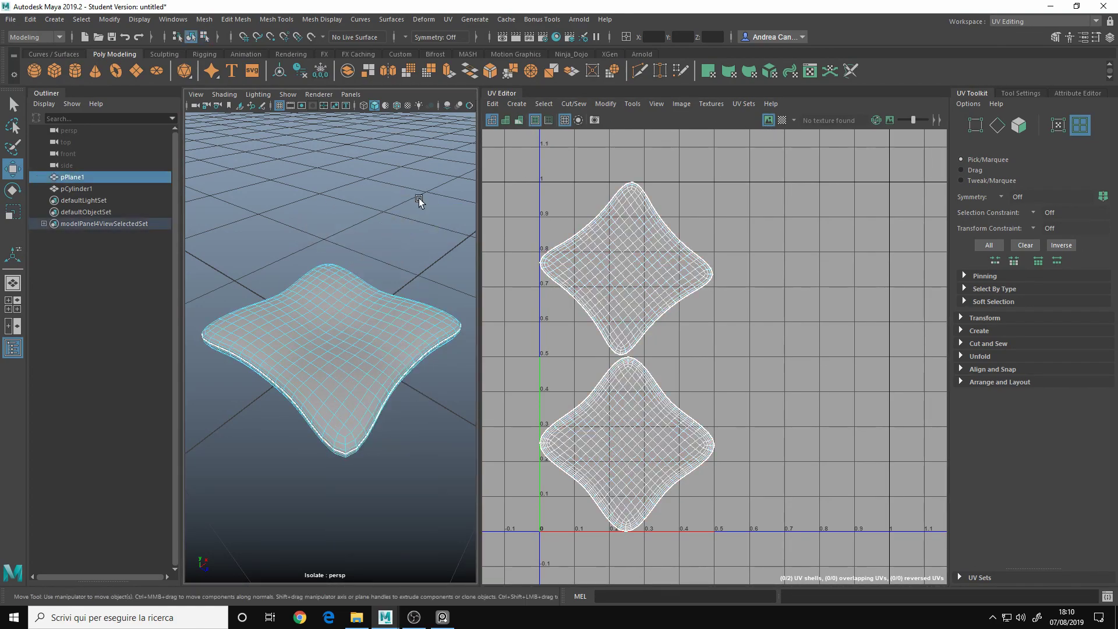
# - Return to the Maya Classic workspace, end the cushion's isolation, and select the edge cord
pyautogui.click(1033, 18)
pyautogui.click(1025, 32)
pyautogui.keyDown('alt'); pyautogui.moveTo(631, 288); pyautogui.dragTo(510, 287); pyautogui.keyUp('alt')
pyautogui.hotkey('ctrl', '1')
pyautogui.click(553, 326)
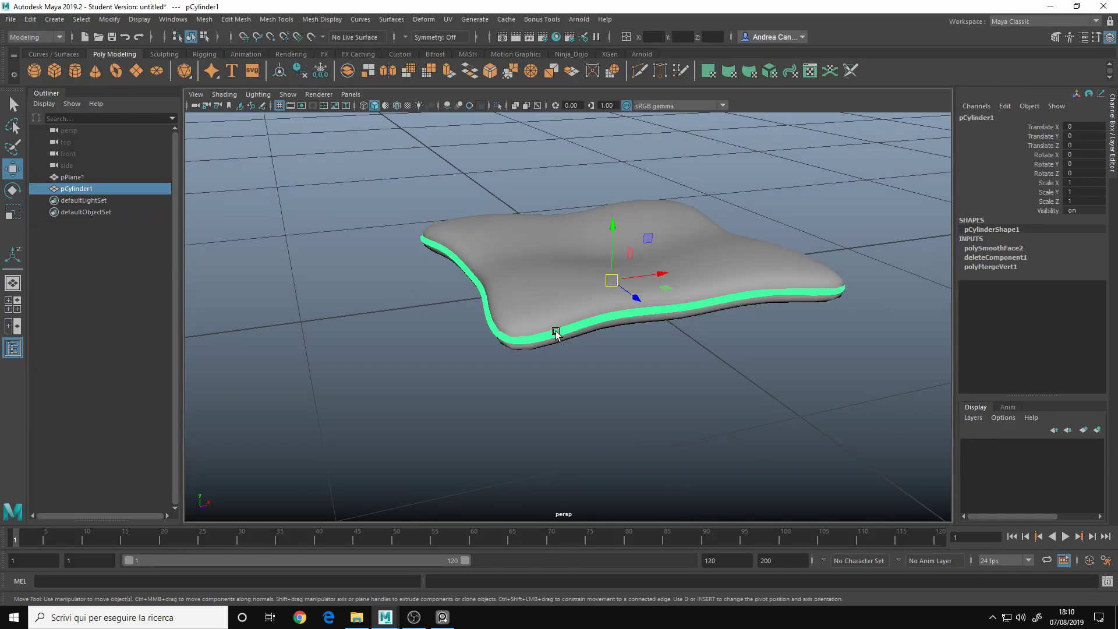
# - Isolate the cord in the view and switch to the UV Editing workspace
pyautogui.scroll(6, 554, 326)
pyautogui.keyDown('alt'); pyautogui.moveTo(596, 363); pyautogui.dragTo(670, 330, button='middle'); pyautogui.keyUp('alt')
pyautogui.keyDown('alt'); pyautogui.moveTo(670, 329); pyautogui.dragTo(744, 328, button='right'); pyautogui.keyUp('alt')
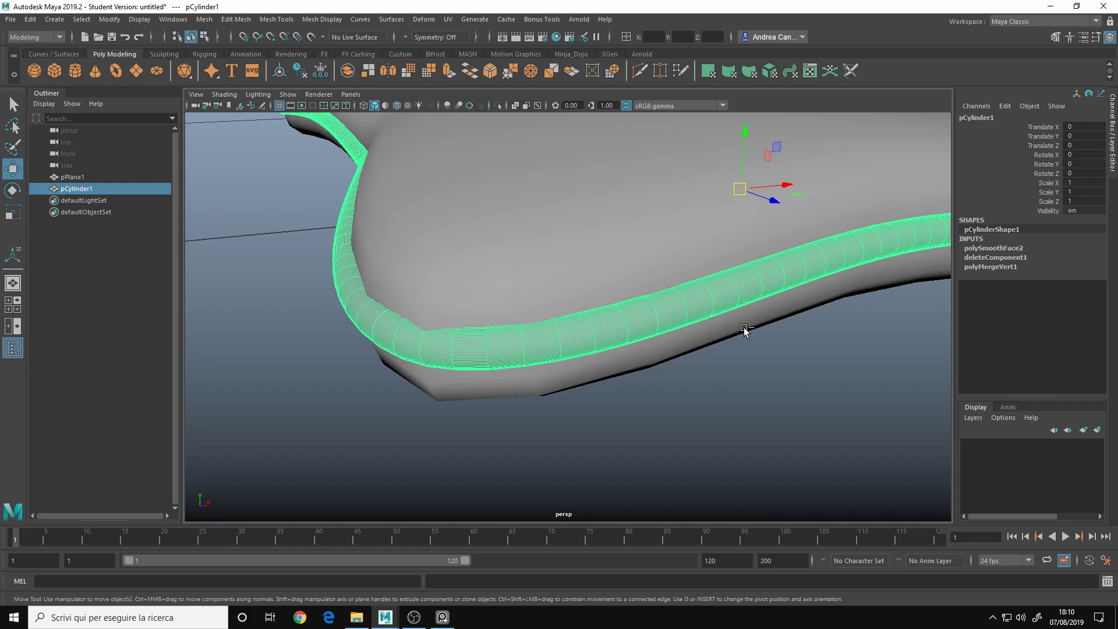
pyautogui.hotkey('ctrl', '1')
pyautogui.click(1043, 21)
pyautogui.click(1023, 96)
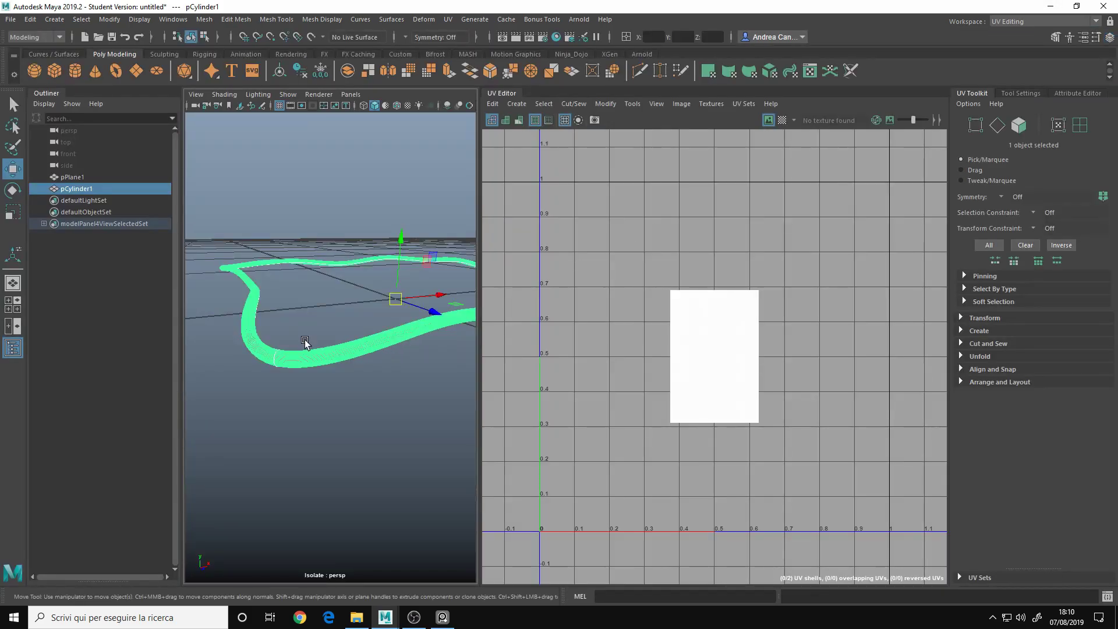
pyautogui.moveTo(304, 342)
pyautogui.keyDown('alt'); pyautogui.mouseDown()
pyautogui.moveTo(312, 362)
pyautogui.moveTo(328, 361)
pyautogui.moveTo(314, 344)
pyautogui.moveTo(297, 349)
pyautogui.mouseUp(); pyautogui.keyUp('alt')
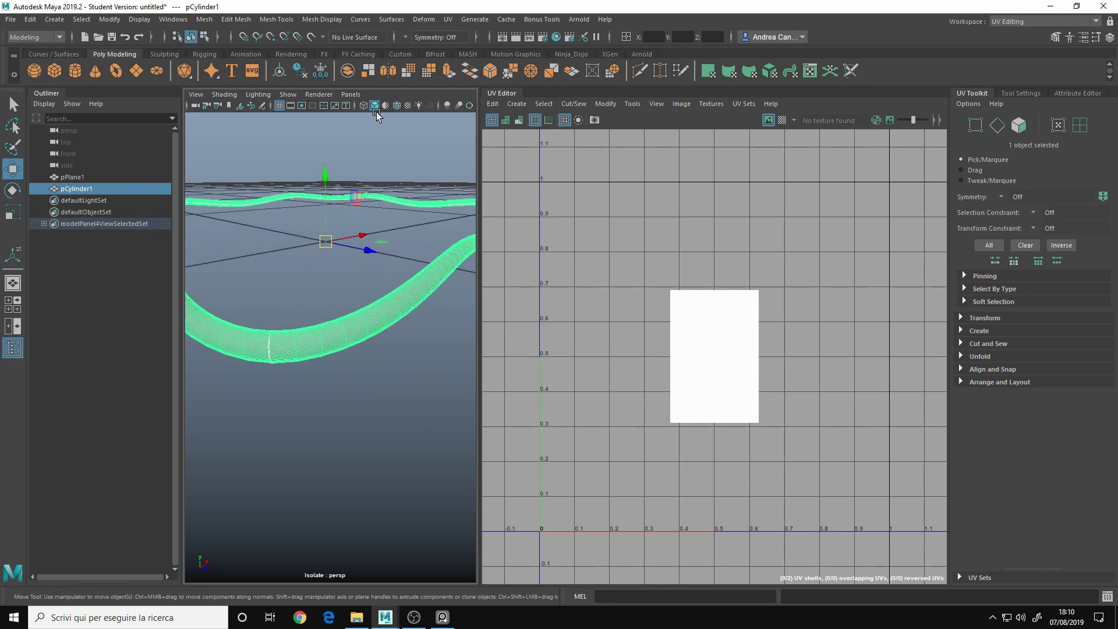
# - Apply a Camera-based UV projection to the cord
pyautogui.click(448, 19)
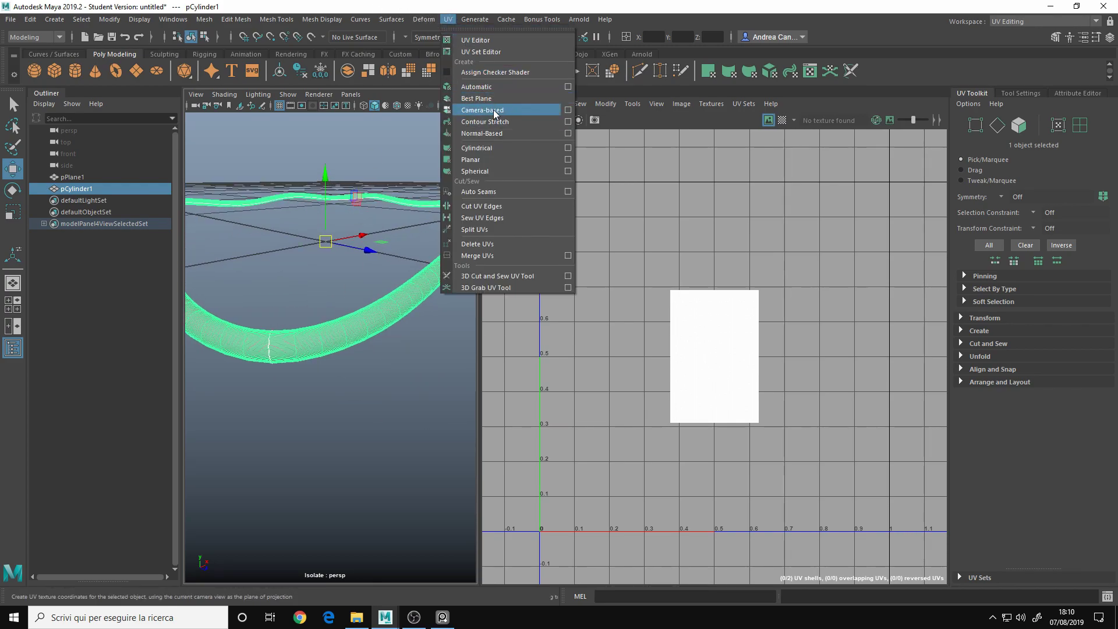
pyautogui.click(438, 20)
pyautogui.click(451, 19)
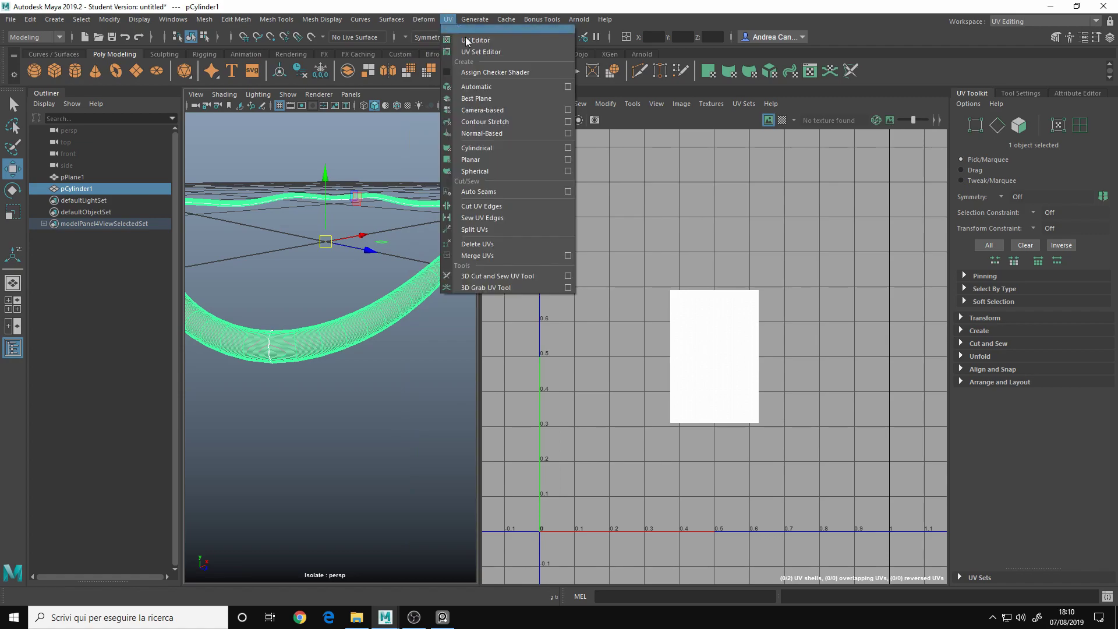
pyautogui.click(499, 111)
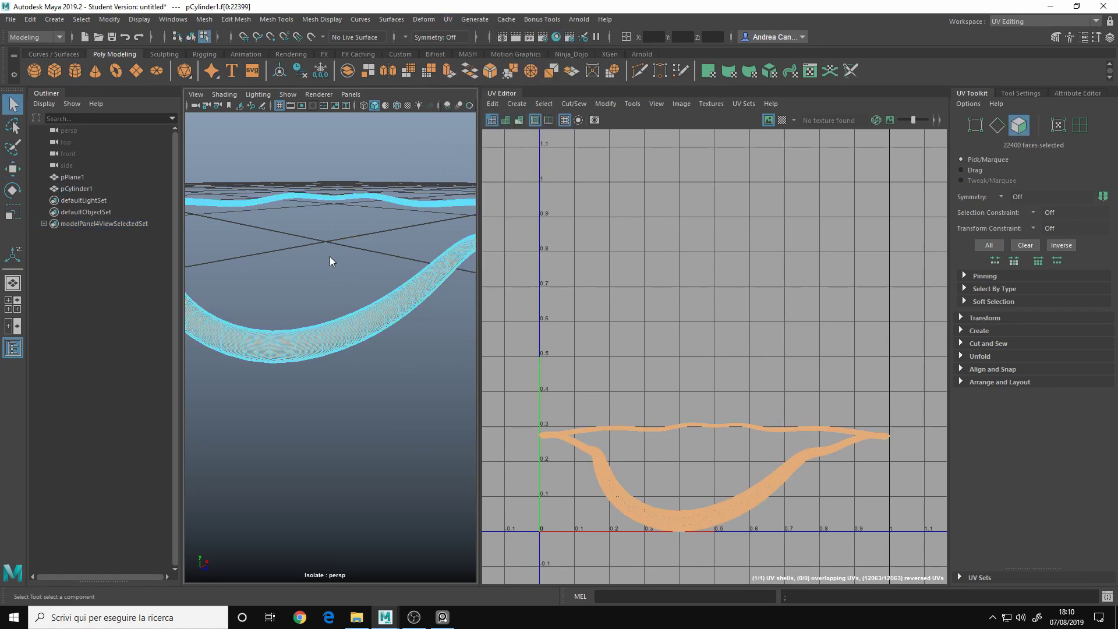
# - Select an edge loop running lengthwise around the whole cord and cut the UVs along it
pyautogui.moveTo(329, 256); pyautogui.dragTo(327, 223, button='right')
pyautogui.scroll(5, 350, 320)
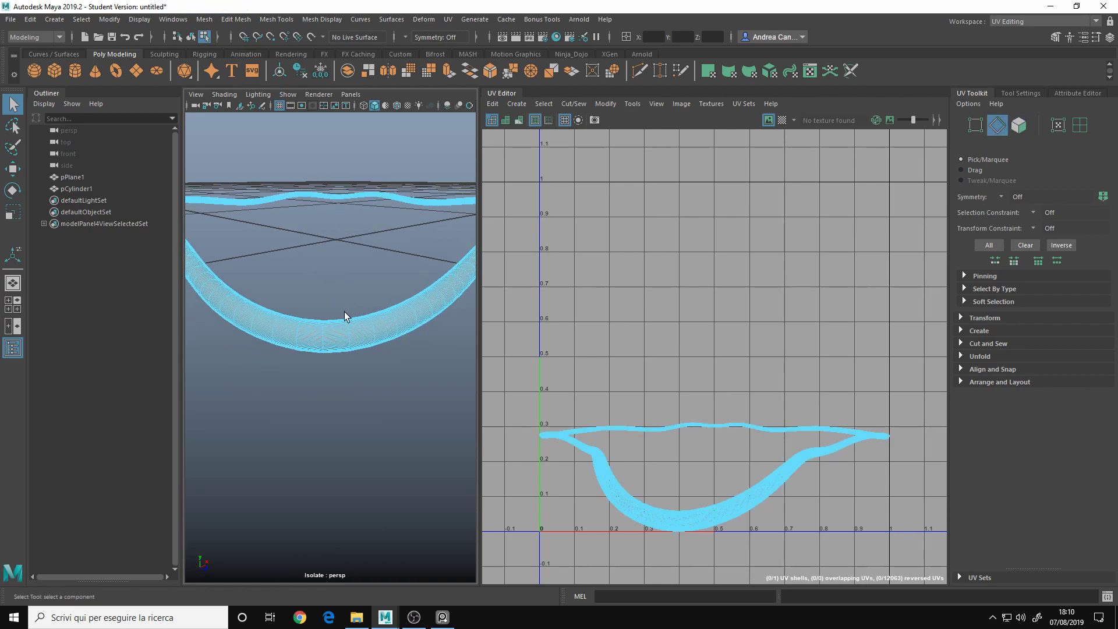
pyautogui.scroll(-4, 356, 317)
pyautogui.click(349, 345)
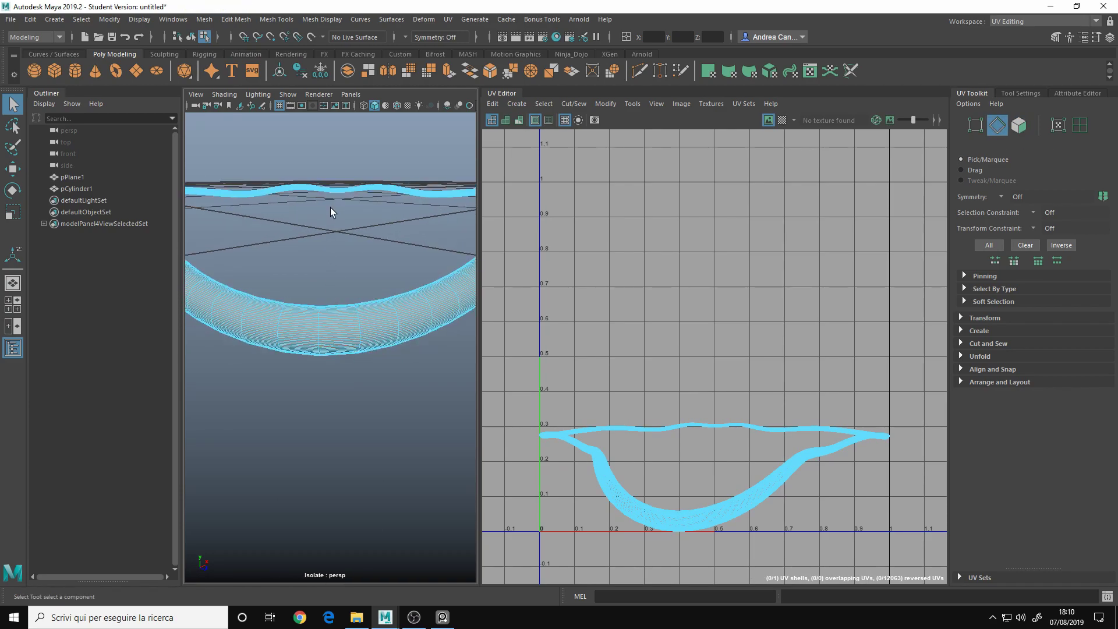
pyautogui.keyDown('alt'); pyautogui.moveTo(358, 320); pyautogui.dragTo(432, 305); pyautogui.keyUp('alt')
pyautogui.keyDown('alt'); pyautogui.moveTo(432, 306); pyautogui.dragTo(310, 330, button='middle'); pyautogui.keyUp('alt')
pyautogui.keyDown('alt'); pyautogui.moveTo(309, 329); pyautogui.dragTo(367, 330, button='right'); pyautogui.keyUp('alt')
pyautogui.keyDown('alt'); pyautogui.moveTo(366, 330); pyautogui.dragTo(377, 320, button='middle'); pyautogui.keyUp('alt')
pyautogui.keyDown('alt'); pyautogui.moveTo(377, 320); pyautogui.dragTo(379, 295, button='right'); pyautogui.keyUp('alt')
pyautogui.doubleClick(379, 298)
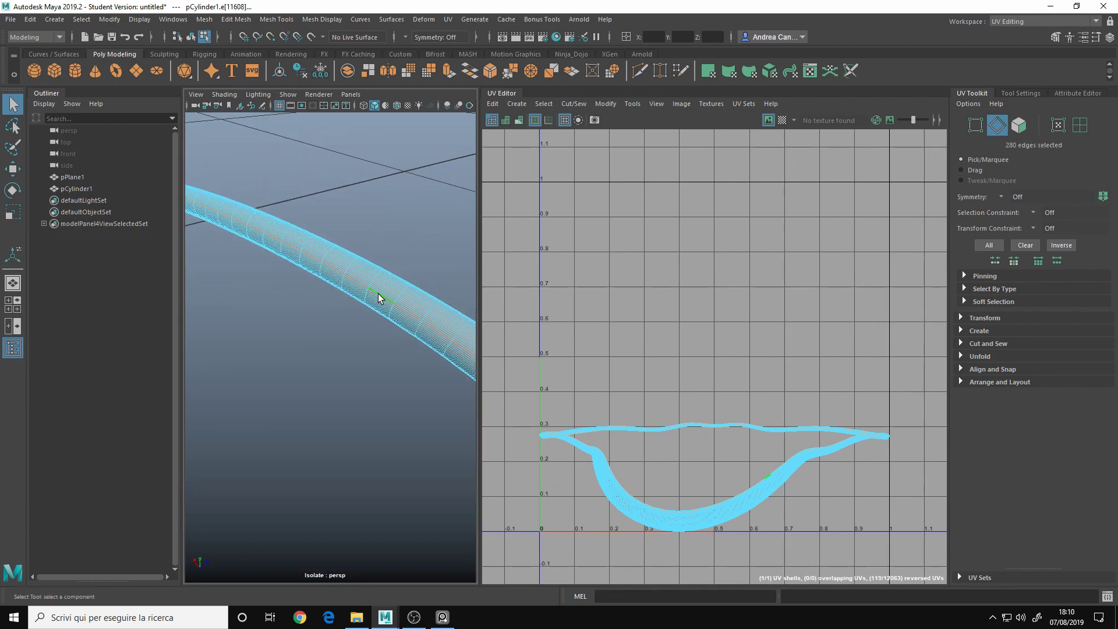
pyautogui.moveTo(731, 222); pyautogui.dragTo(785, 356, button='right')
pyautogui.press('w')
# - Select the cord's whole UV shell, unfold it, and clear the selection
pyautogui.moveTo(766, 307); pyautogui.dragTo(712, 283, button='right')
pyautogui.moveTo(778, 540); pyautogui.dragTo(848, 368)
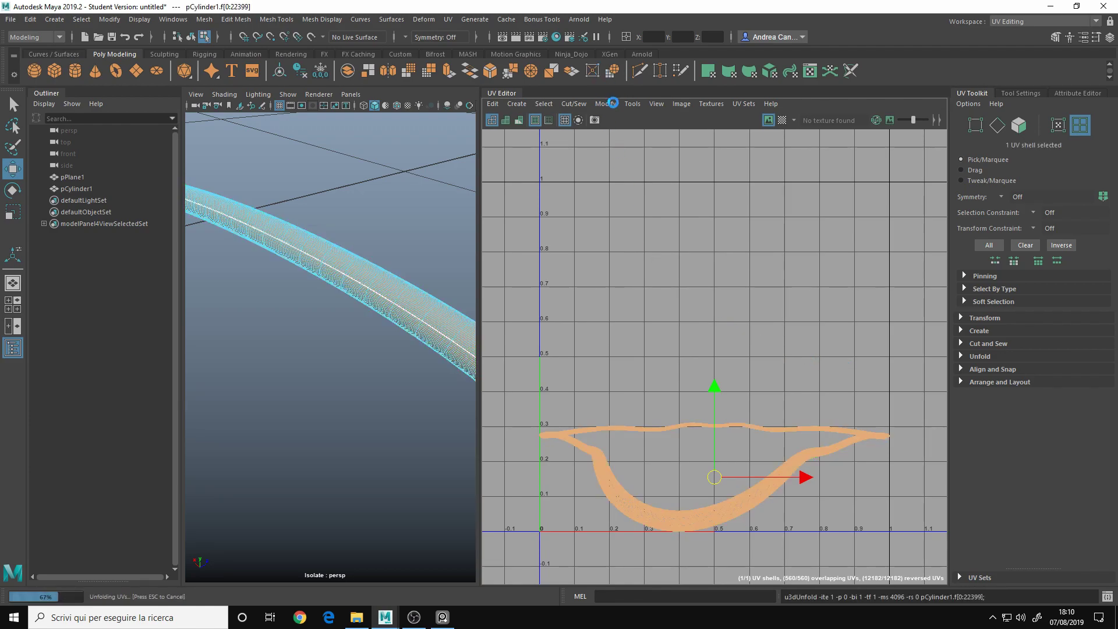
pyautogui.click(606, 103)
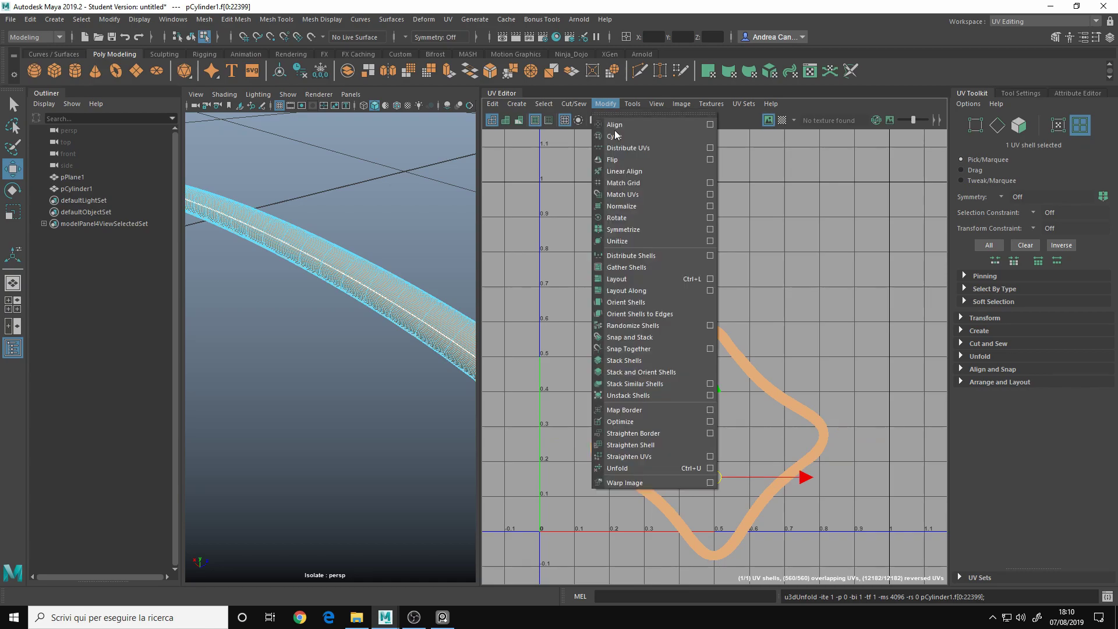
pyautogui.click(834, 309)
pyautogui.moveTo(586, 285); pyautogui.dragTo(793, 528)
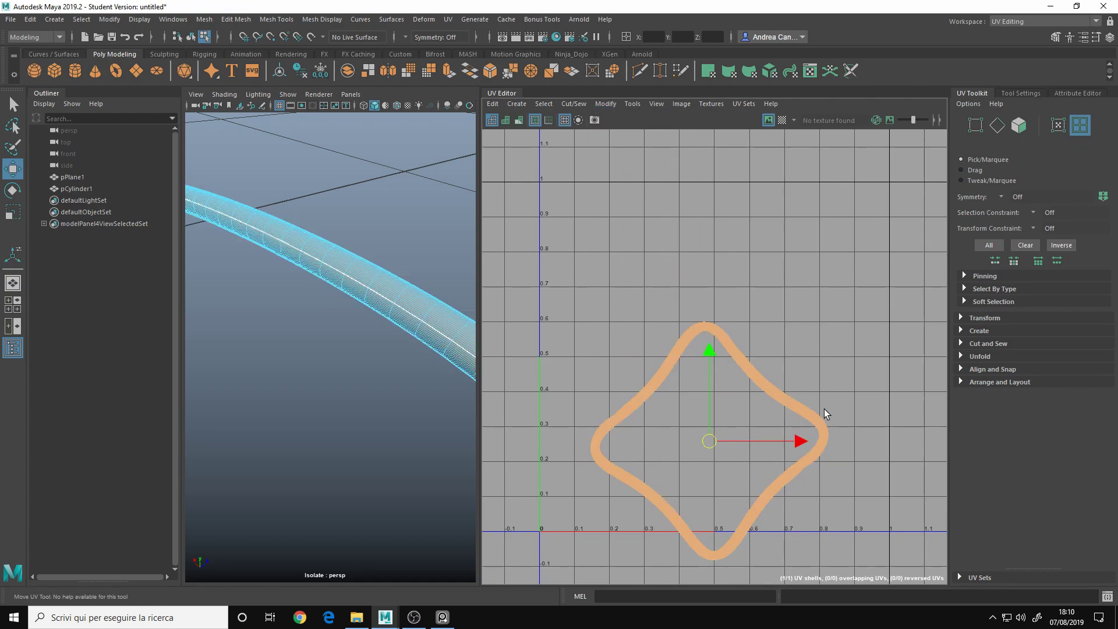
pyautogui.click(832, 364)
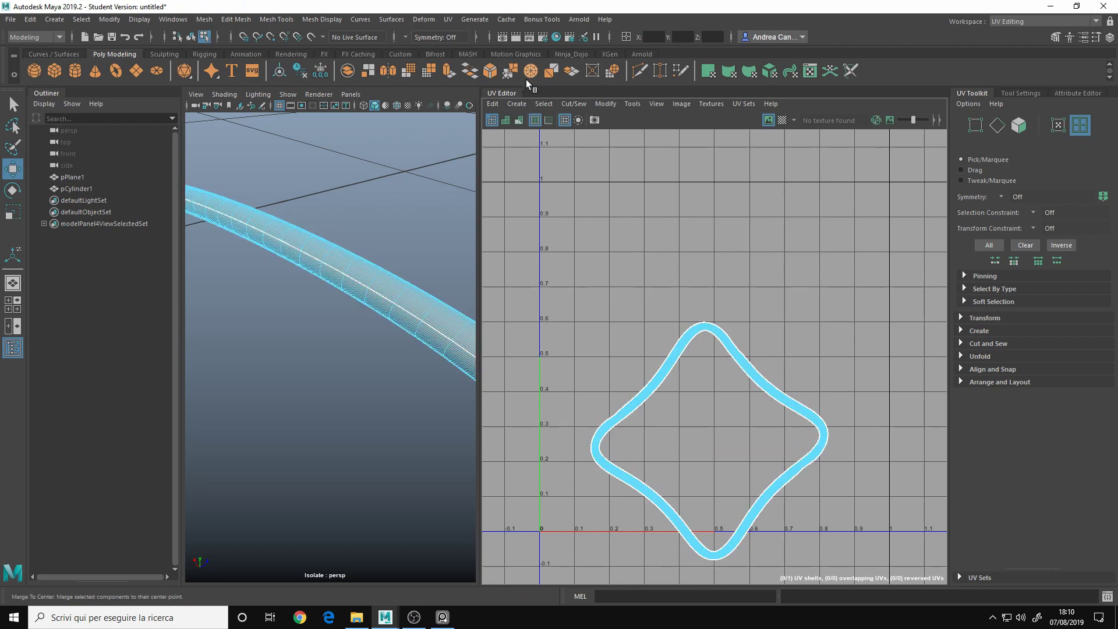
# - Turn on the UV distortion display and examine the cord's surface for stretching
pyautogui.click(518, 124)
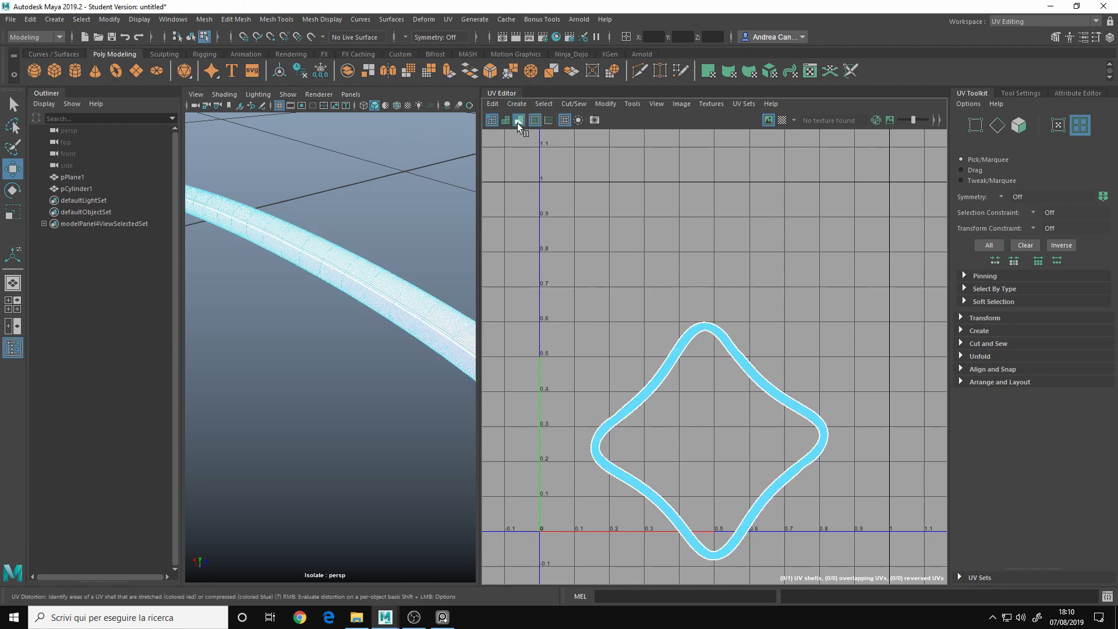
pyautogui.keyDown('alt'); pyautogui.moveTo(373, 326); pyautogui.dragTo(208, 379); pyautogui.keyUp('alt')
pyautogui.keyDown('alt'); pyautogui.moveTo(208, 380); pyautogui.dragTo(372, 348, button='right'); pyautogui.keyUp('alt')
# - Select the cord's UV shell, lay it out to fill the 0–1 UV space, and display its distortion
pyautogui.moveTo(837, 266); pyautogui.dragTo(598, 554)
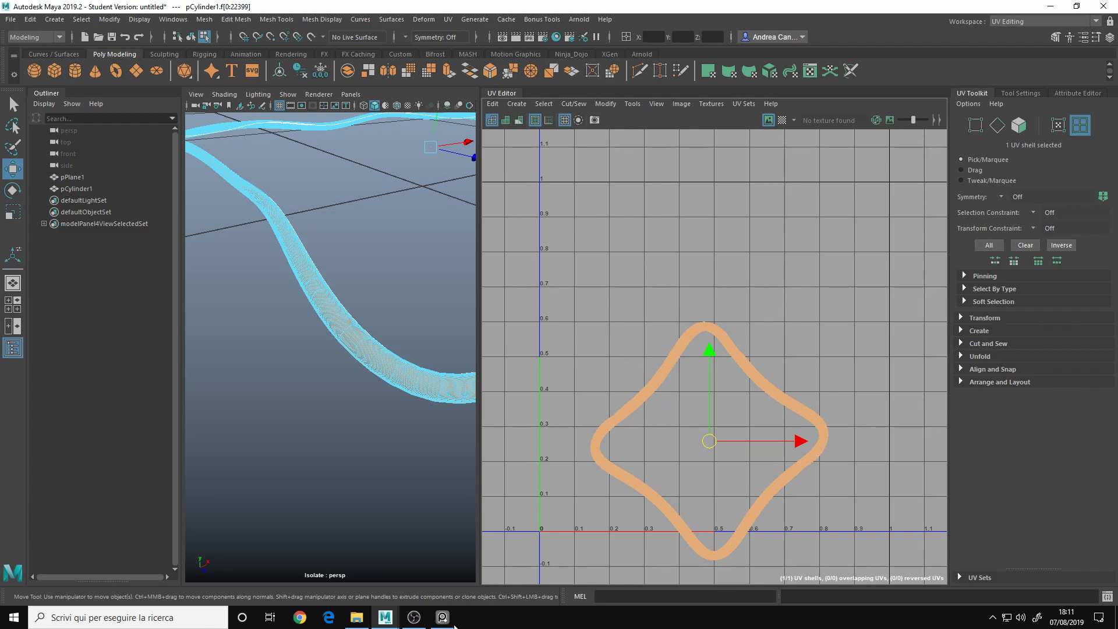
pyautogui.click(589, 201)
pyautogui.click(519, 120)
pyautogui.keyDown('alt'); pyautogui.moveTo(338, 302); pyautogui.dragTo(335, 293); pyautogui.keyUp('alt')
pyautogui.scroll(3, 336, 293)
pyautogui.scroll(-2, 347, 293)
pyautogui.scroll(1, 333, 299)
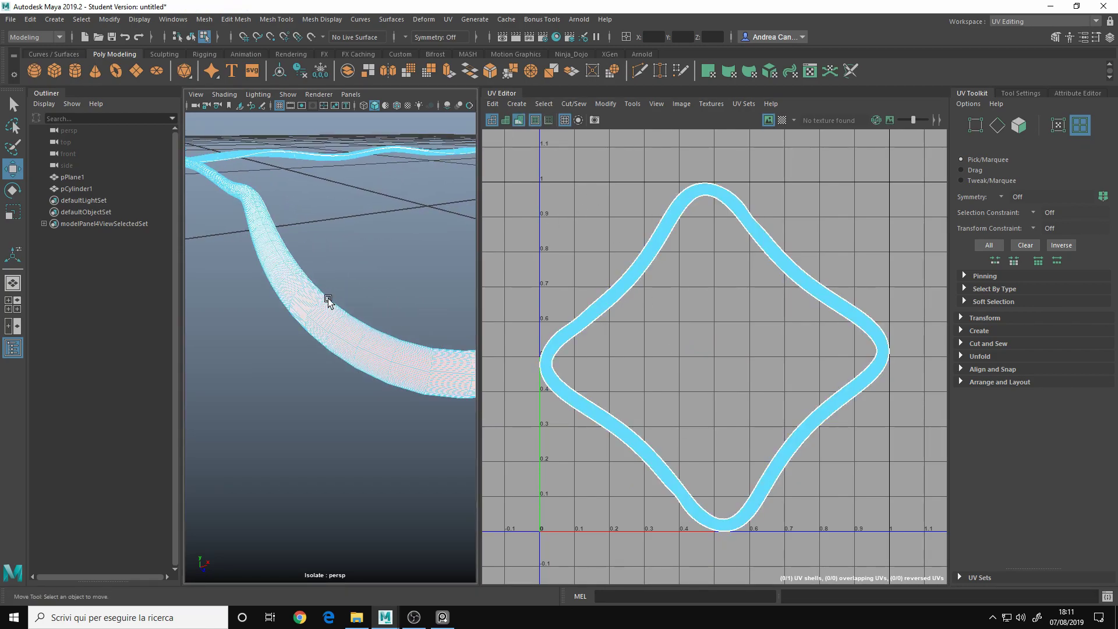
# - Select the edge loop running across the cord's width at the upper bend of its UV shell and cut the UVs there
pyautogui.moveTo(397, 246); pyautogui.dragTo(395, 217, button='right')
pyautogui.scroll(5, 672, 291)
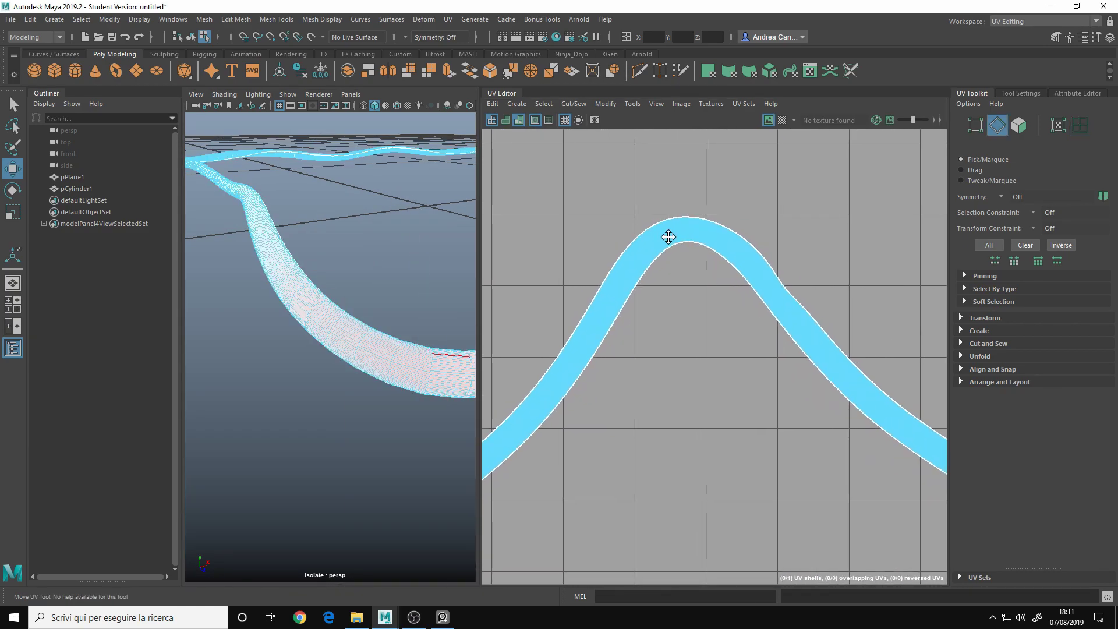
pyautogui.scroll(2, 671, 243)
pyautogui.scroll(2, 802, 319)
pyautogui.scroll(2, 716, 294)
pyautogui.scroll(2, 803, 301)
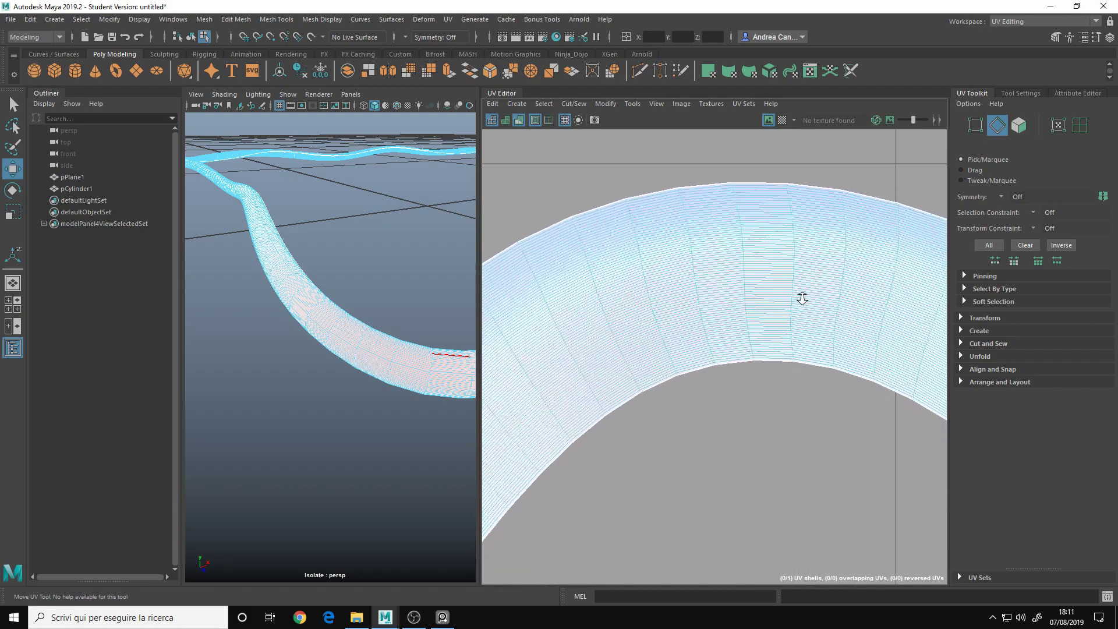
pyautogui.doubleClick(736, 193)
pyautogui.moveTo(630, 156); pyautogui.dragTo(697, 291, button='right')
pyautogui.moveTo(865, 157); pyautogui.dragTo(823, 137, button='right')
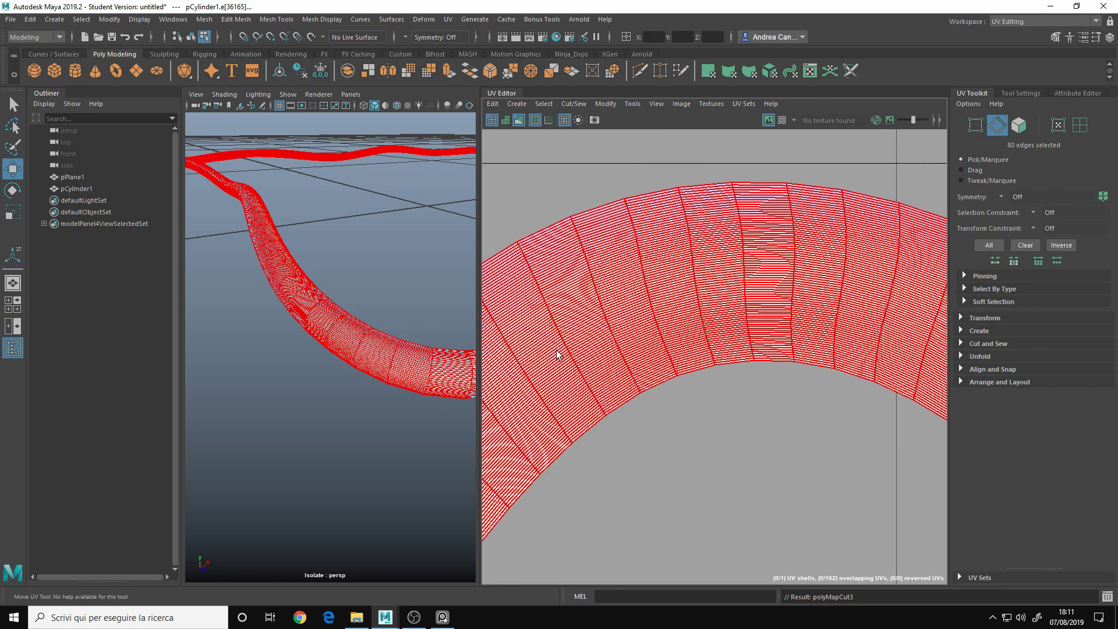
# - Select the cord's whole UV shell, unfold it into one long open strip, and clear the selection
pyautogui.scroll(-5, 564, 350)
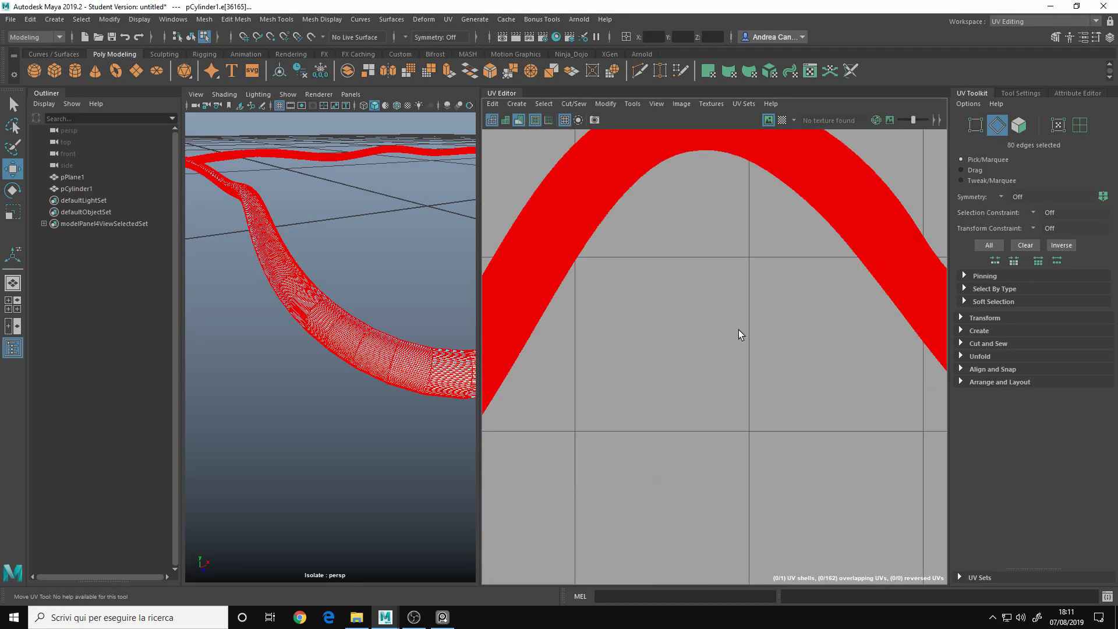
pyautogui.hotkey('alt', 'F12')
pyautogui.press('f')
pyautogui.moveTo(566, 158); pyautogui.dragTo(848, 390)
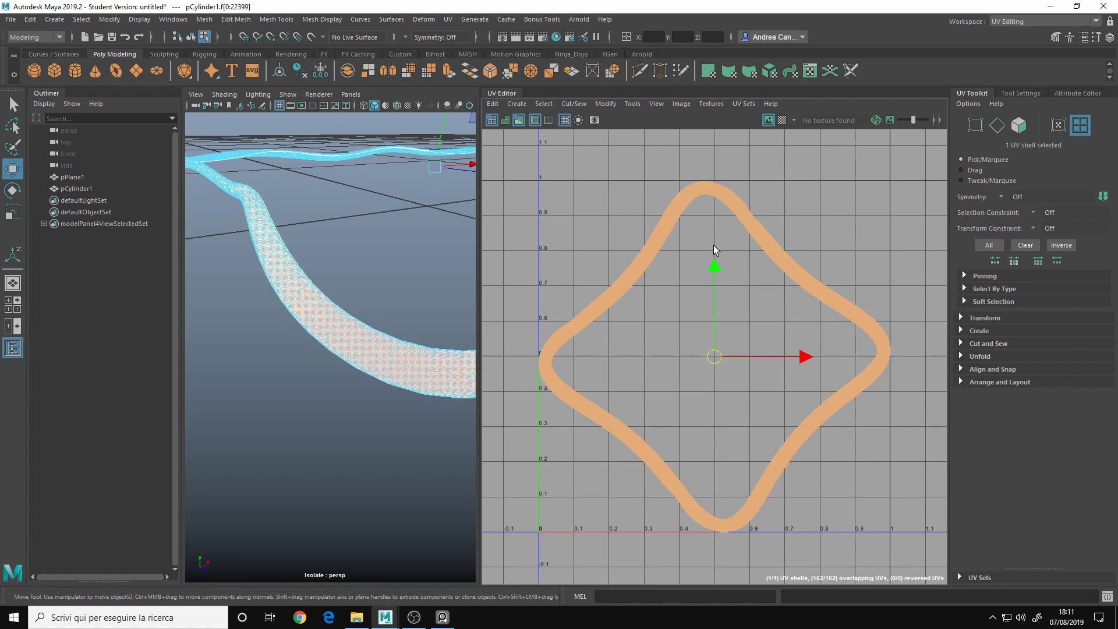
pyautogui.click(646, 195)
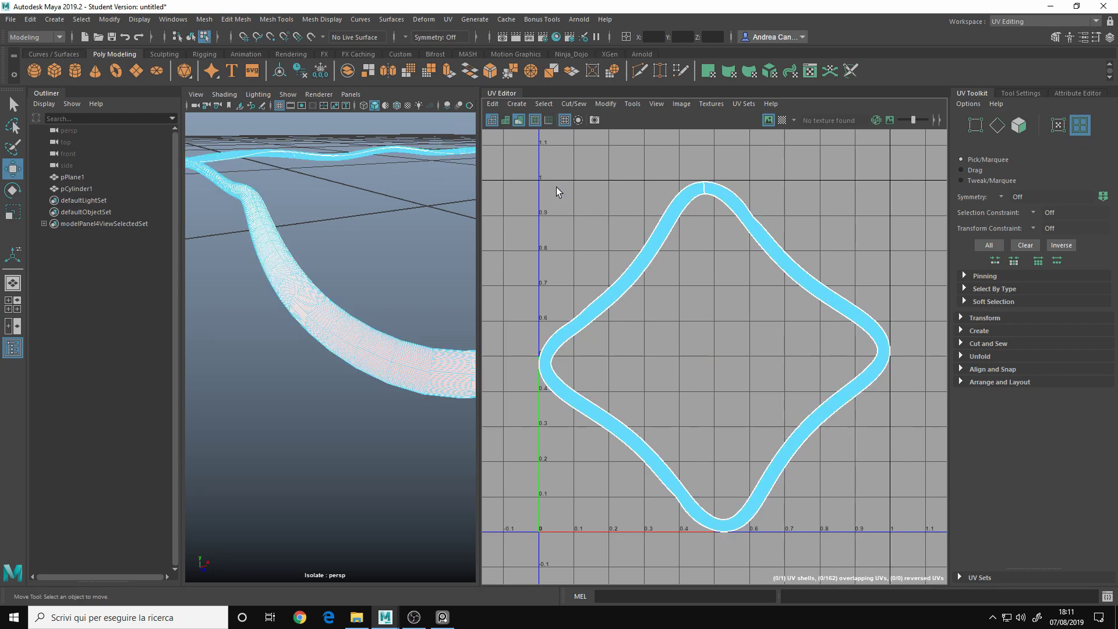
pyautogui.click(797, 306)
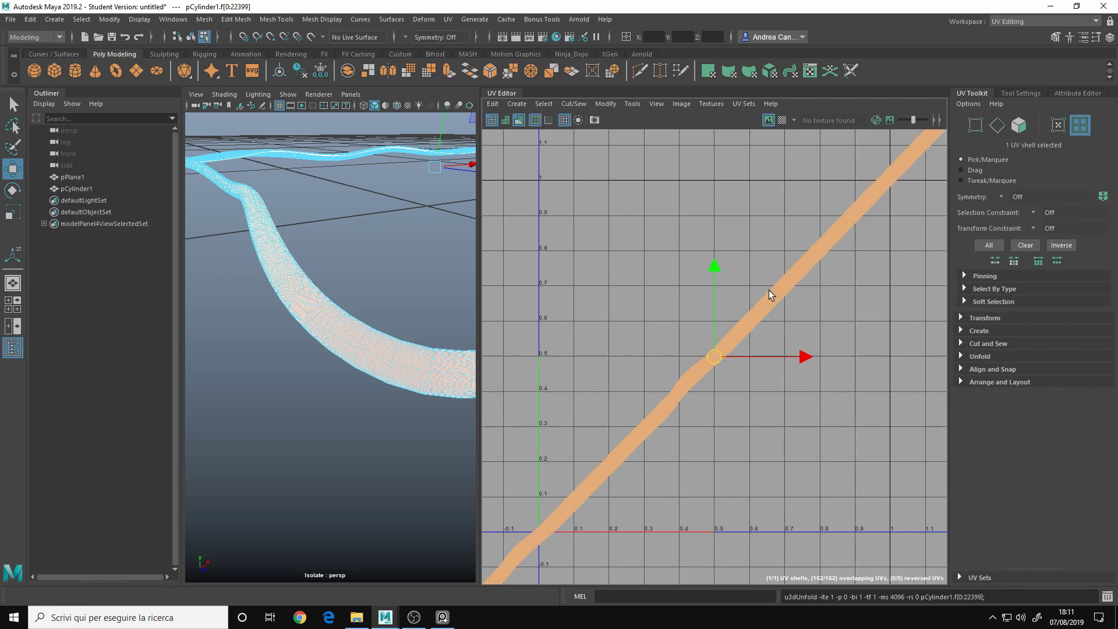
pyautogui.click(731, 212)
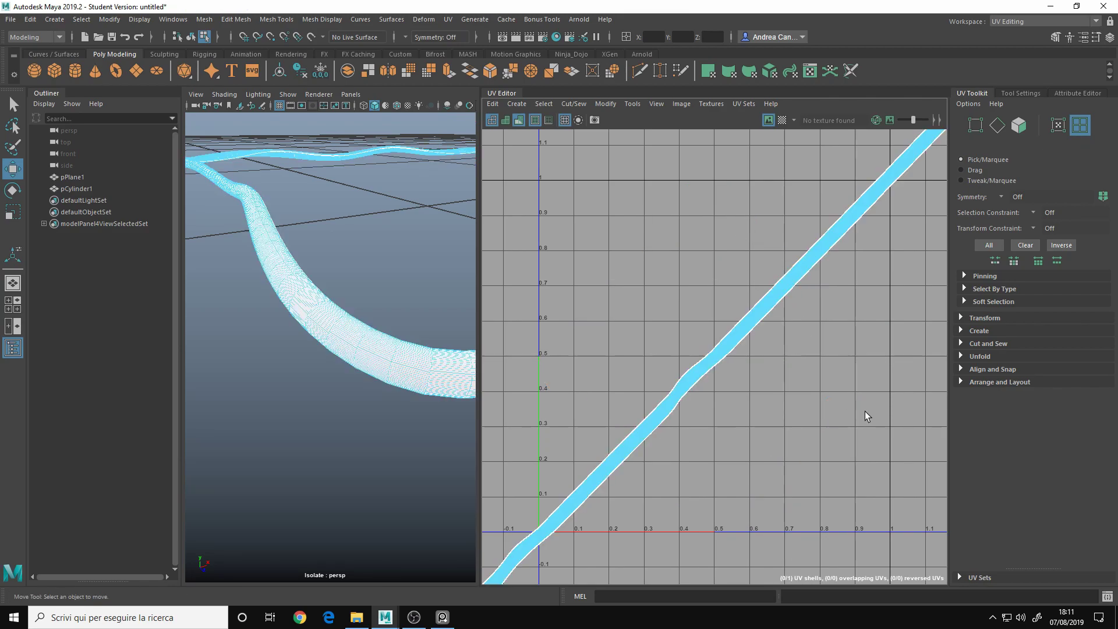
# - Lay out the unfolded strip within the 0–1 UV space and return the cord to object mode
pyautogui.moveTo(865, 412); pyautogui.dragTo(694, 267)
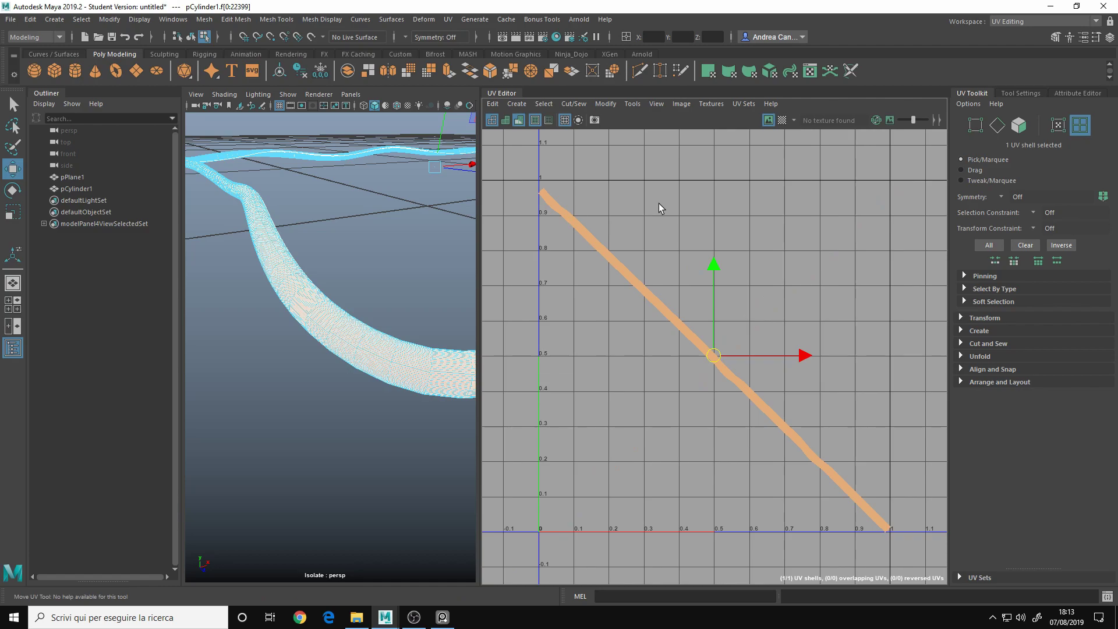
pyautogui.click(659, 204)
pyautogui.moveTo(399, 204); pyautogui.dragTo(447, 189, button='right')
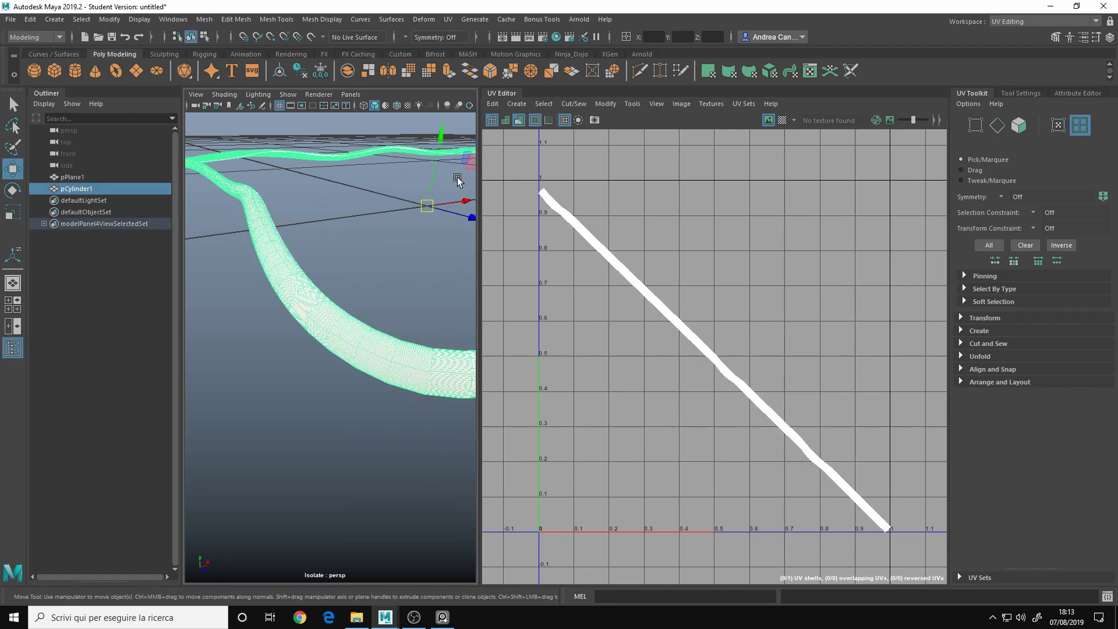
# - Switch back to the Maya Classic workspace and turn off isolation so the cushion shows together with the cord
pyautogui.click(1035, 21)
pyautogui.click(1033, 17)
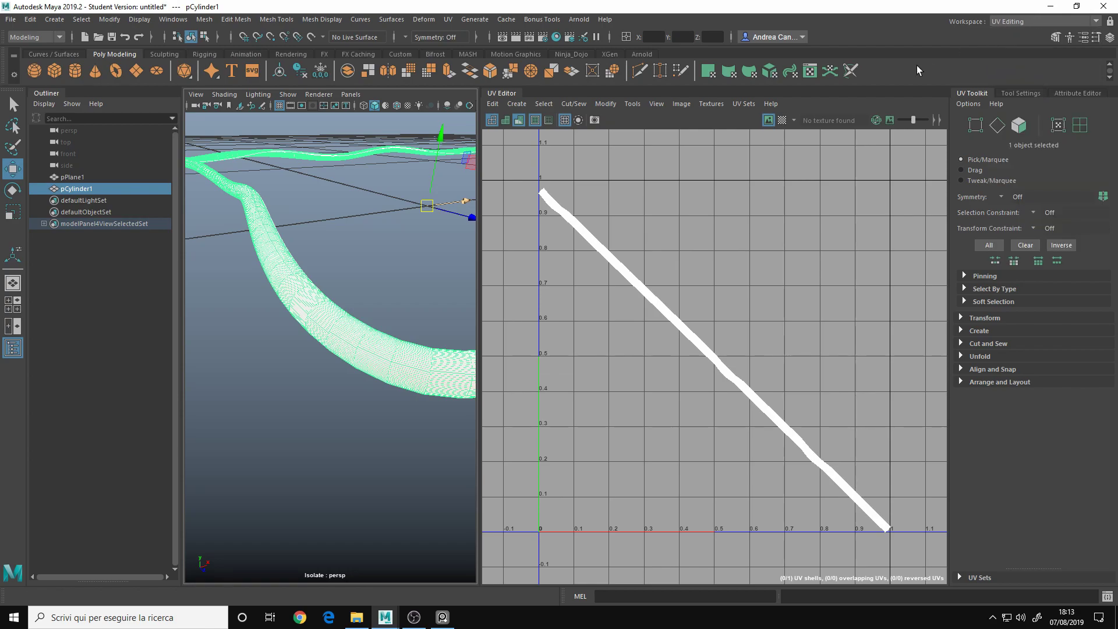
pyautogui.click(1022, 21)
pyautogui.click(1024, 34)
pyautogui.keyDown('alt'); pyautogui.moveTo(717, 218); pyautogui.dragTo(372, 292, button='right'); pyautogui.keyUp('alt')
pyautogui.keyDown('alt'); pyautogui.moveTo(629, 220); pyautogui.dragTo(579, 295, button='middle'); pyautogui.keyUp('alt')
pyautogui.keyDown('alt'); pyautogui.moveTo(579, 320); pyautogui.dragTo(569, 294); pyautogui.keyUp('alt')
pyautogui.scroll(4, 560, 315)
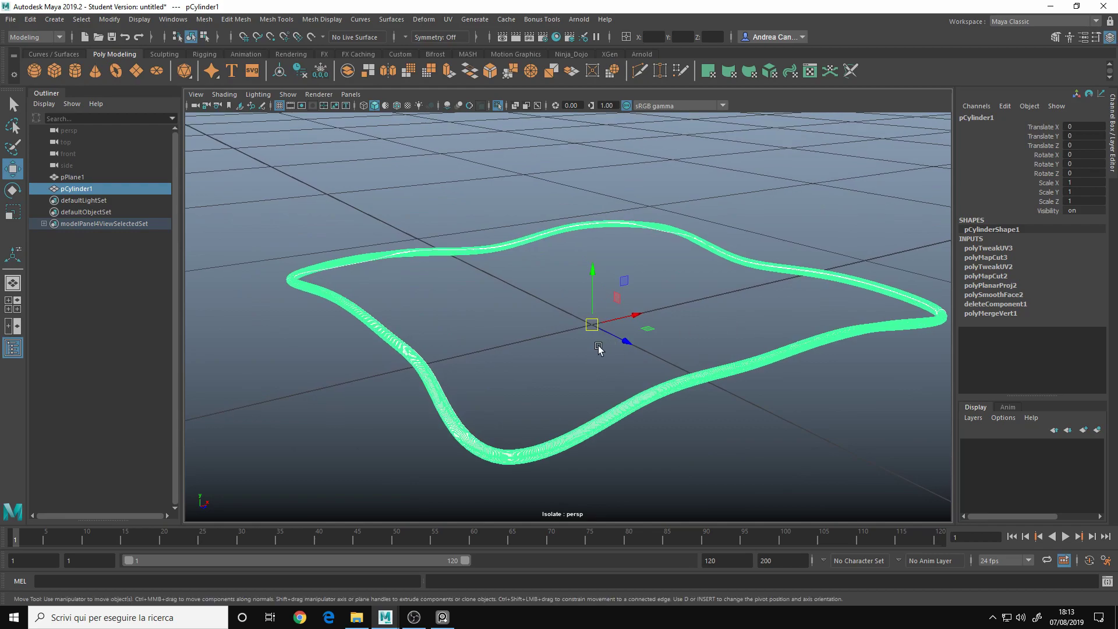
pyautogui.hotkey('ctrl', '1')
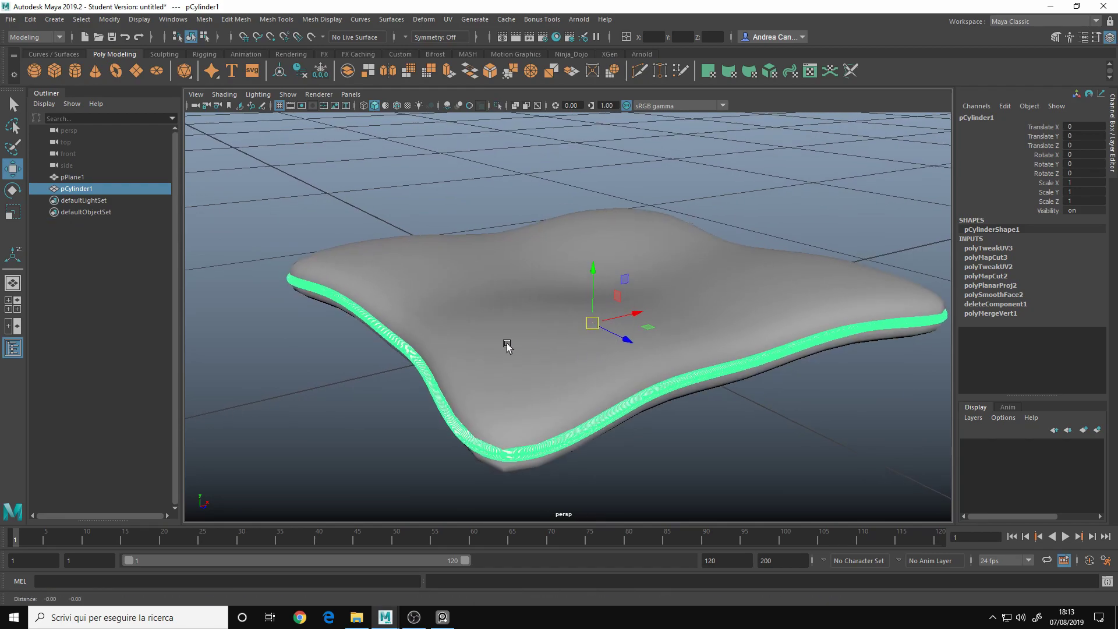
# - Examine the finished cushion and its edge cord from several angles, with nothing left selected
pyautogui.keyDown('alt'); pyautogui.moveTo(509, 342); pyautogui.dragTo(519, 280); pyautogui.keyUp('alt')
pyautogui.scroll(3, 504, 286)
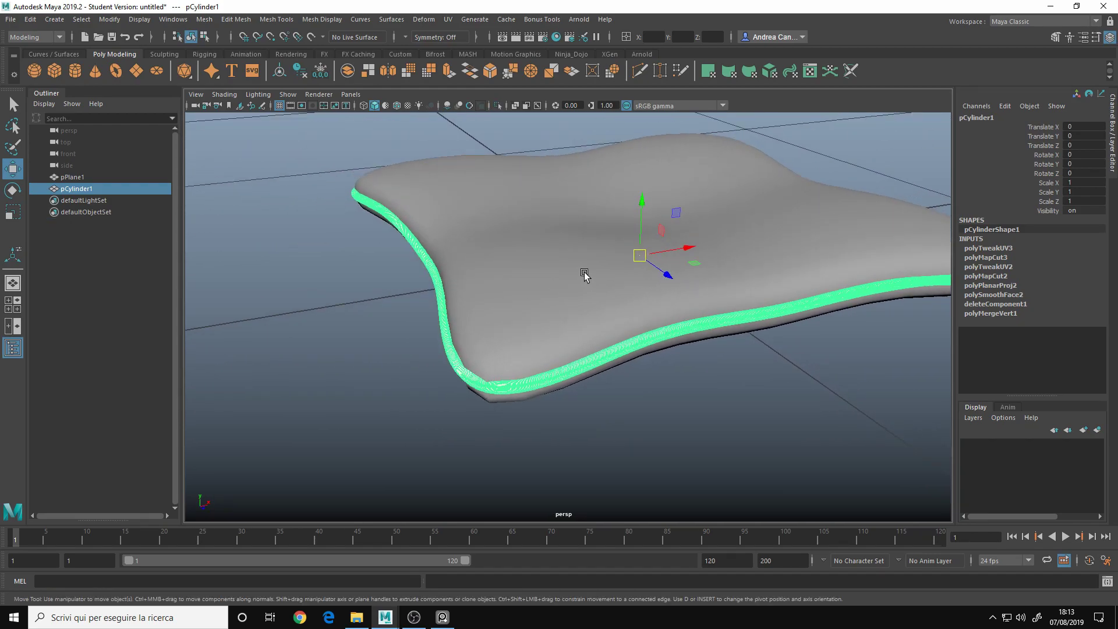
pyautogui.scroll(-5, 587, 270)
pyautogui.click(414, 315)
pyautogui.keyDown('alt'); pyautogui.moveTo(648, 255); pyautogui.dragTo(621, 292, button='middle'); pyautogui.keyUp('alt')
pyautogui.keyDown('alt'); pyautogui.moveTo(621, 292); pyautogui.dragTo(500, 309, button='right'); pyautogui.keyUp('alt')
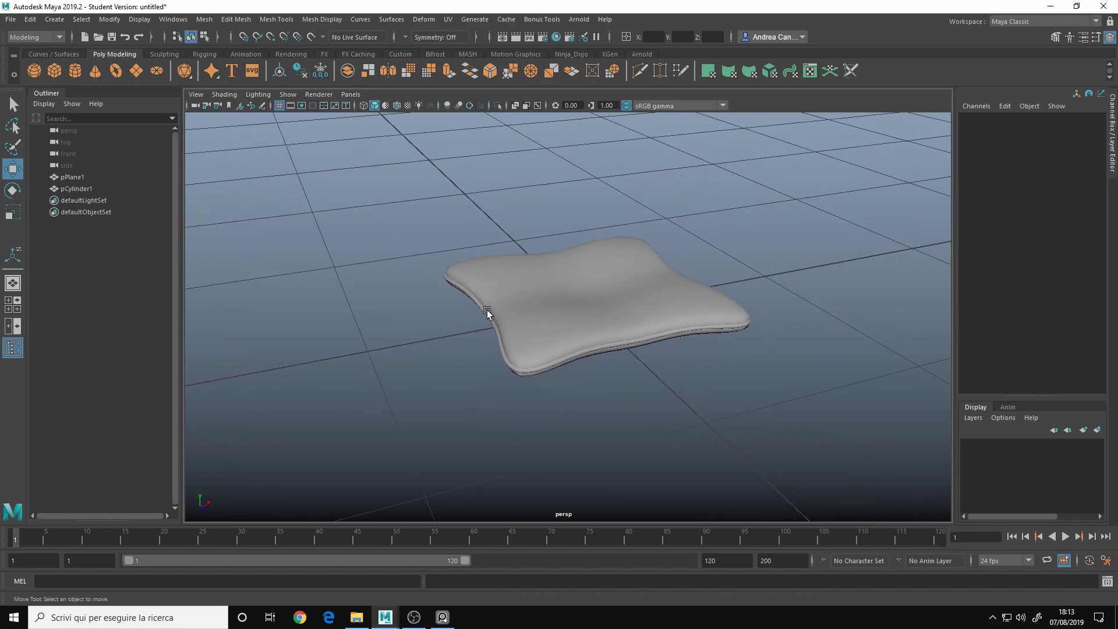
pyautogui.keyDown('alt'); pyautogui.moveTo(557, 289); pyautogui.dragTo(532, 325, button='middle'); pyautogui.keyUp('alt')
pyautogui.keyDown('alt'); pyautogui.moveTo(531, 327); pyautogui.dragTo(579, 329); pyautogui.keyUp('alt')
pyautogui.click(579, 333)
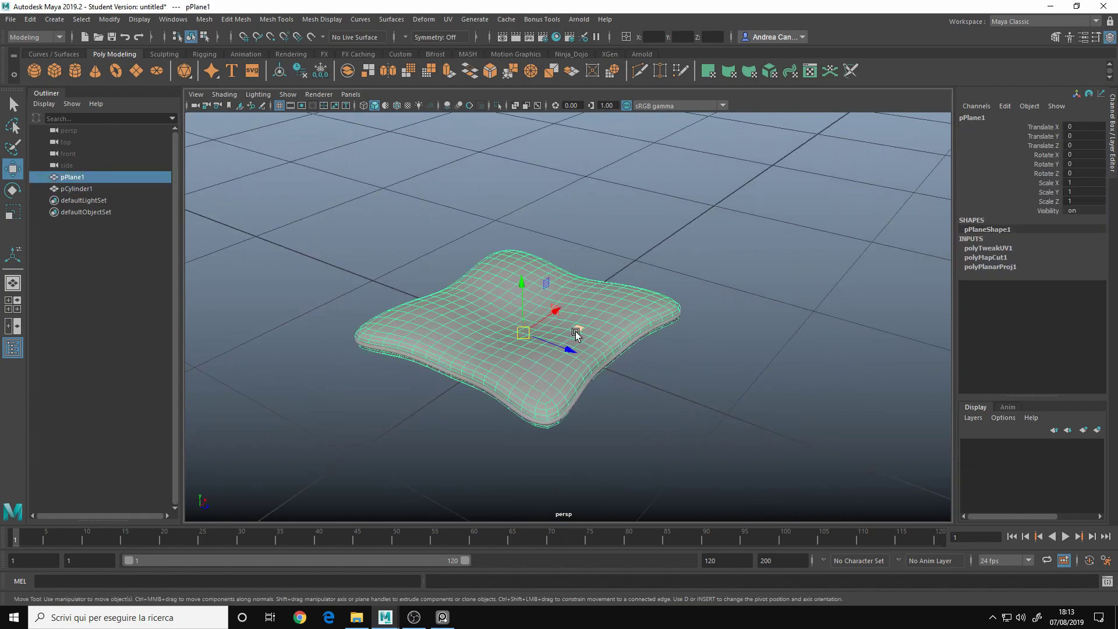
pyautogui.keyDown('alt'); pyautogui.moveTo(668, 357); pyautogui.dragTo(596, 351); pyautogui.keyUp('alt')
pyautogui.click(714, 263)
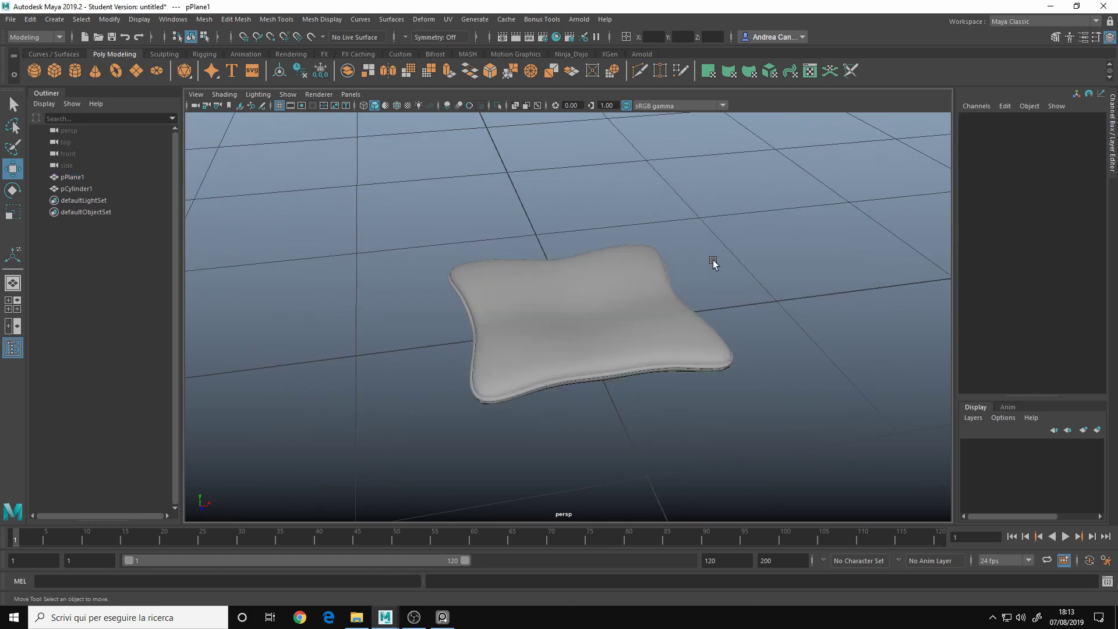
pyautogui.keyDown('alt'); pyautogui.moveTo(576, 308); pyautogui.dragTo(612, 289); pyautogui.keyUp('alt')
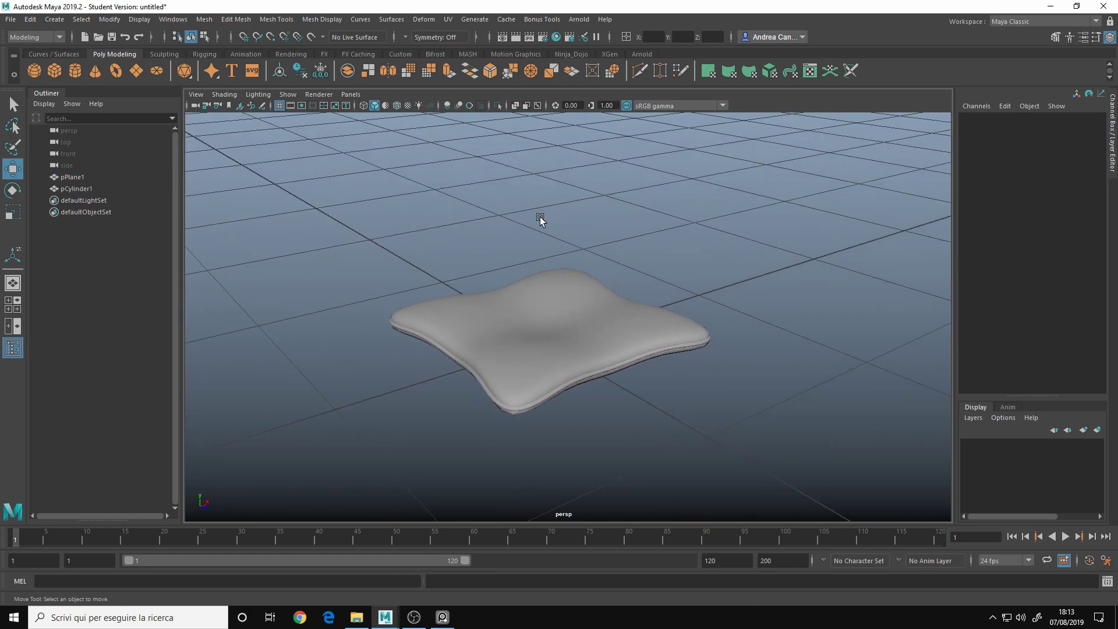